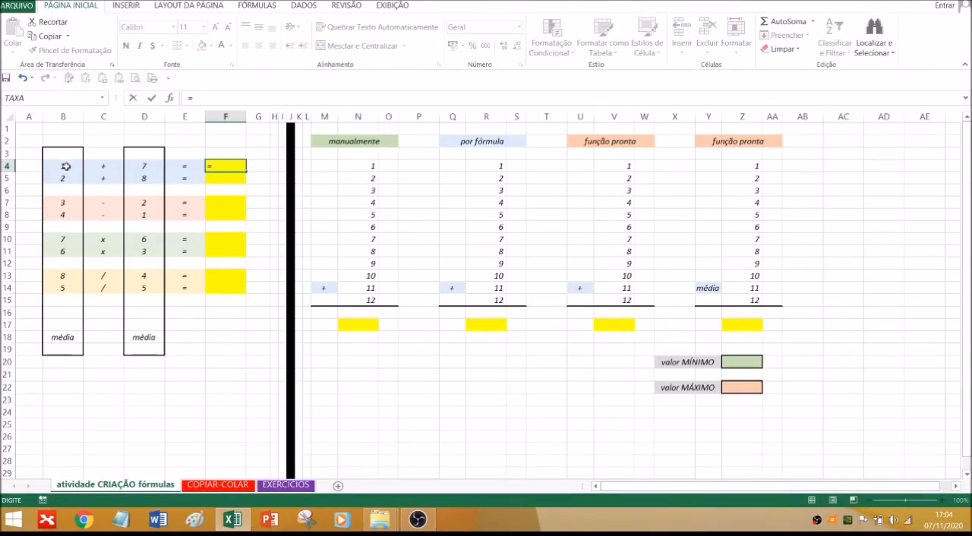
Complete the formula in F4 as =B4+D4 to add the first row's two numbers
click(66, 166)
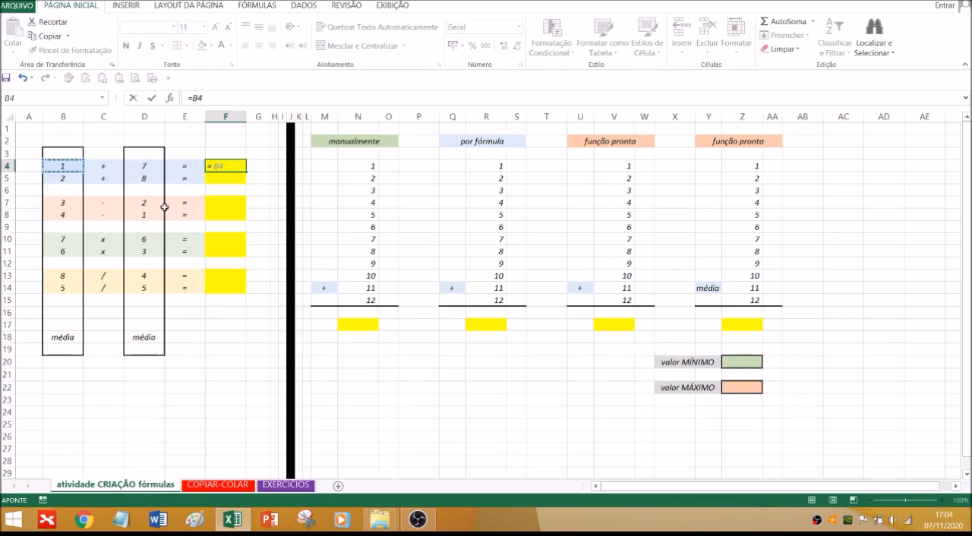
text(+)
click(148, 165)
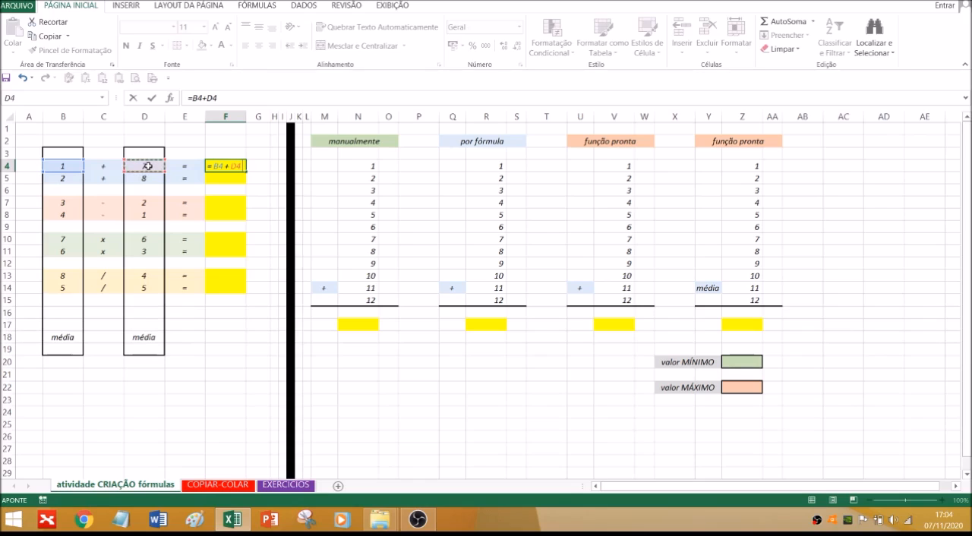
key(Return)
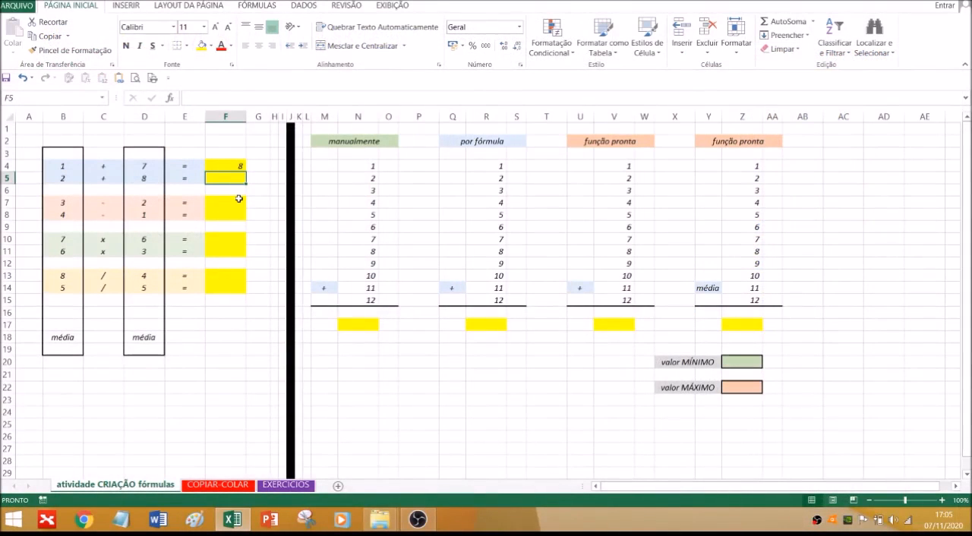
Enter the addition formula =B5+D5 in F5
text(=)
click(69, 178)
text(+)
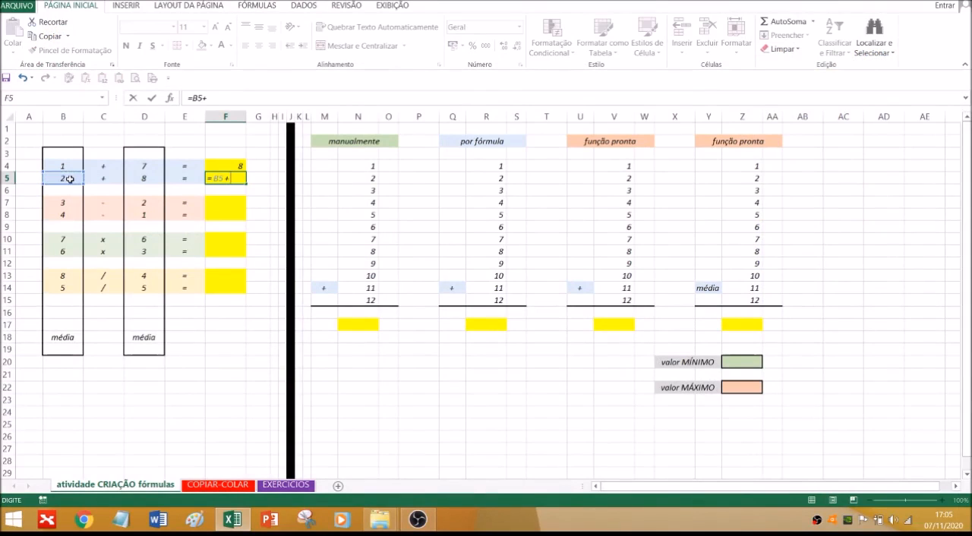
click(143, 180)
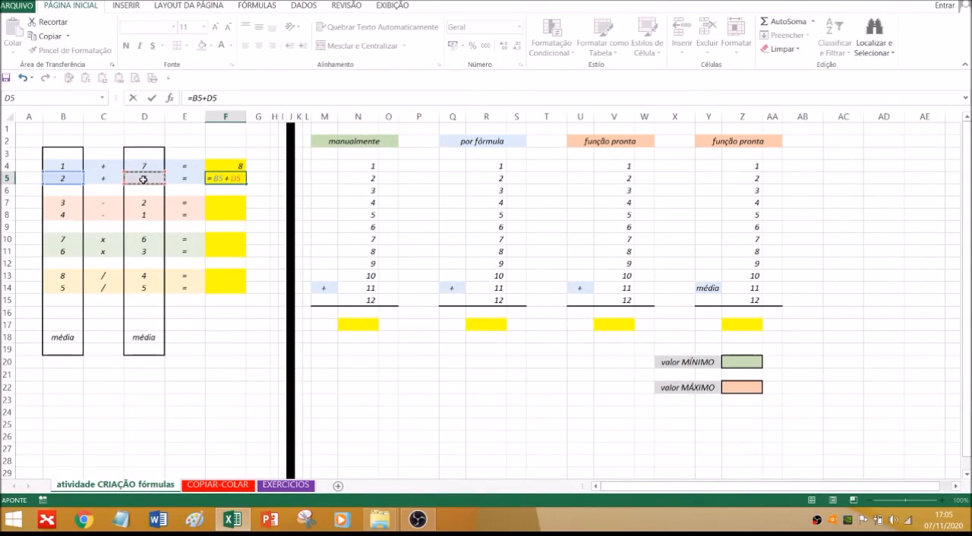
key(Return)
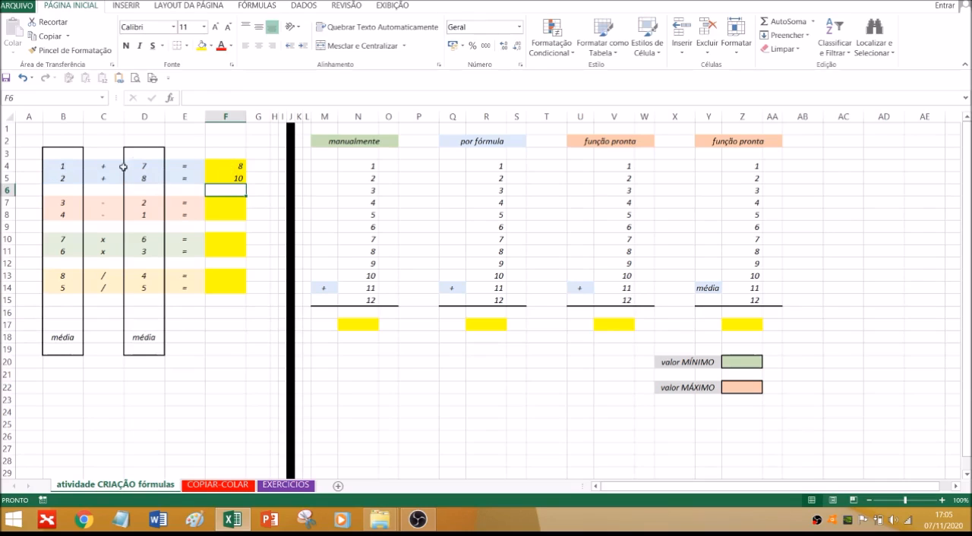
Enter the subtraction formula =B7-D7 in F7
click(237, 203)
text(=)
click(65, 204)
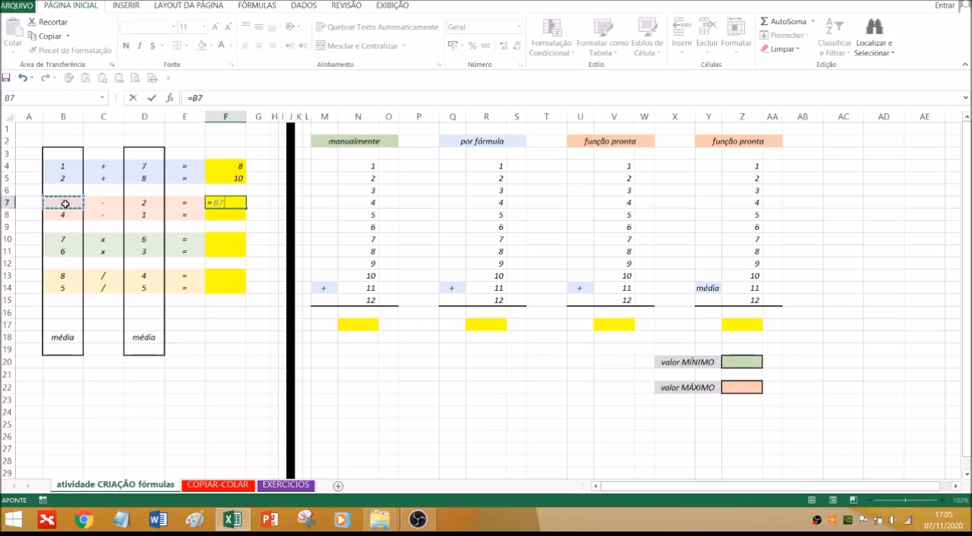
text(-)
click(143, 202)
key(Return)
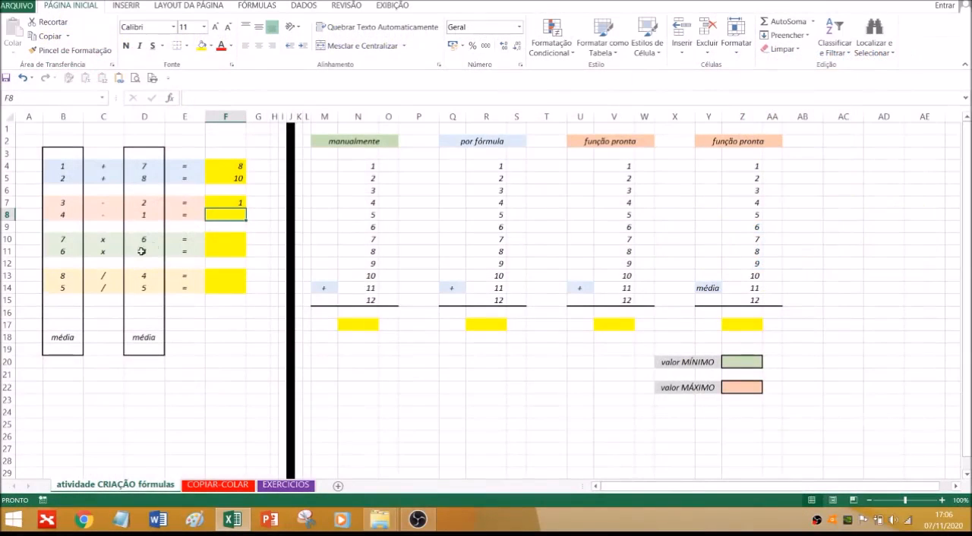
Enter the multiplication formula =B10*D10 in F10
click(225, 239)
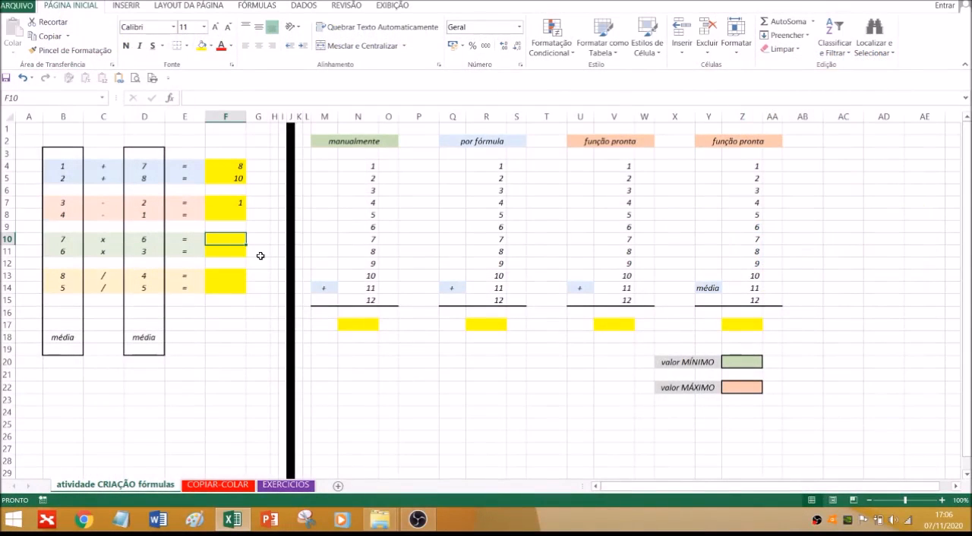
text(=)
click(62, 239)
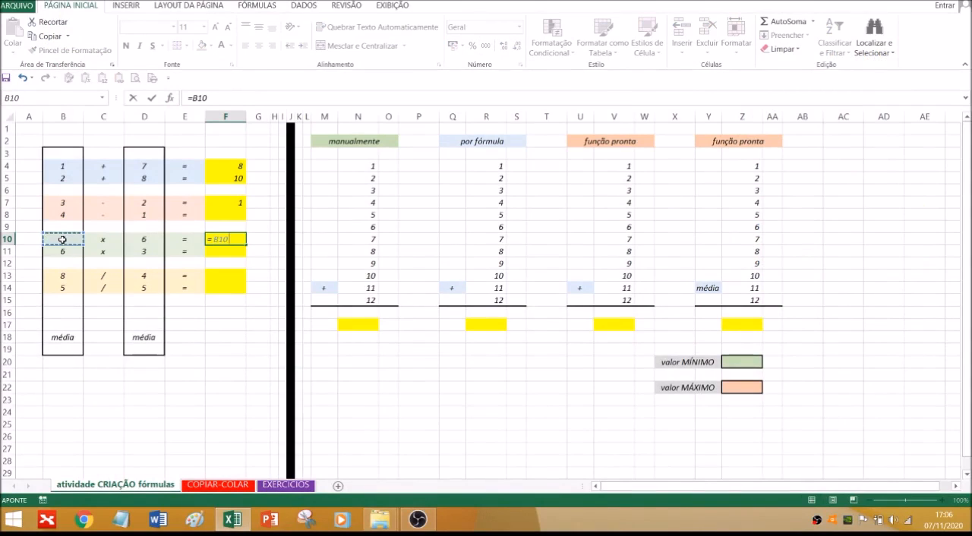
text(*)
click(148, 239)
key(Return)
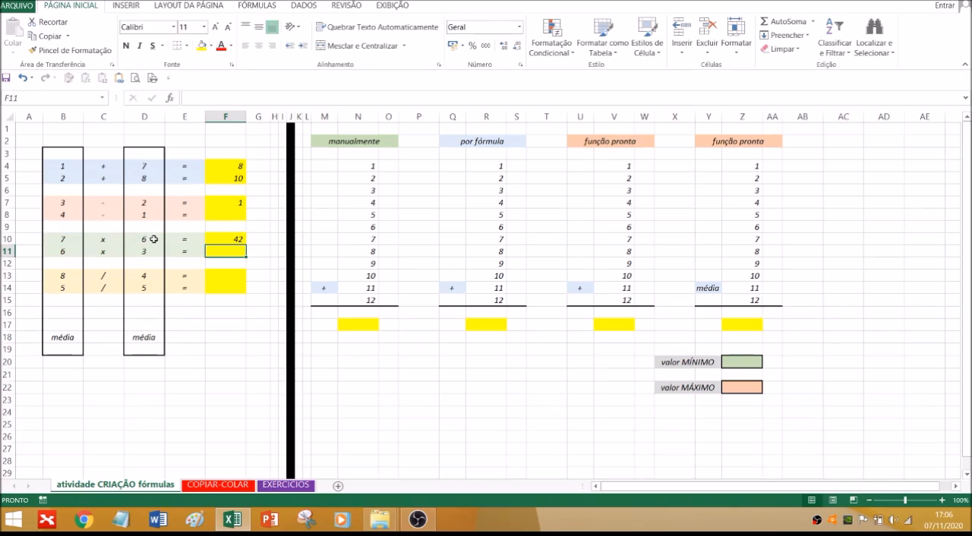
Enter the division formula =B13/D13 in F13
click(227, 277)
click(232, 322)
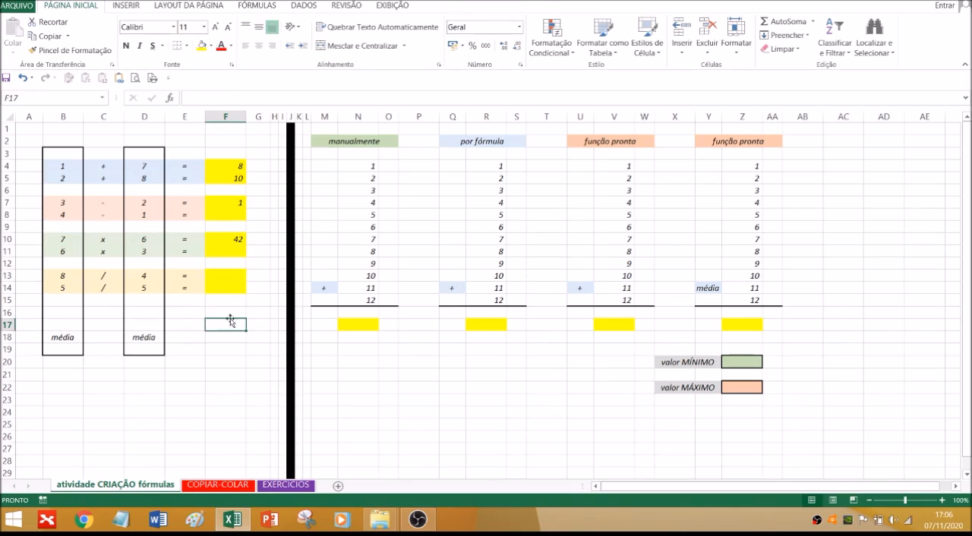
click(232, 280)
text(=)
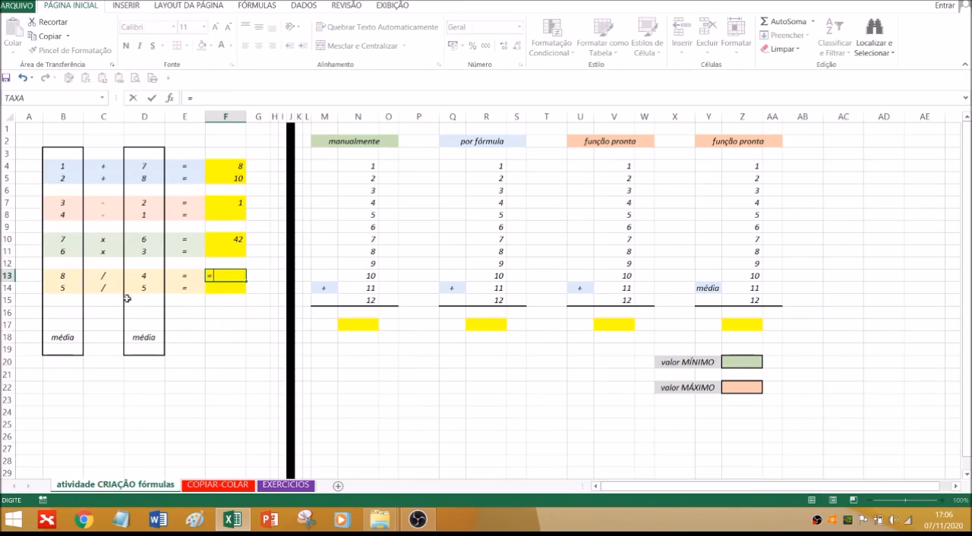
click(63, 277)
text(/)
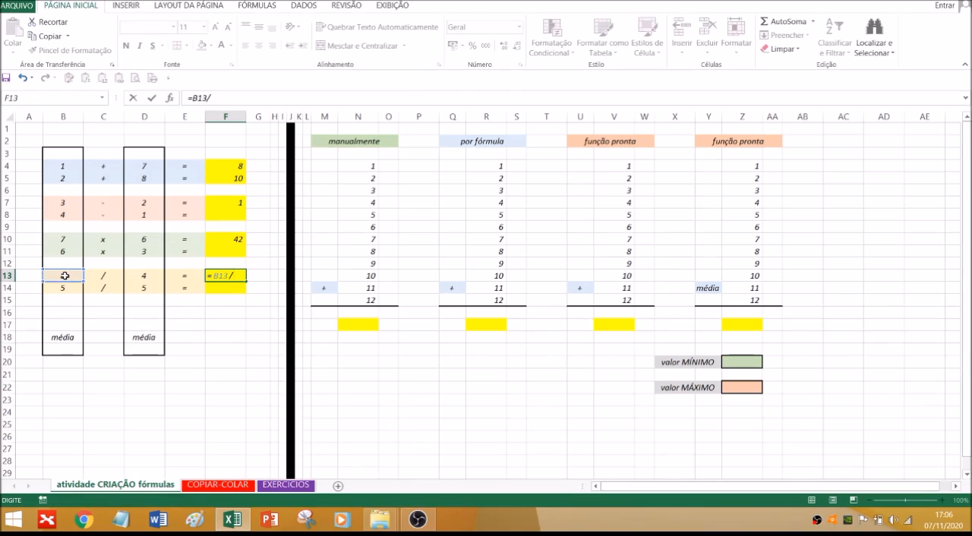
click(158, 276)
key(Return)
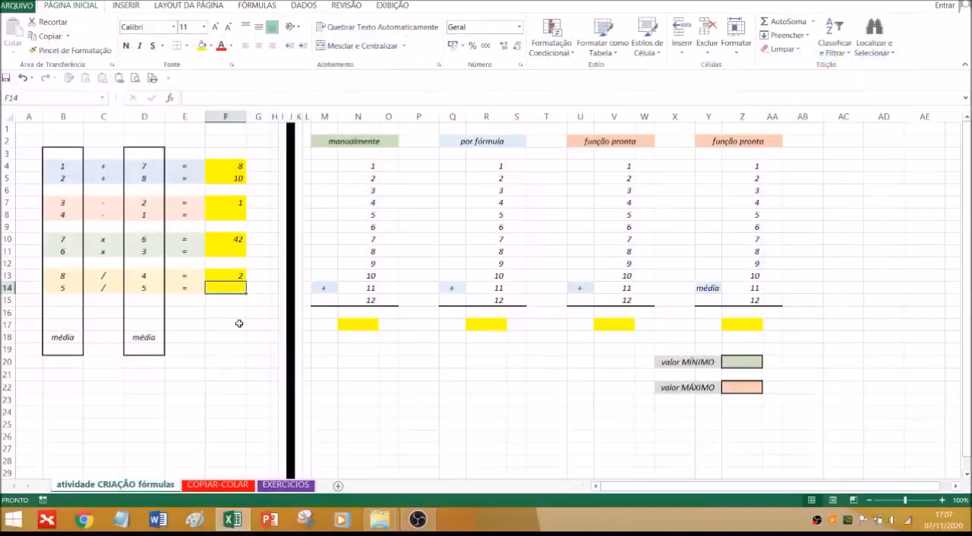
Copy the subtraction formula from F7 and paste it into F8
click(231, 202)
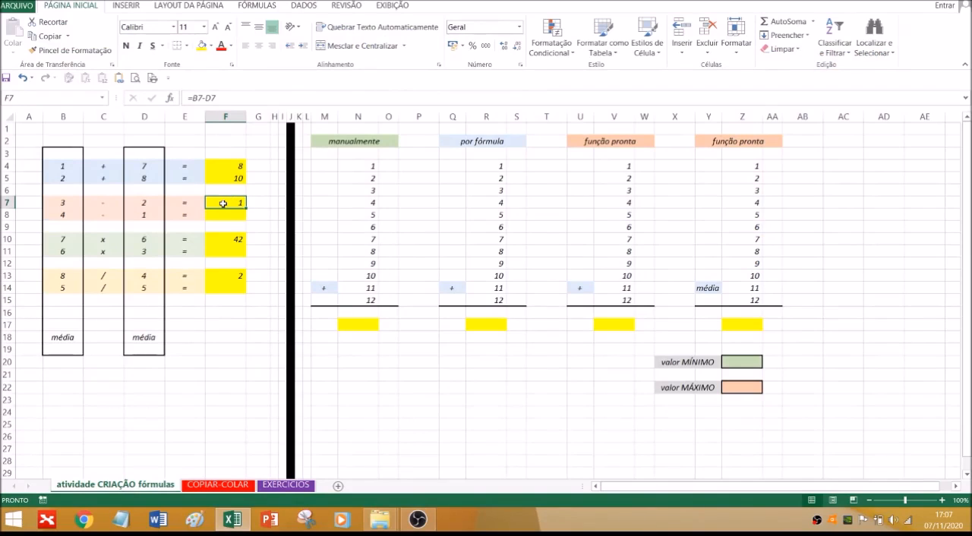
key(ctrl+c)
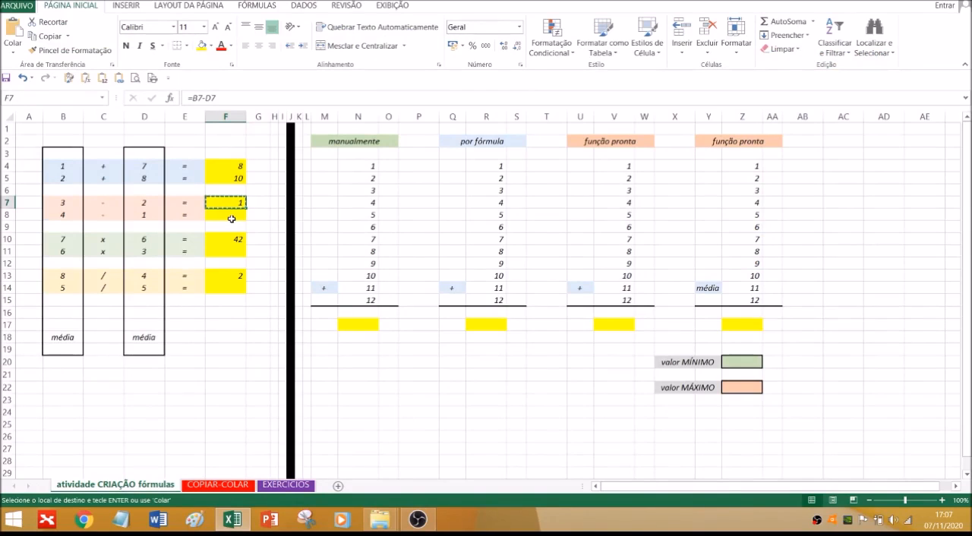
click(213, 216)
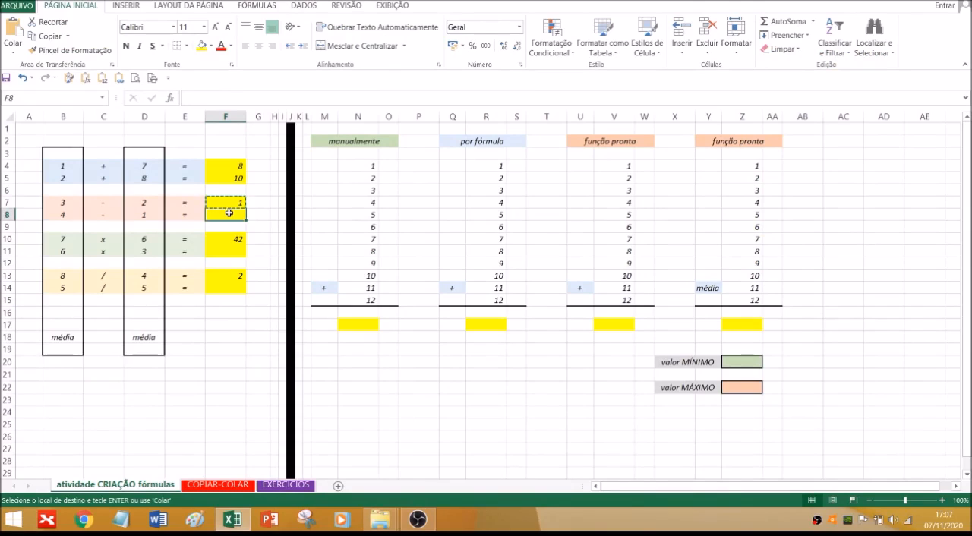
key(ctrl+v)
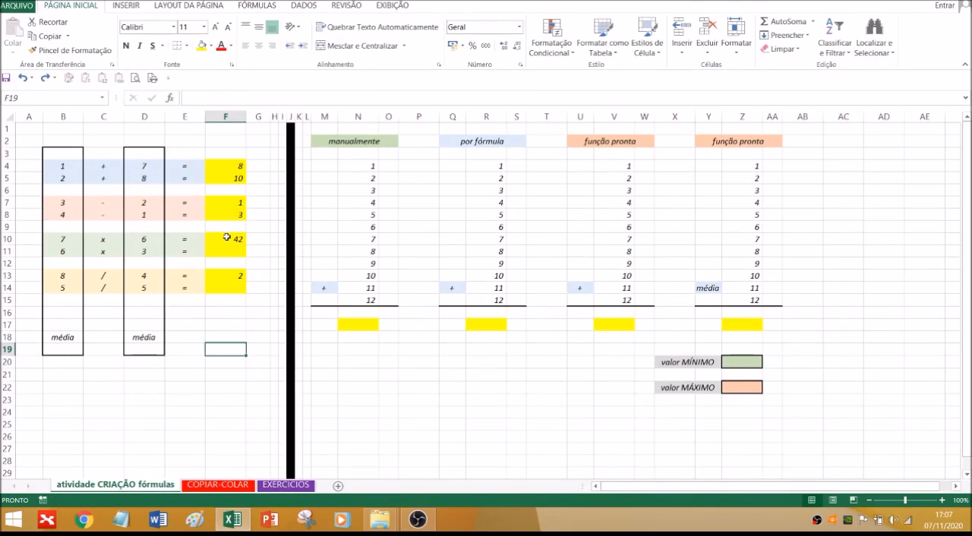
Copy the multiplication formula from F10 into F11 and check the formulas in both cells
click(227, 238)
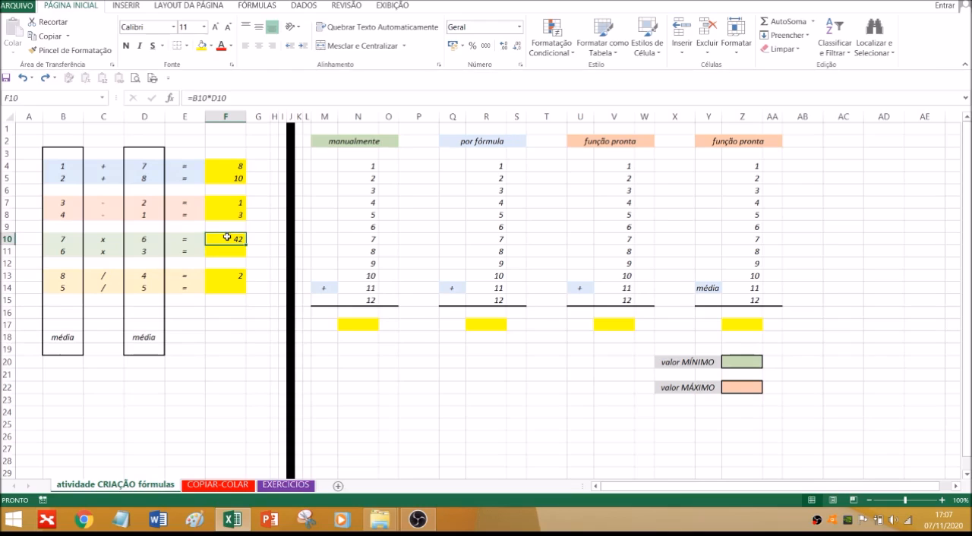
click(47, 37)
click(220, 252)
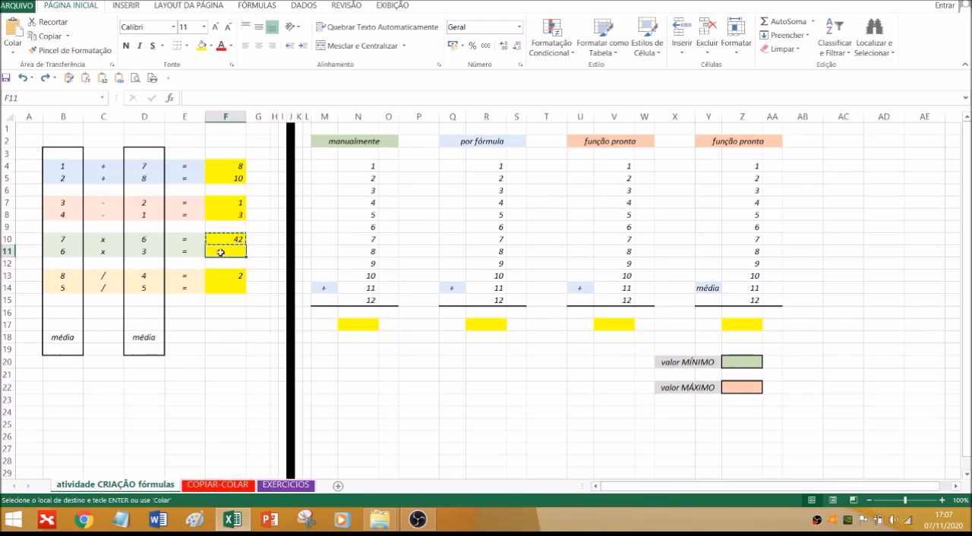
click(12, 38)
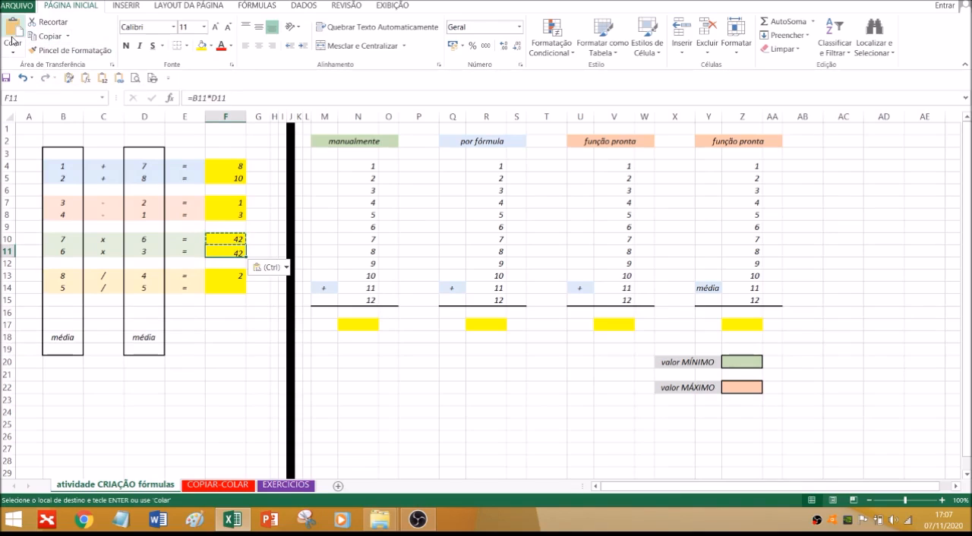
click(232, 340)
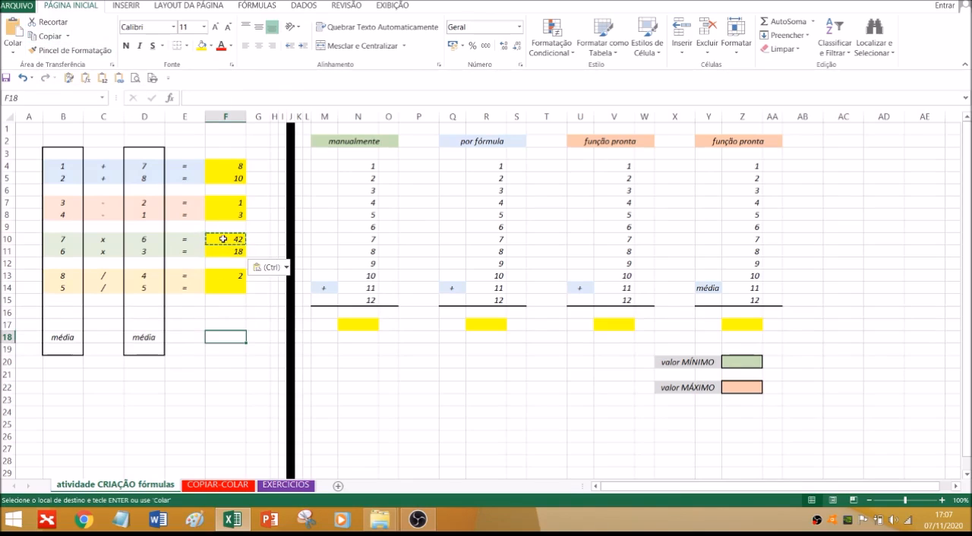
click(223, 240)
click(219, 250)
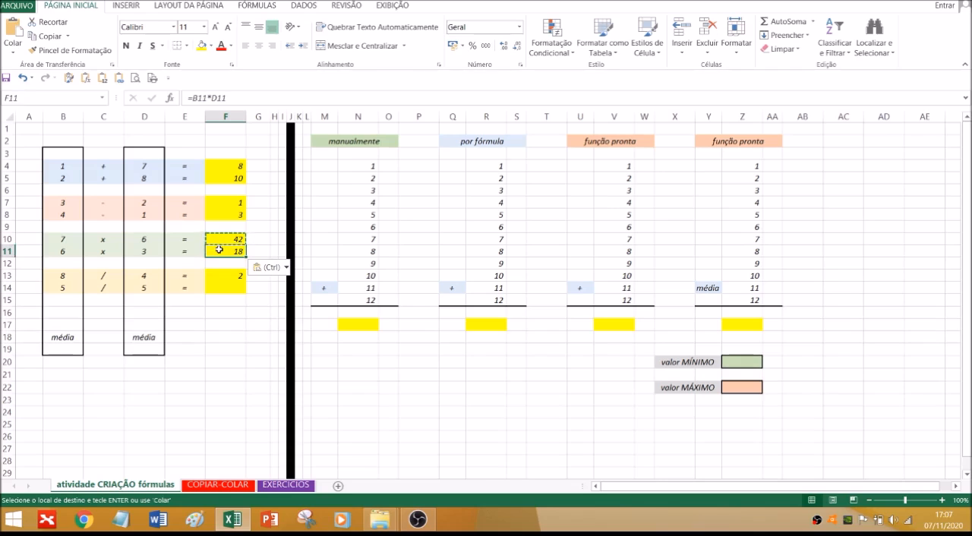
Fill the division formula from F13 down into F14
click(224, 278)
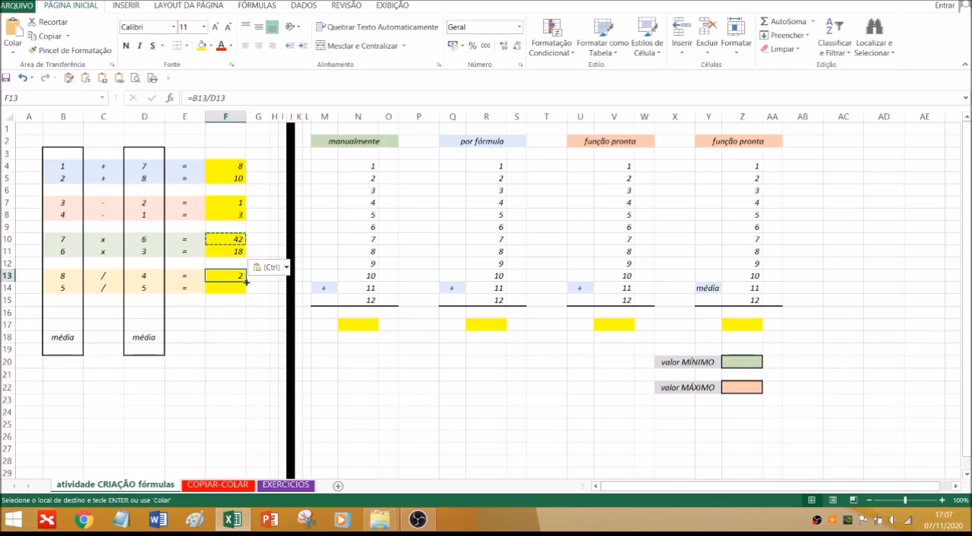
drag(246, 282, 247, 295)
drag(226, 327, 226, 337)
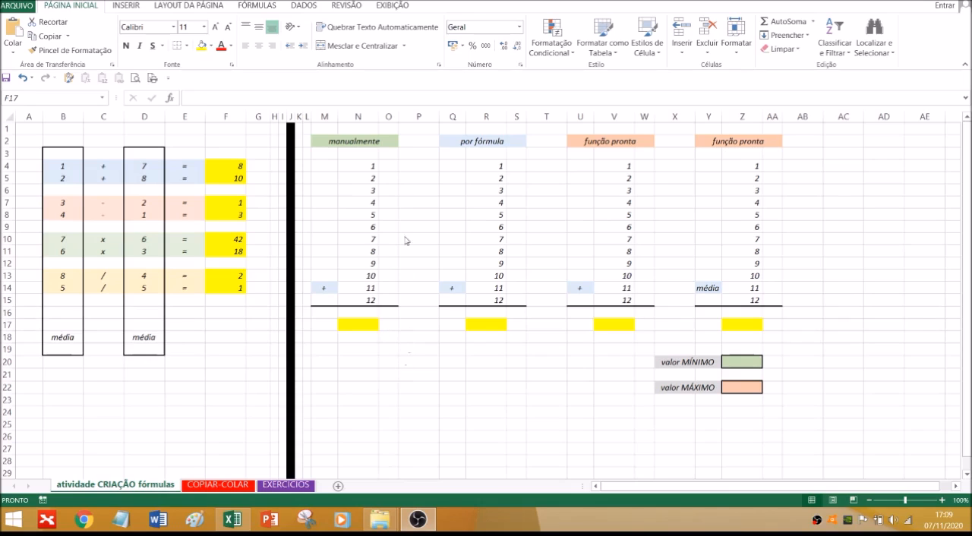
Enter a formula in N17 under "manualmente" that adds each cell from N4 through N15 individually with plus signs
click(353, 325)
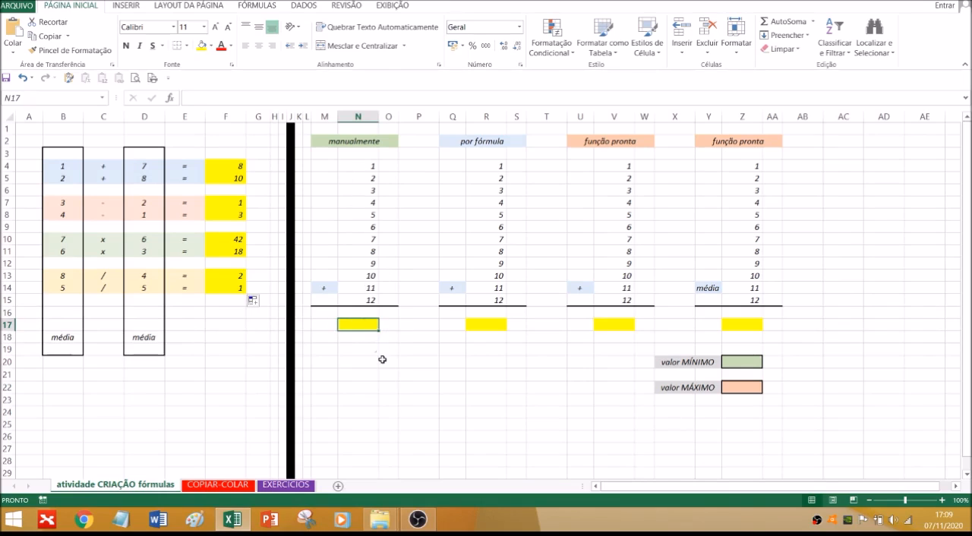
text(=)
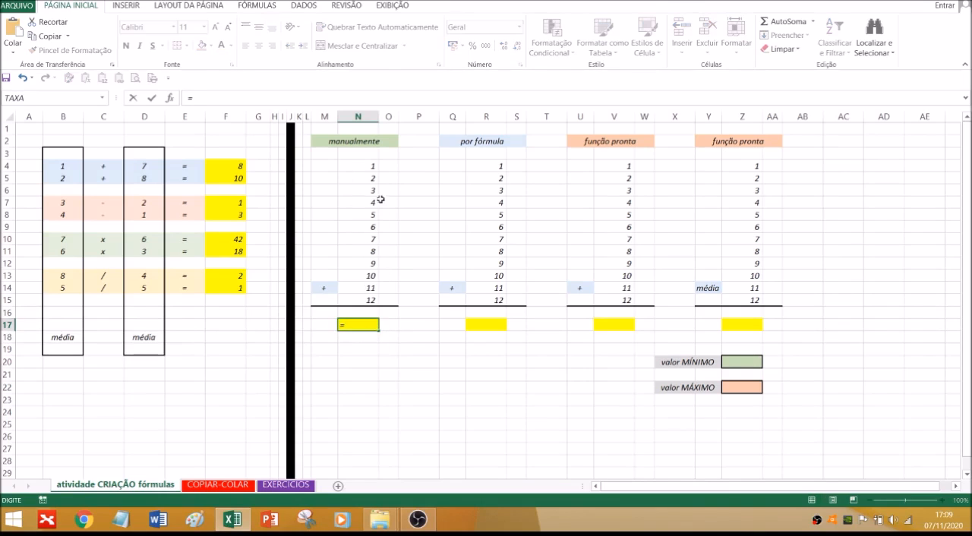
click(366, 166)
text(+)
click(361, 177)
text(+)
click(362, 191)
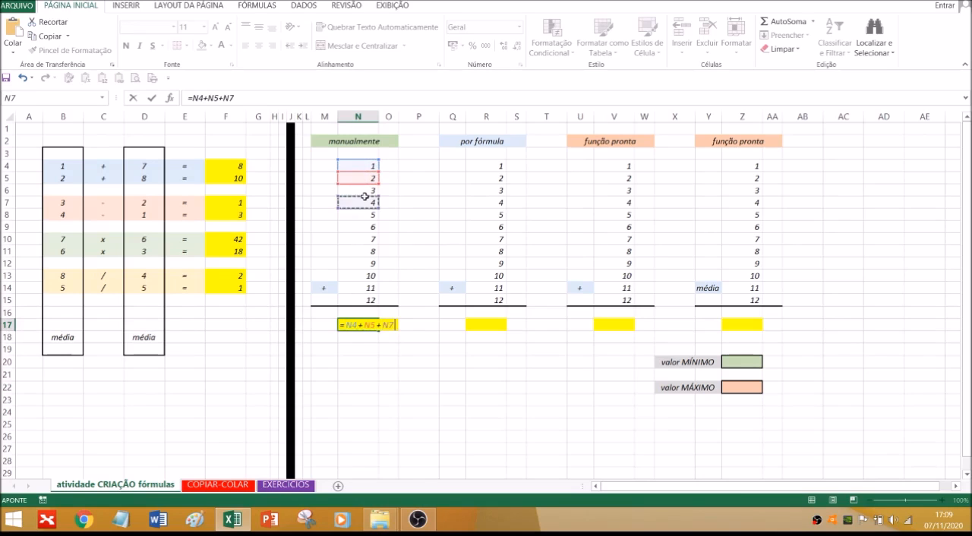
text(+)
click(363, 203)
text(+)
click(363, 215)
text(+)
click(364, 227)
text(+)
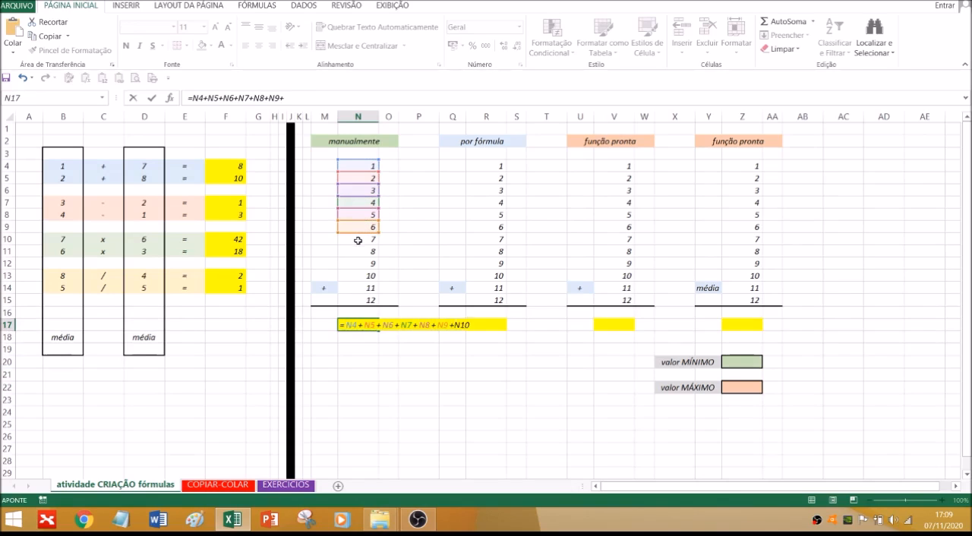
click(357, 239)
text(+)
click(355, 251)
text(+)
click(352, 264)
text(+)
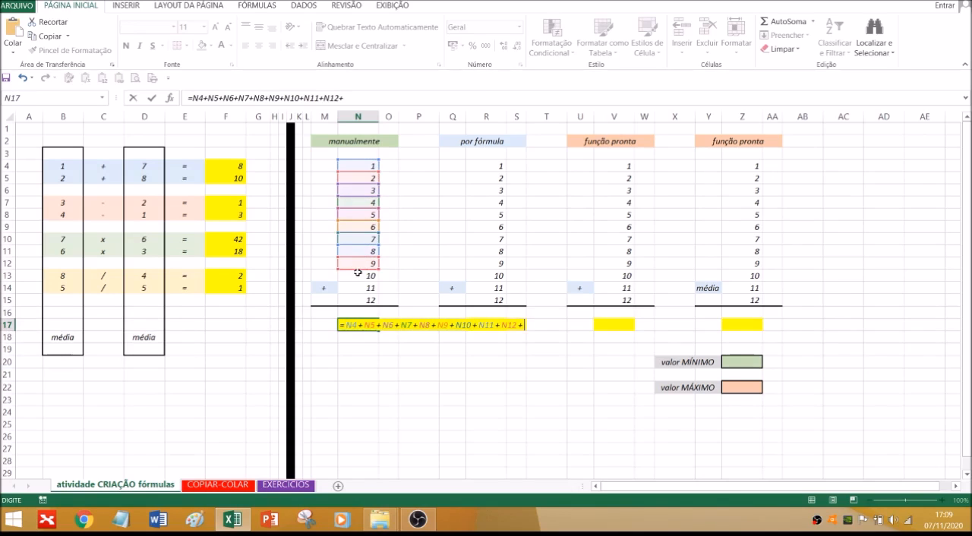
click(358, 276)
text(+)
click(356, 288)
text(+)
click(358, 300)
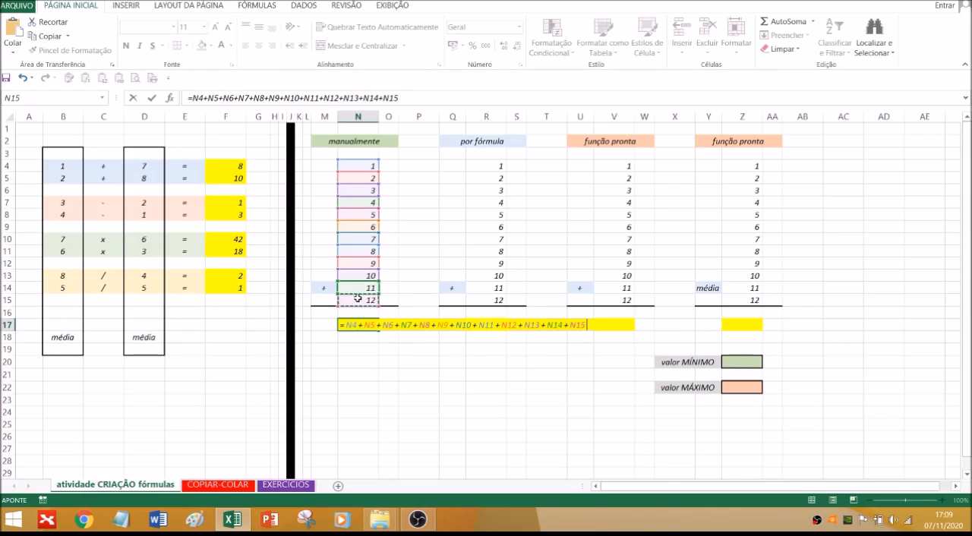
key(Return)
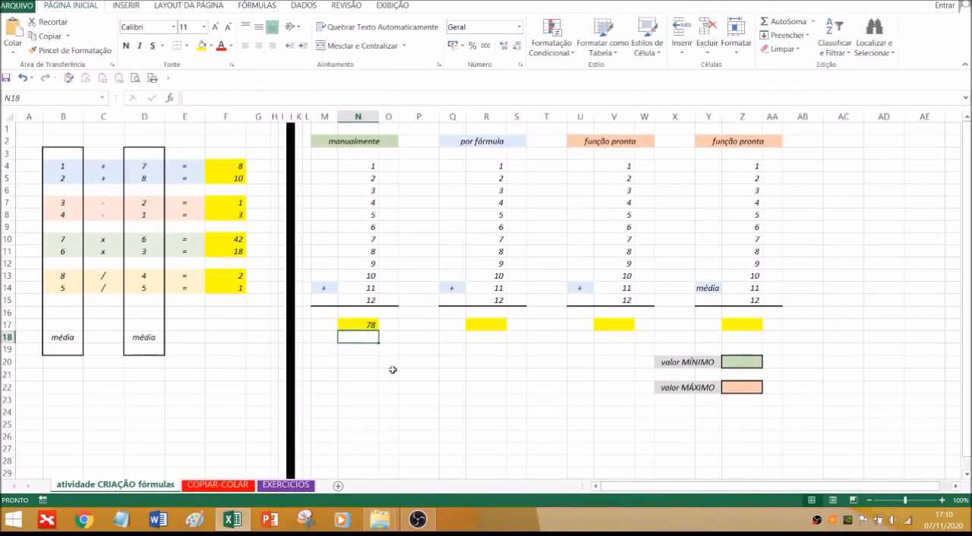
Select the range N4:N15 in the "manualmente" column to check its sum
click(400, 349)
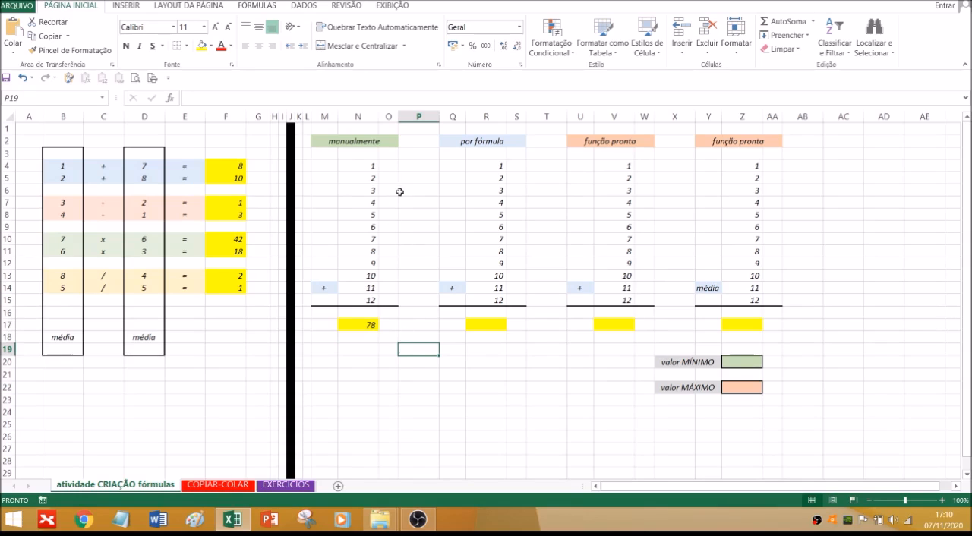
drag(372, 169, 357, 302)
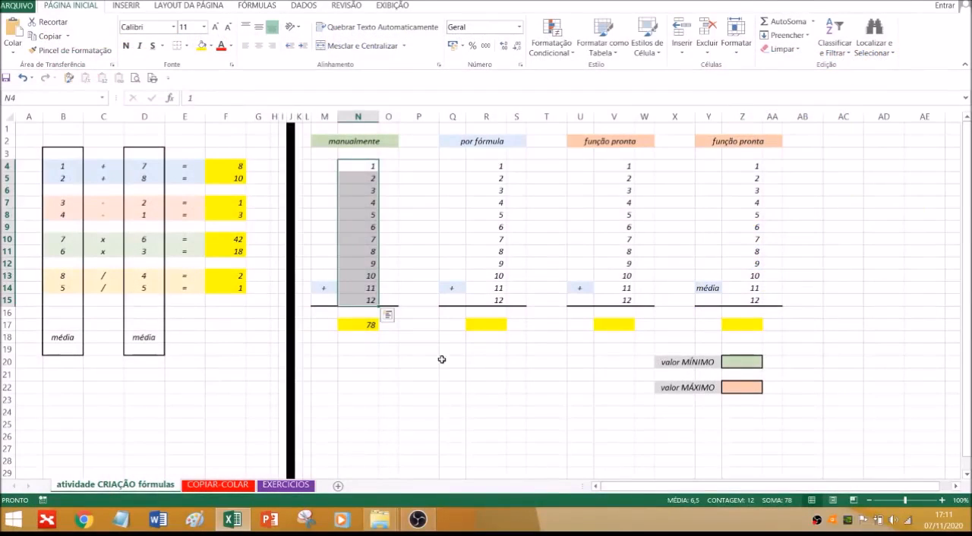
Enter the formula =SOMA(R4:R15) in R17 to total the "por fórmula" column
click(388, 387)
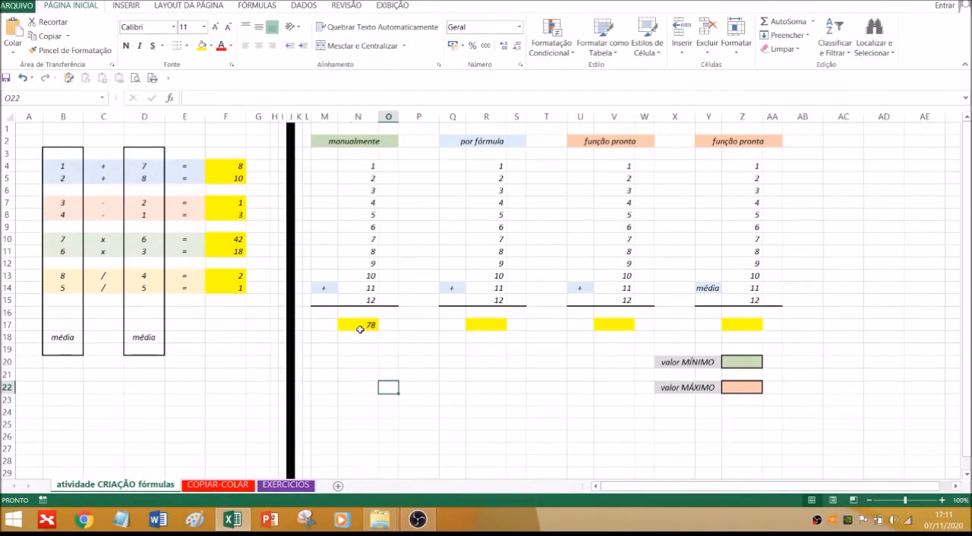
click(483, 325)
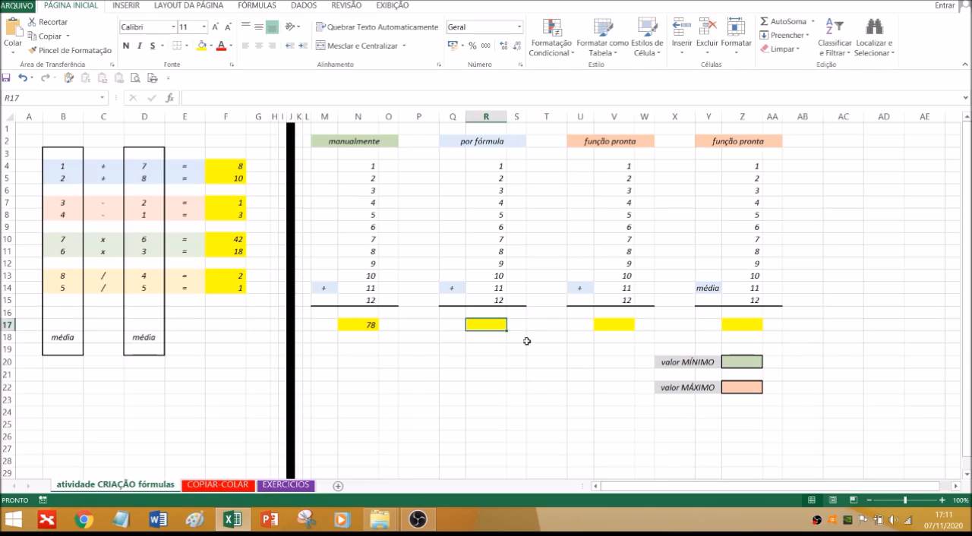
text(=)
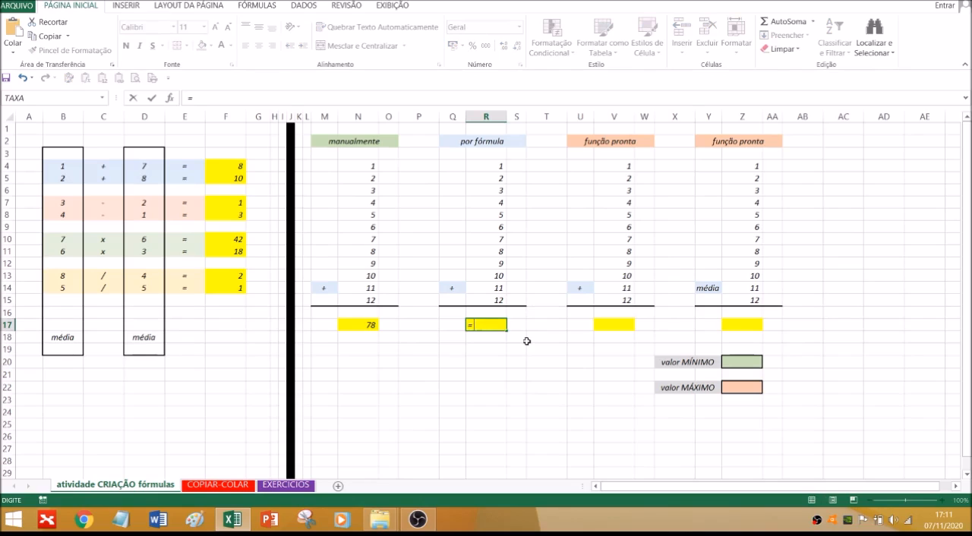
text(SOMA)
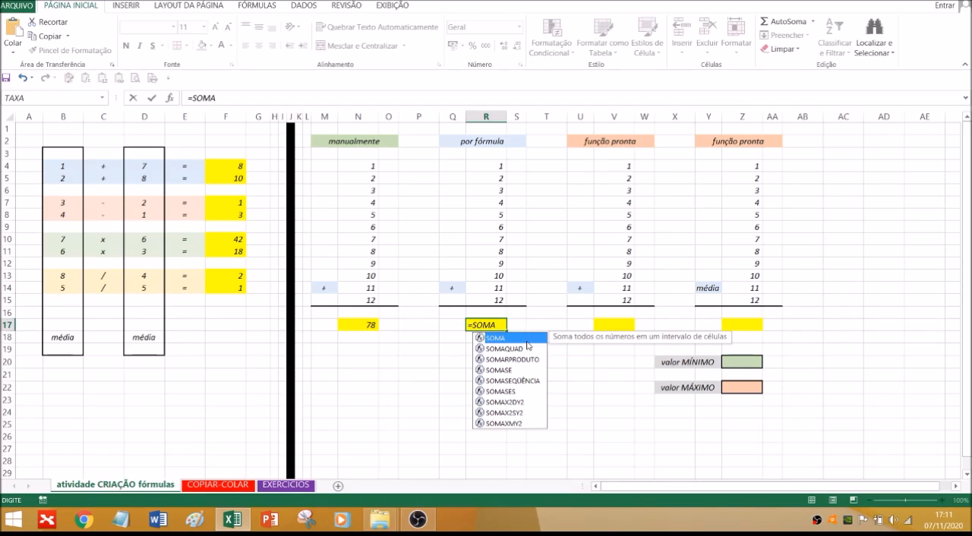
double_click(527, 339)
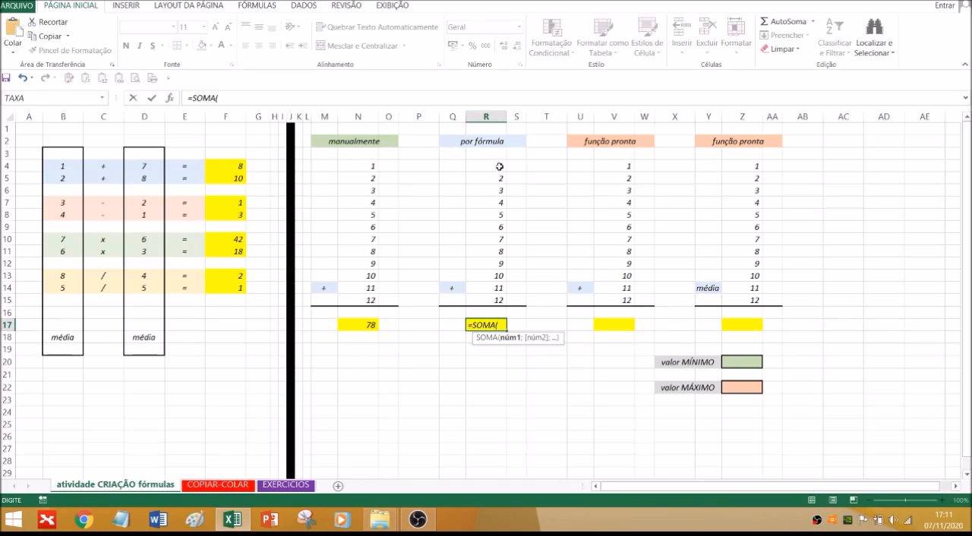
drag(497, 164, 483, 297)
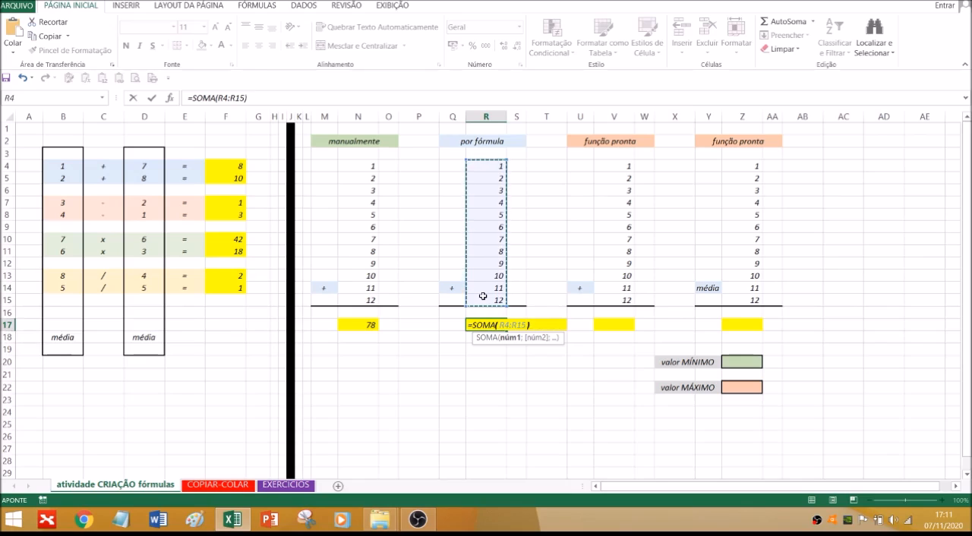
text())
key(Return)
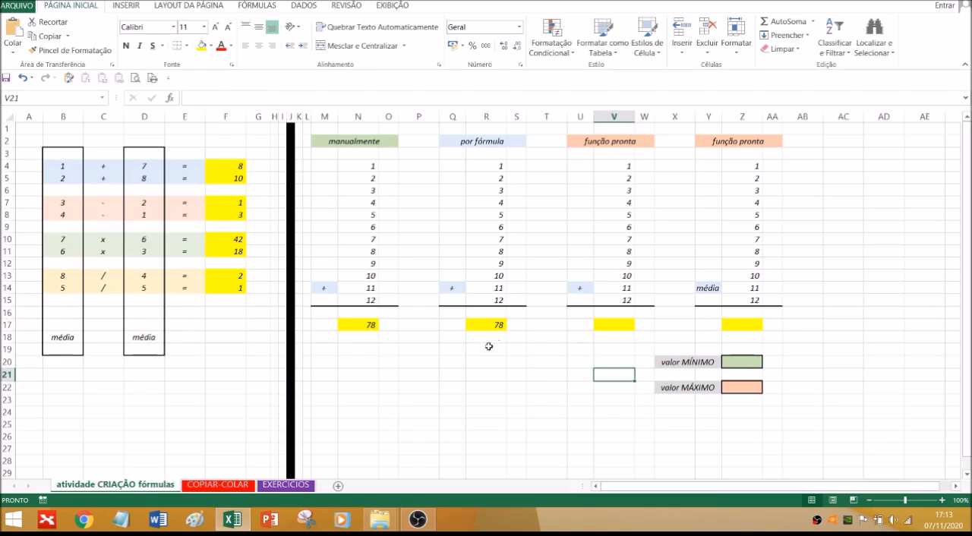
Edit the formula in R17 by adjusting its highlighted range so that it sums only R10:R15
click(488, 325)
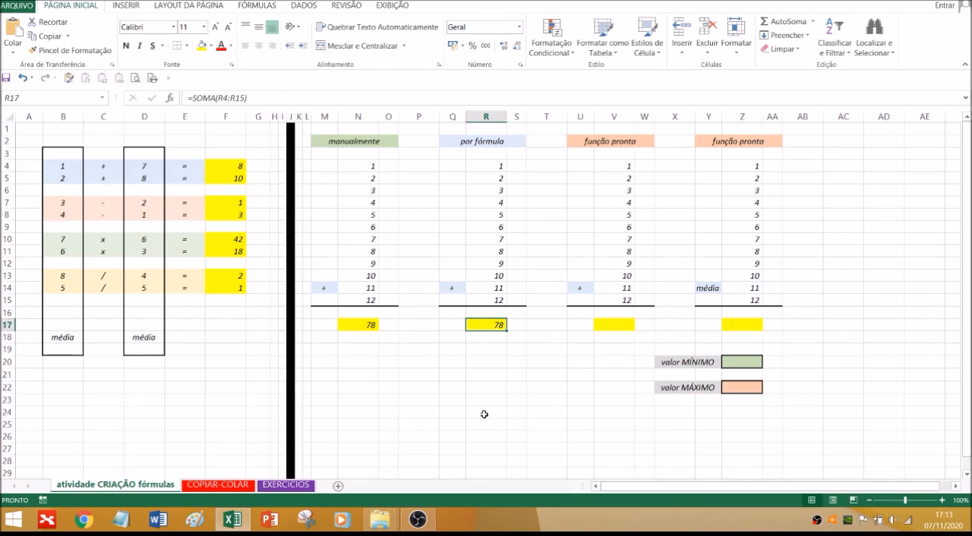
key(F2)
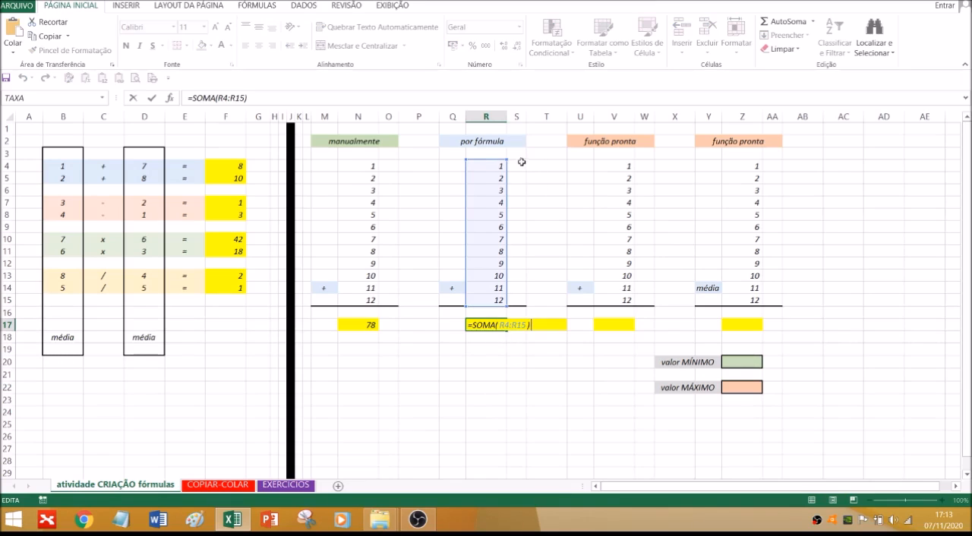
drag(503, 173, 598, 183)
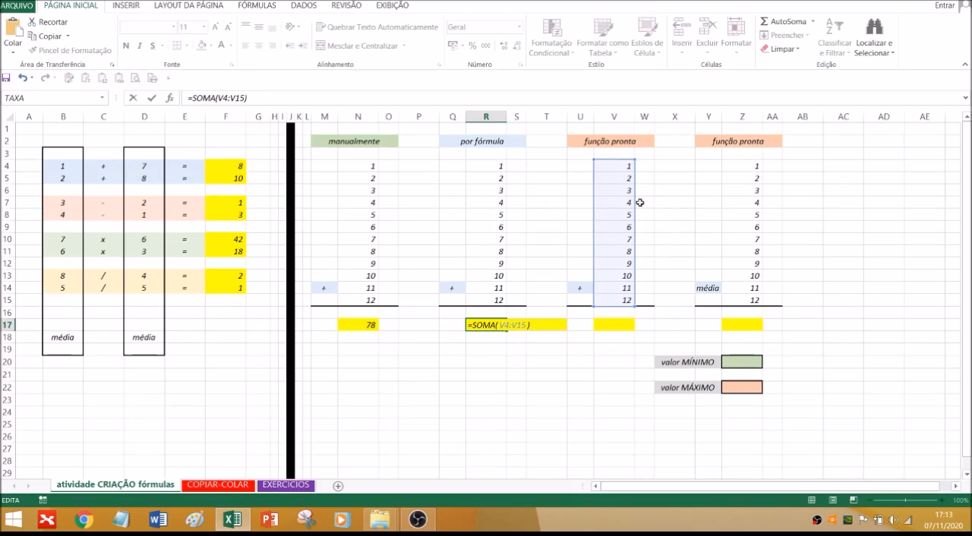
drag(635, 202, 465, 202)
drag(505, 160, 494, 233)
key(Return)
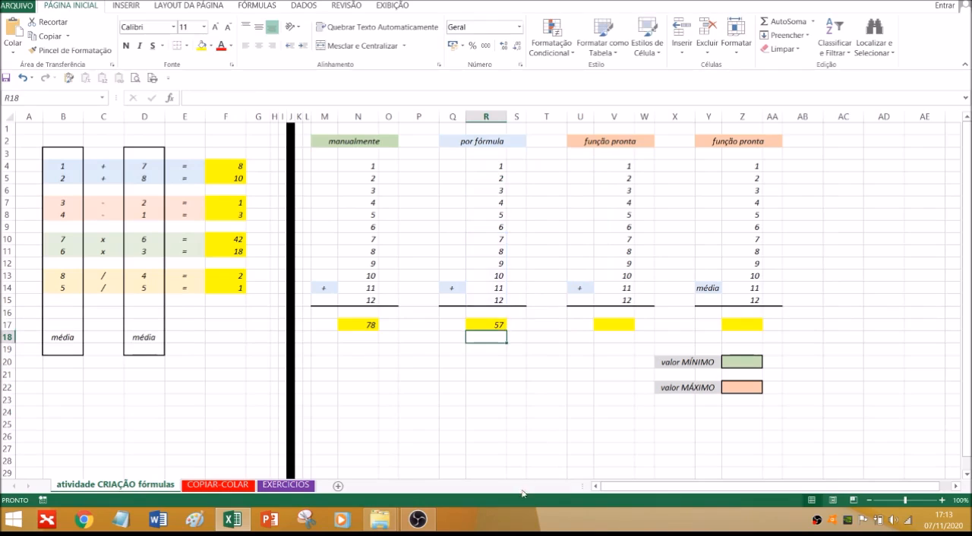
Extend the sum range of the R17 formula back to R4:R15 and check the formula
click(496, 326)
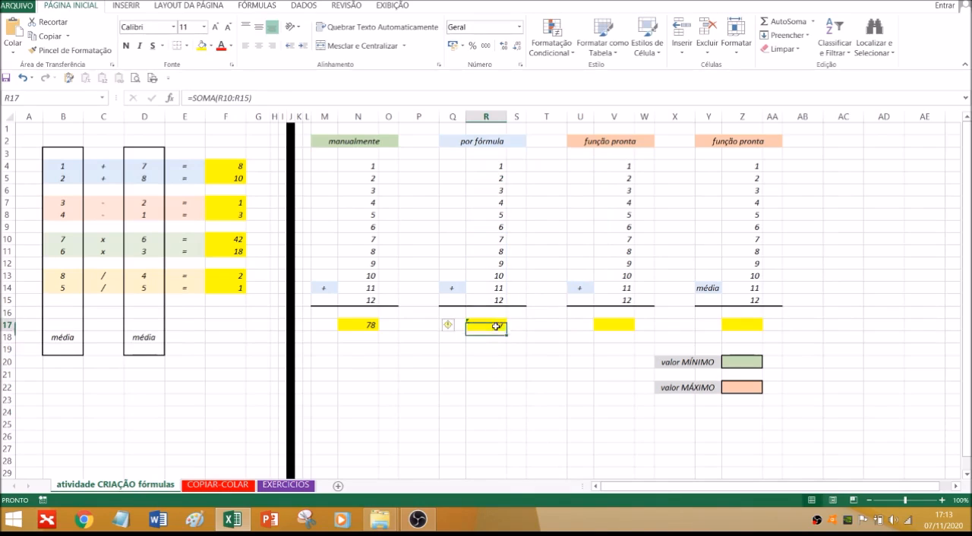
double_click(496, 325)
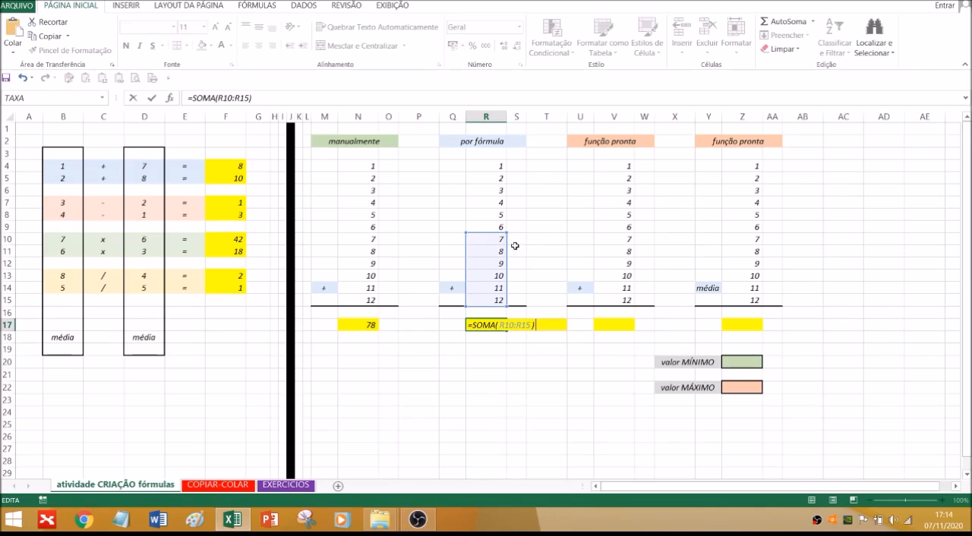
drag(501, 216, 512, 172)
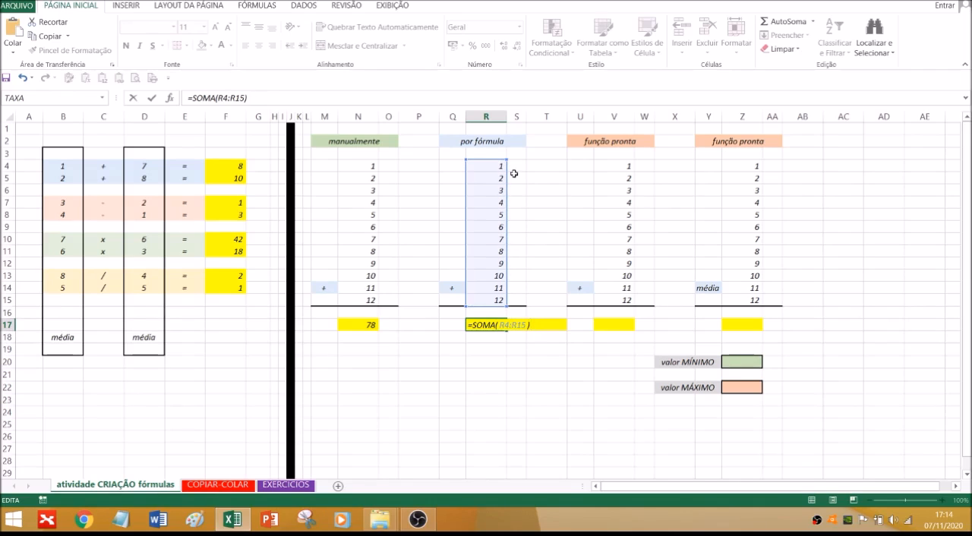
key(Return)
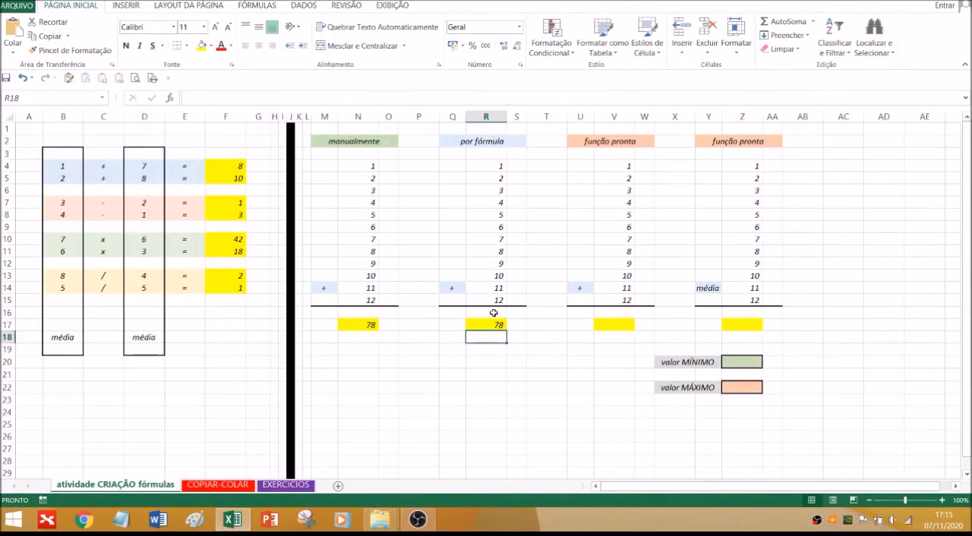
click(486, 325)
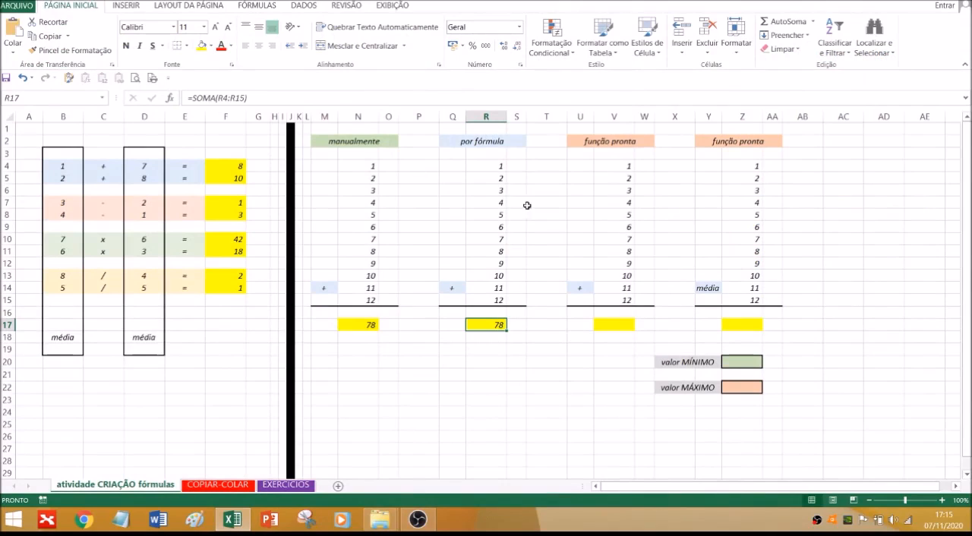
Total the first "função pronta" column in V17 with the AutoSum Soma function over V4:V16
click(630, 385)
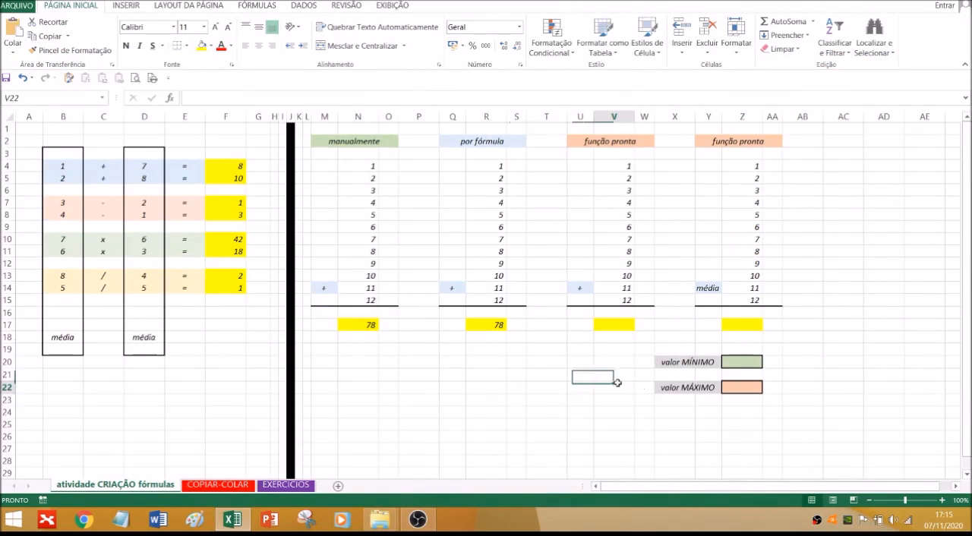
click(614, 323)
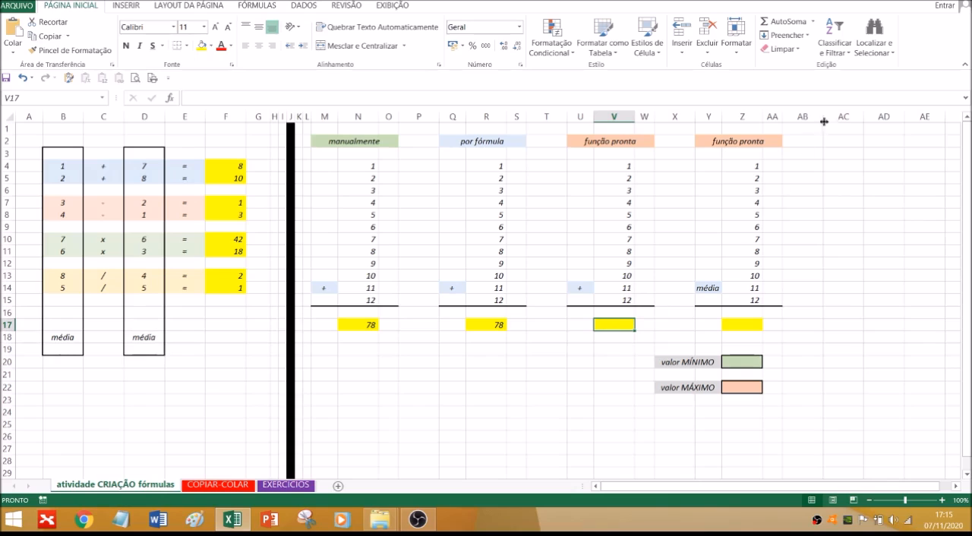
click(814, 23)
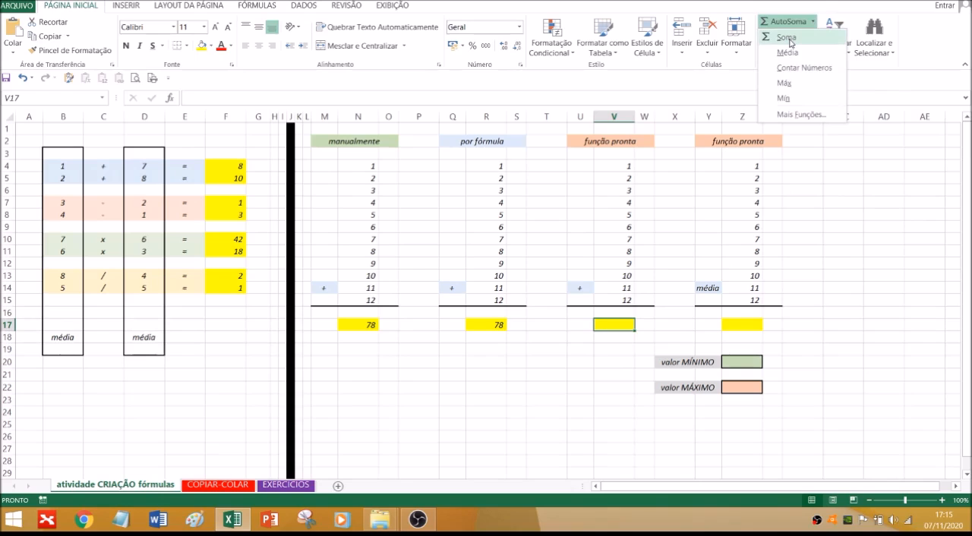
click(788, 38)
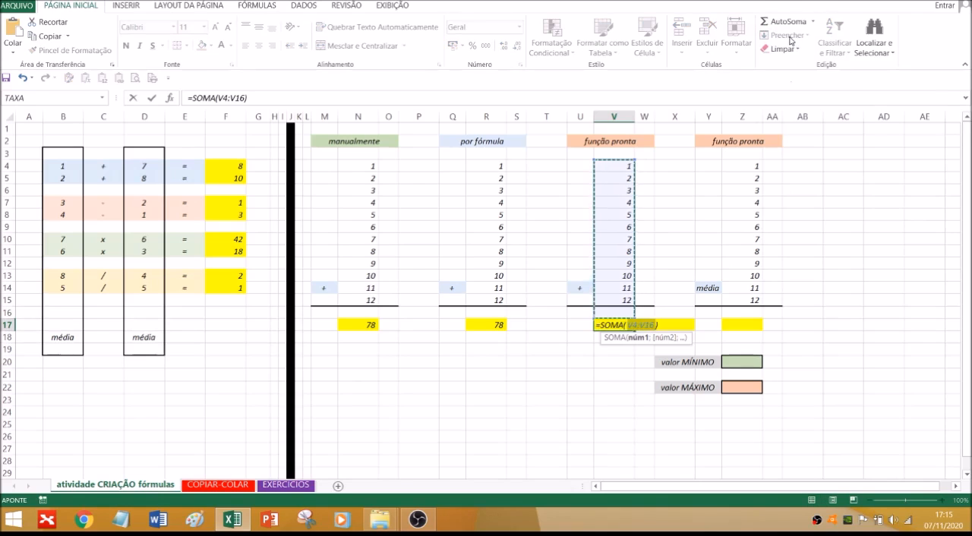
key(Return)
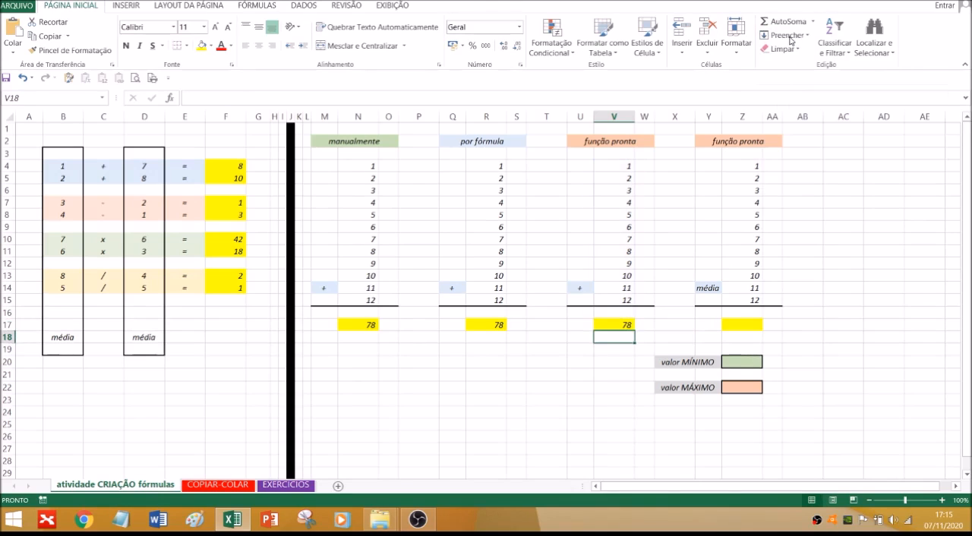
Inspect the sum formula in V17 and the range it refers to without changing it
click(609, 324)
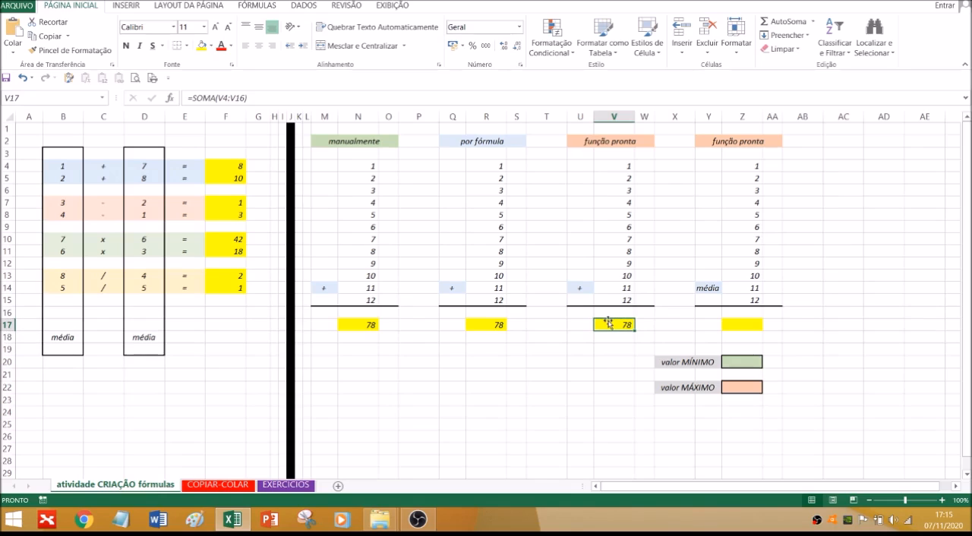
double_click(609, 325)
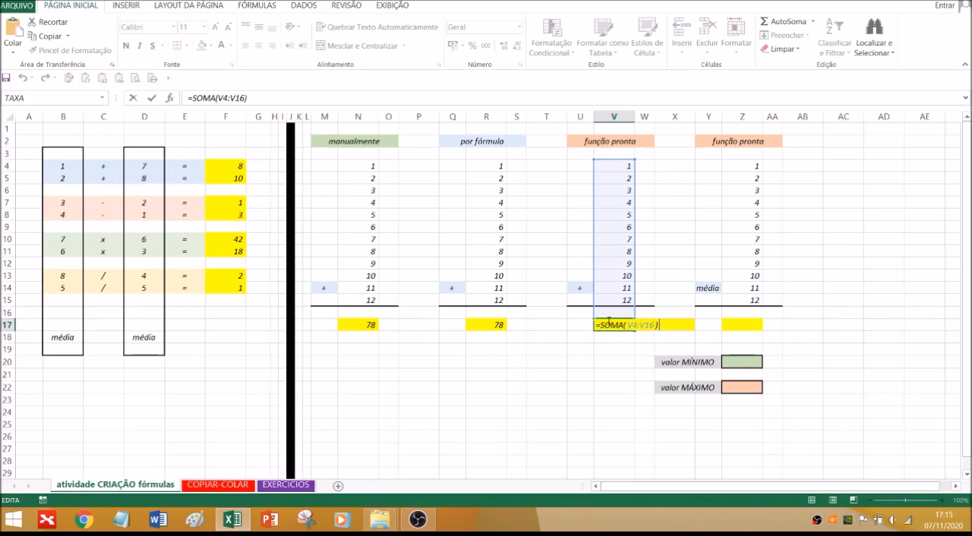
key(Escape)
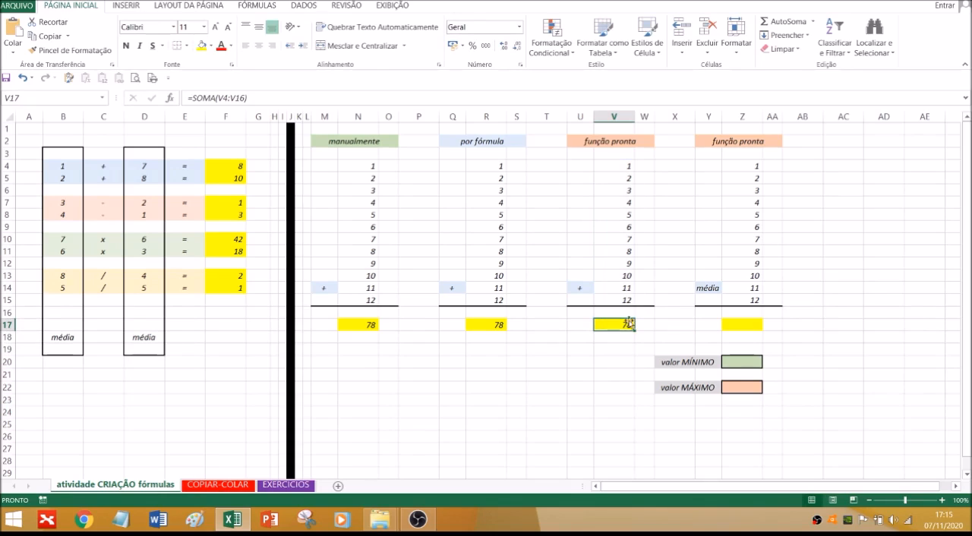
Select the range Z4:Z15 in the last "função pronta" column to check its average, count and sum
click(797, 240)
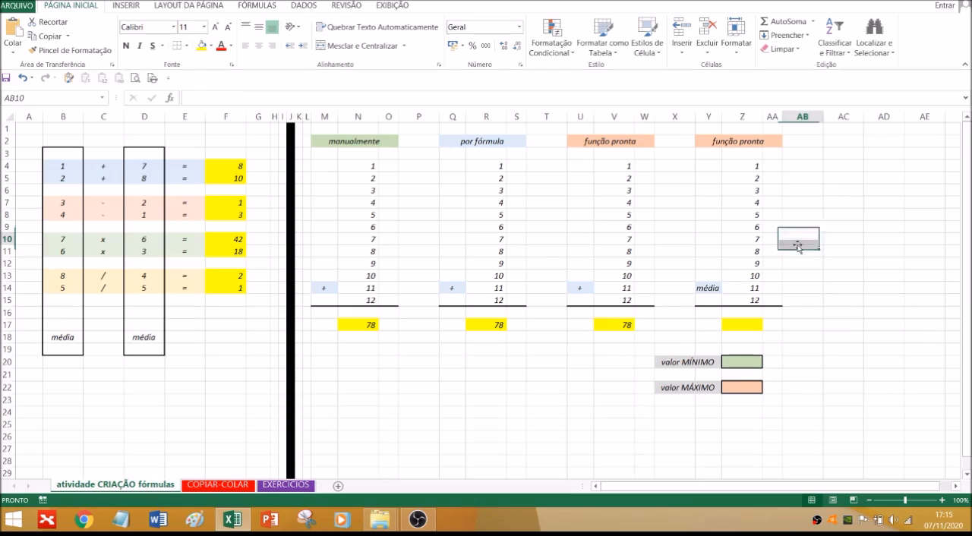
drag(751, 164, 748, 301)
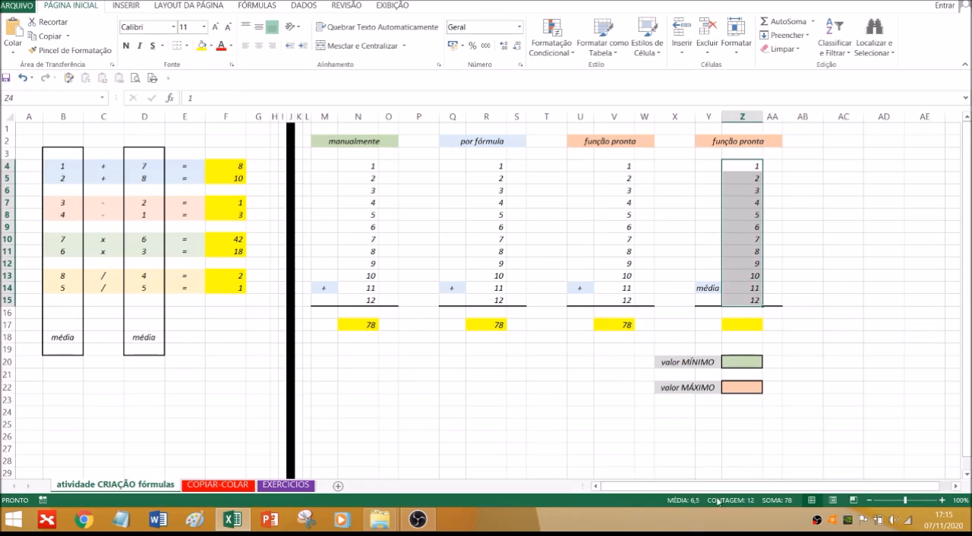
click(802, 318)
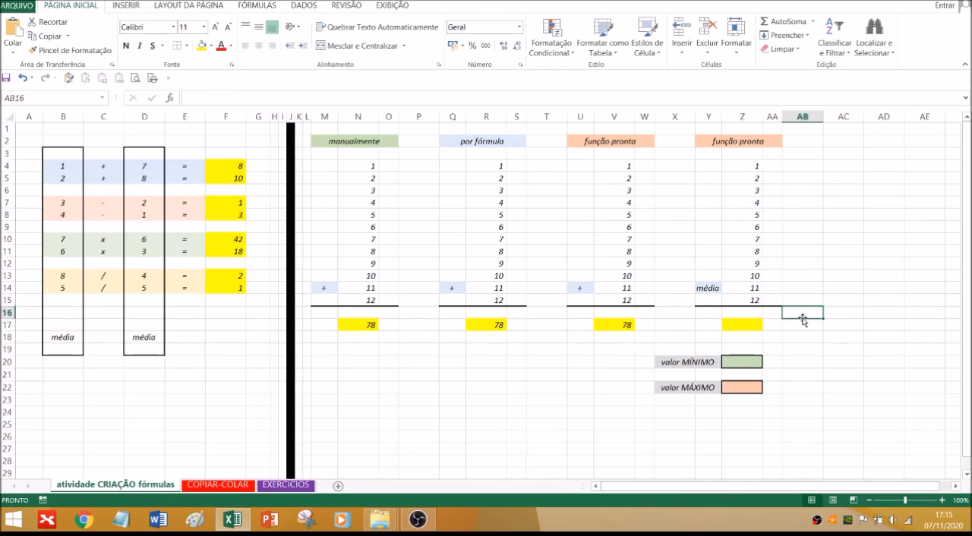
Calculate the average of the last "função pronta" column in Z17 with the ready-made Média function over Z4:Z16
click(741, 327)
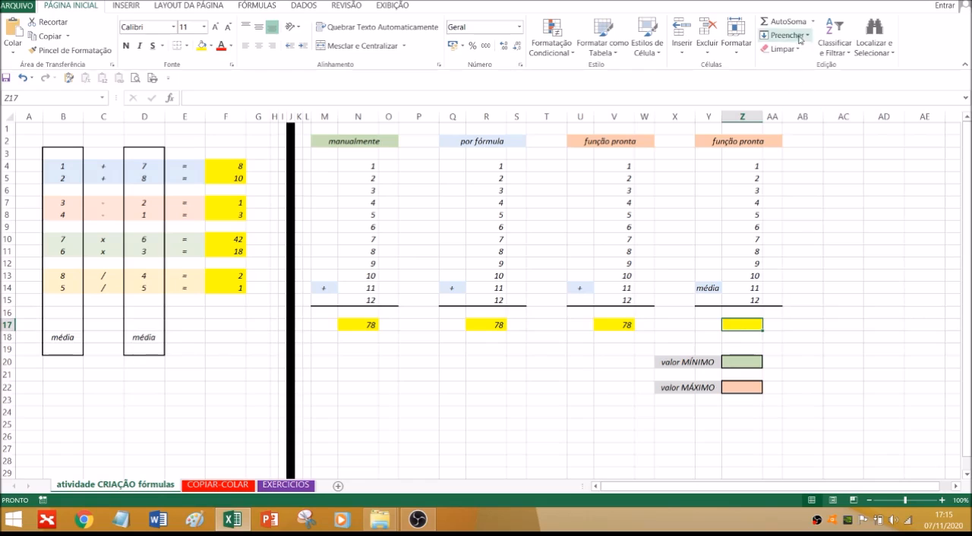
click(813, 23)
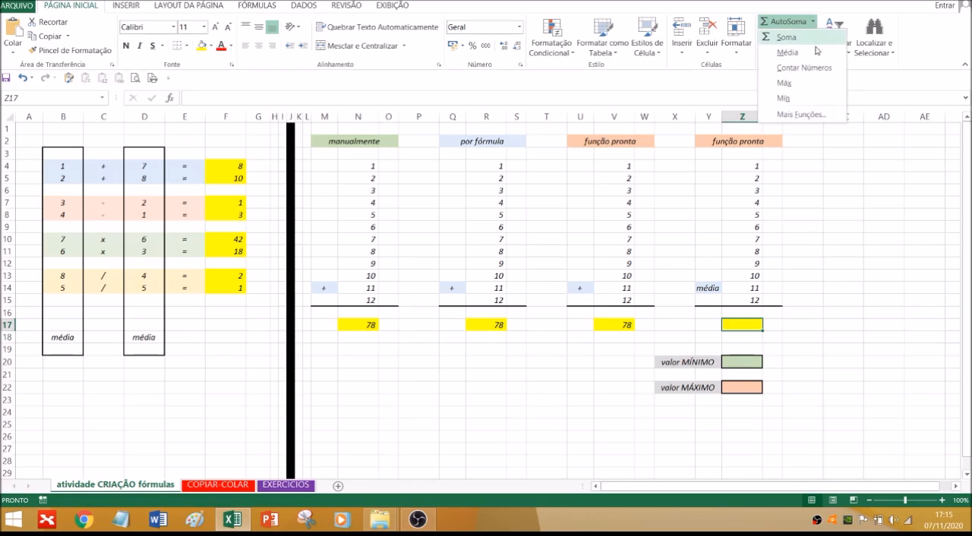
click(786, 55)
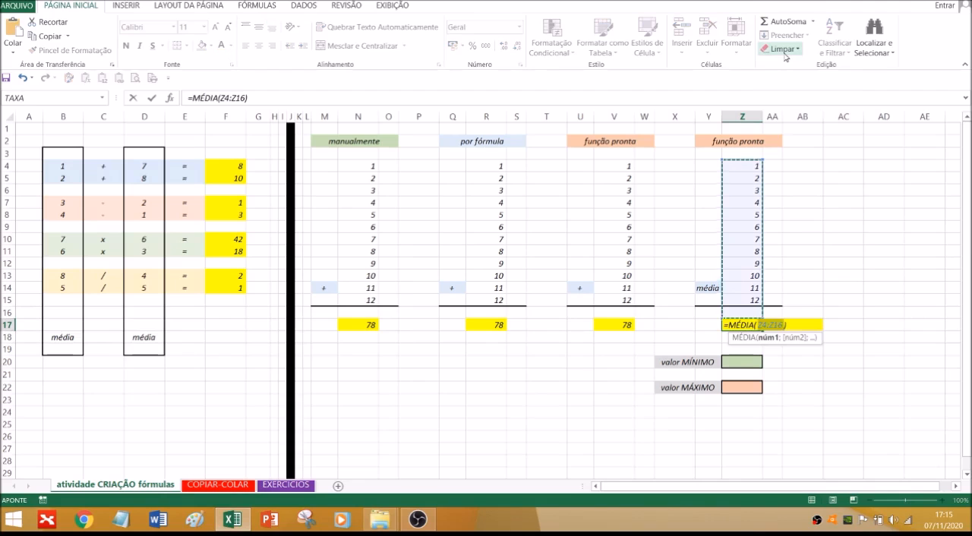
key(Return)
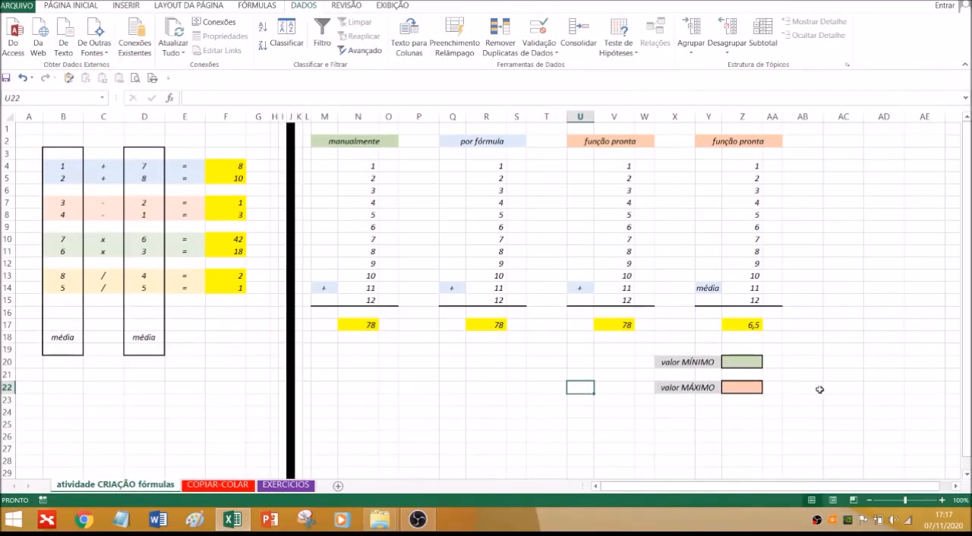
click(839, 388)
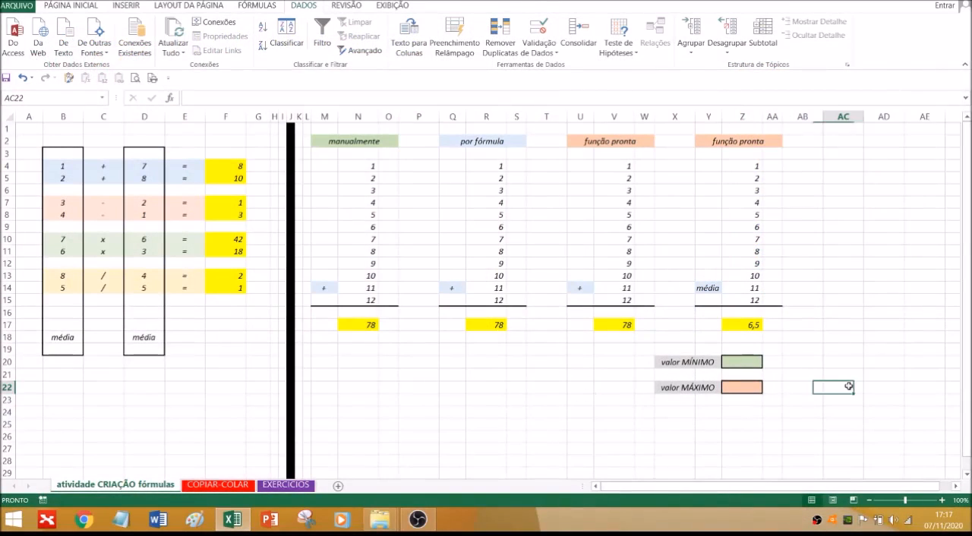
Find the minimum of the last "função pronta" column in Z20 with the ready-made Mín function over Z4:Z15
click(751, 363)
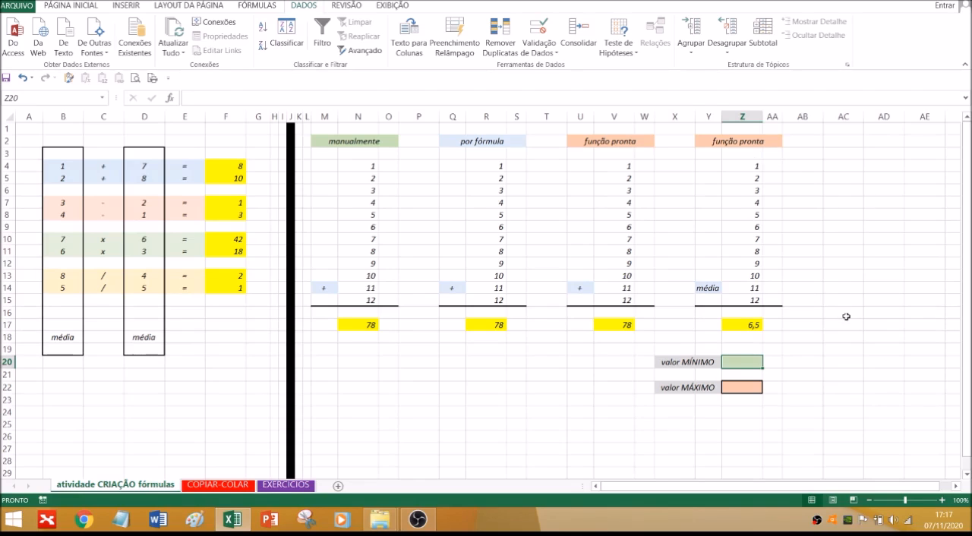
click(86, 6)
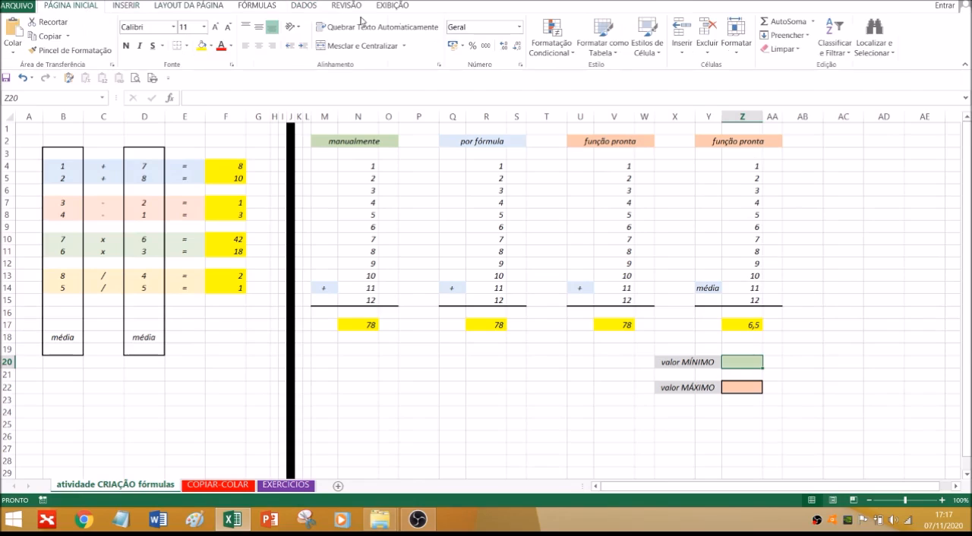
click(813, 21)
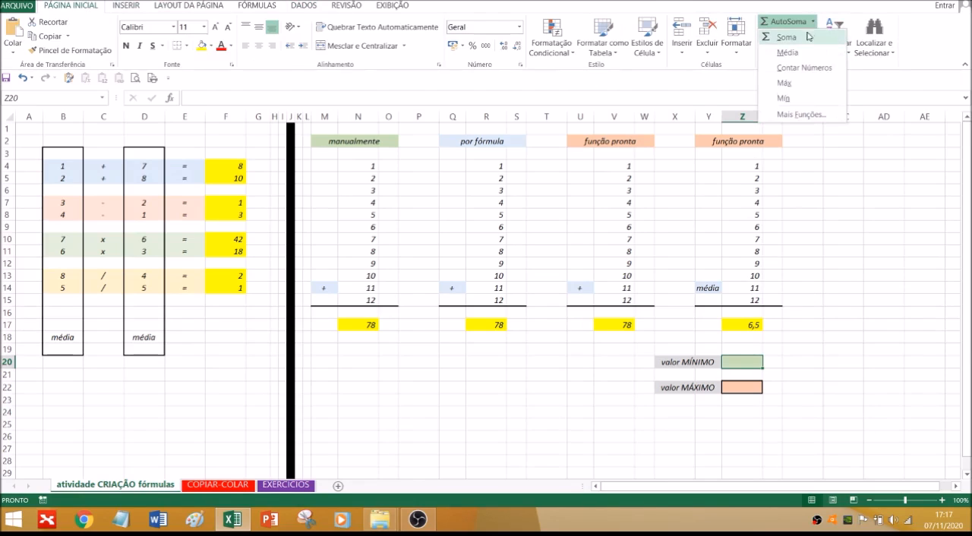
click(785, 99)
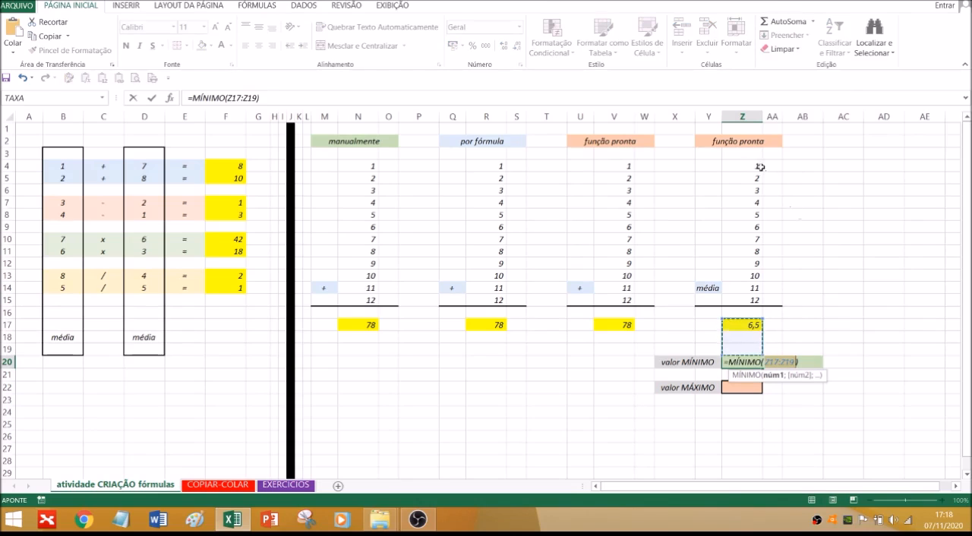
drag(751, 166, 744, 296)
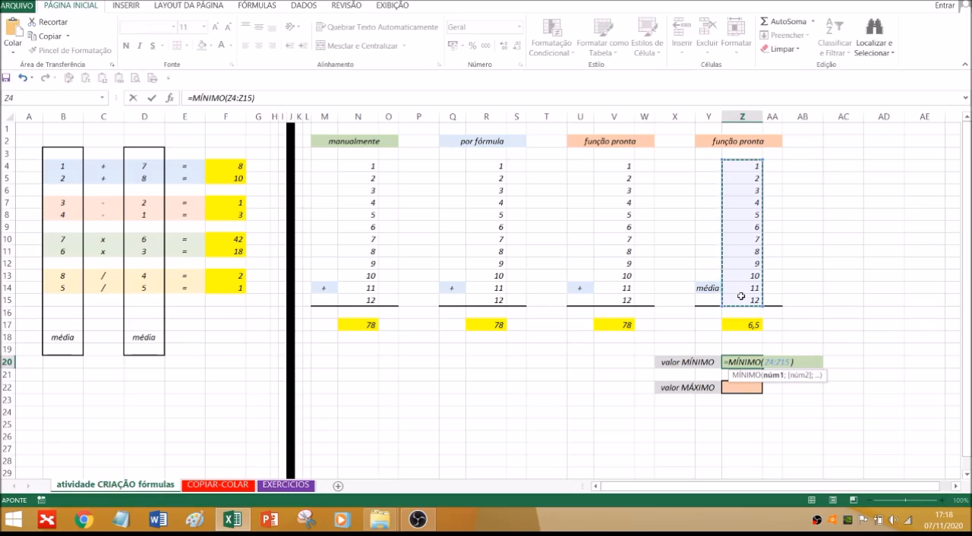
key(Return)
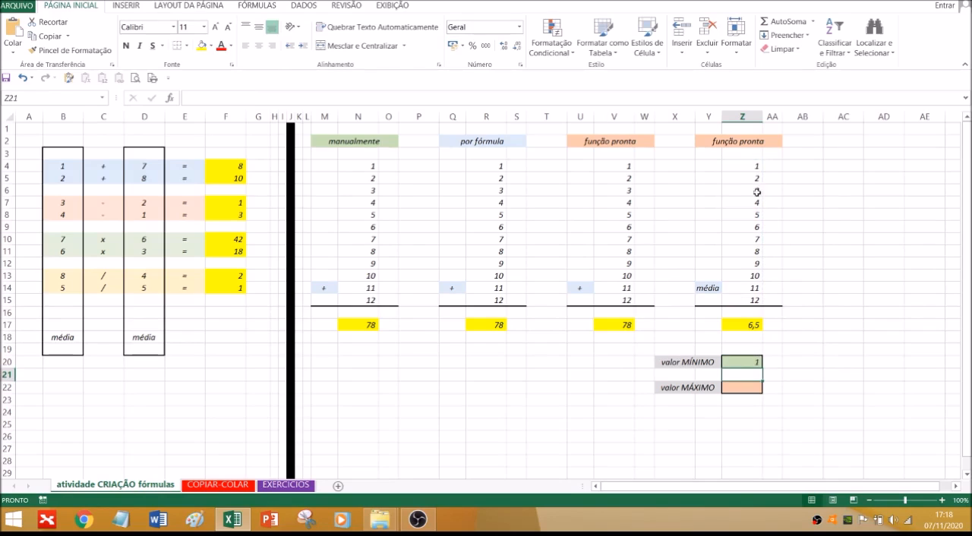
Find the maximum of the last "função pronta" column in Z22 with the ready-made Máx function over Z4:Z15
click(752, 387)
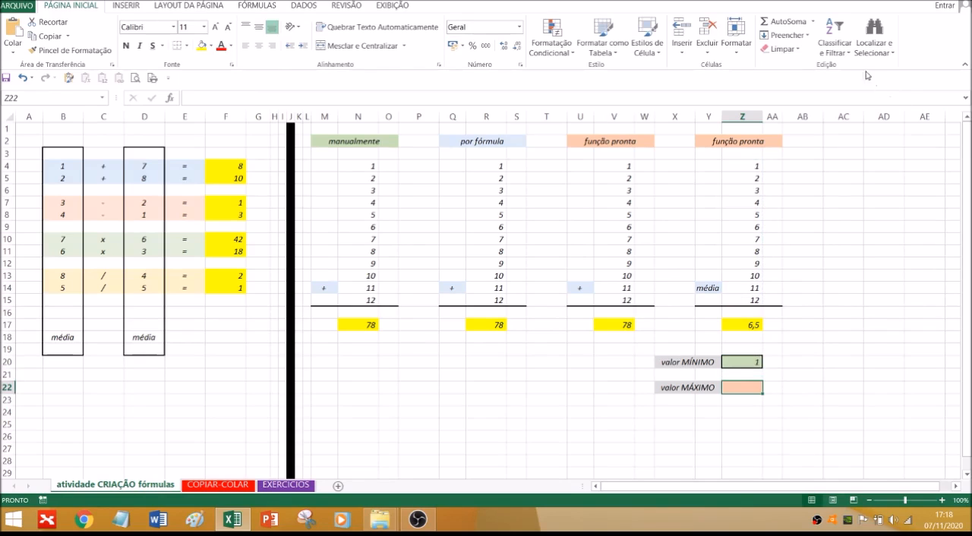
click(813, 22)
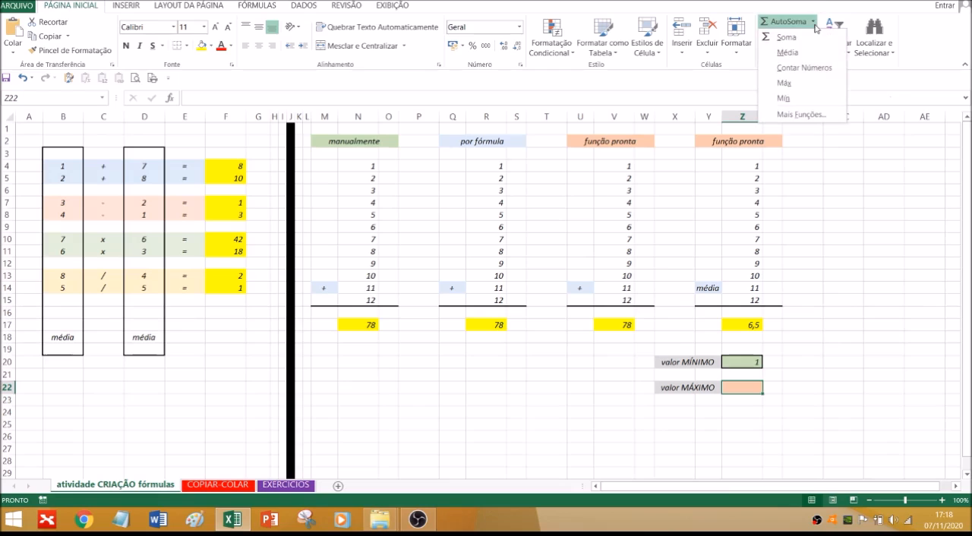
click(784, 84)
drag(740, 165, 739, 303)
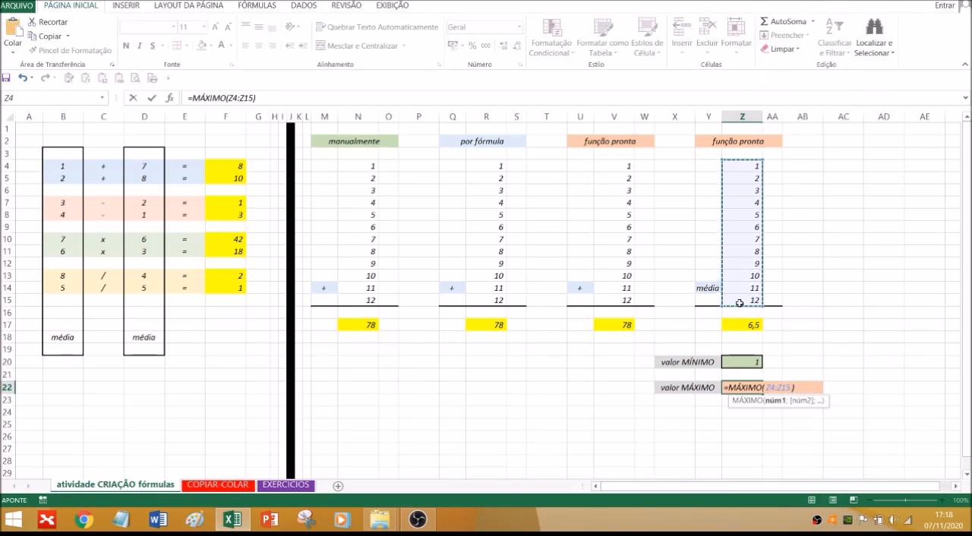
key(Return)
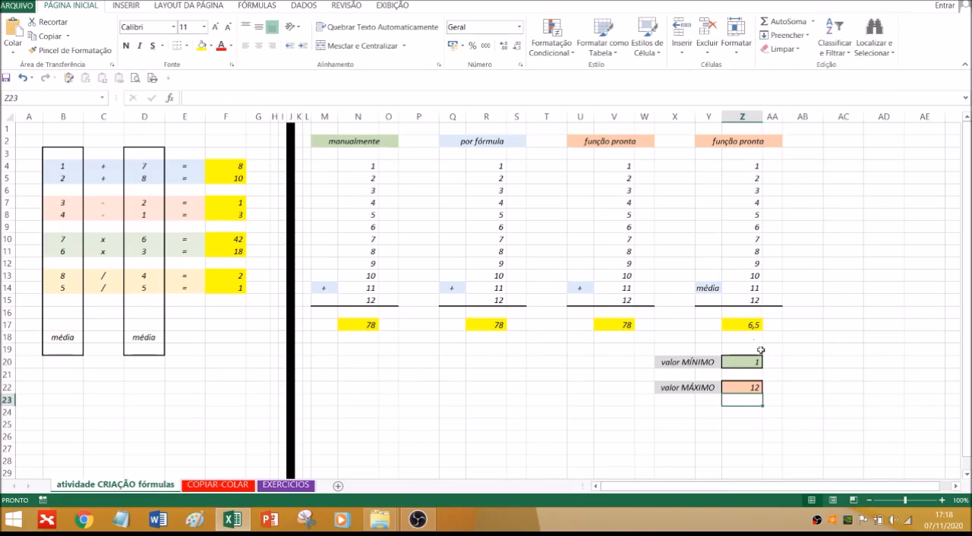
Shorten the range of the MÁXIMO formula in Z22 to Z4:Z9
click(747, 387)
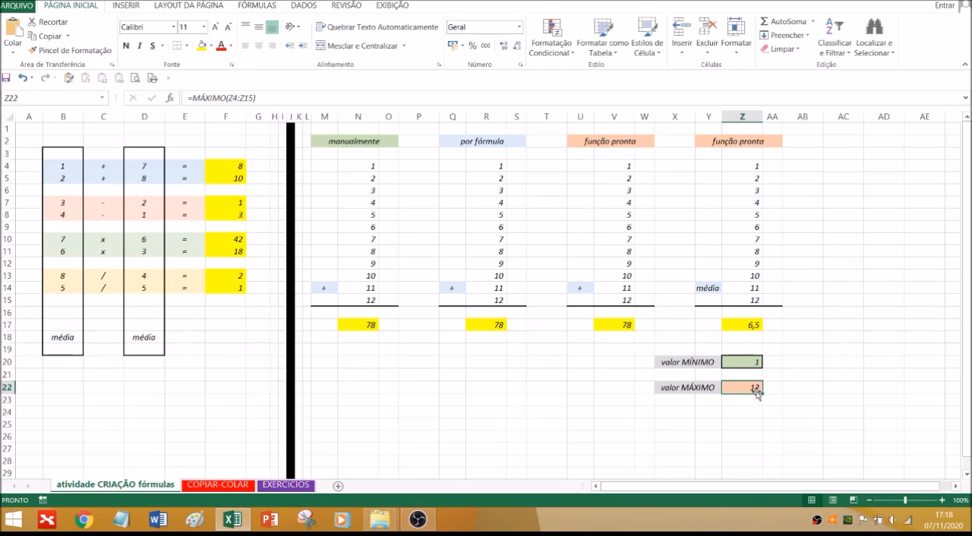
double_click(755, 389)
drag(762, 303, 761, 233)
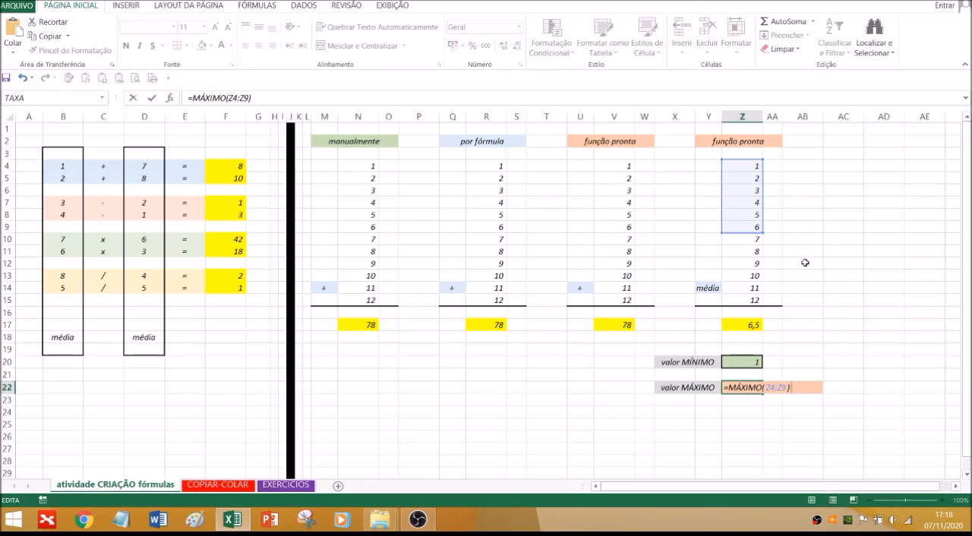
key(Return)
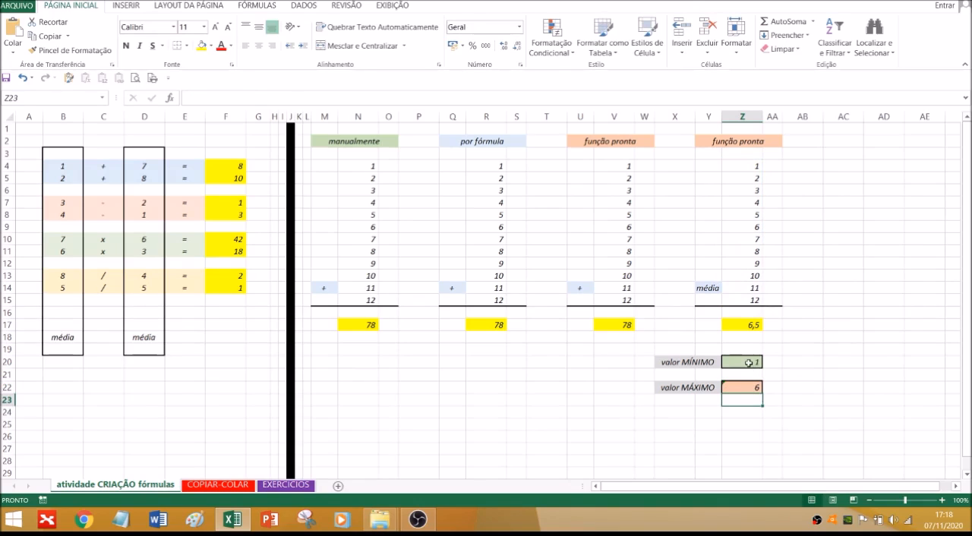
Shorten the range of the MÍNIMO formula in Z20 to Z10:Z15
click(749, 363)
double_click(749, 363)
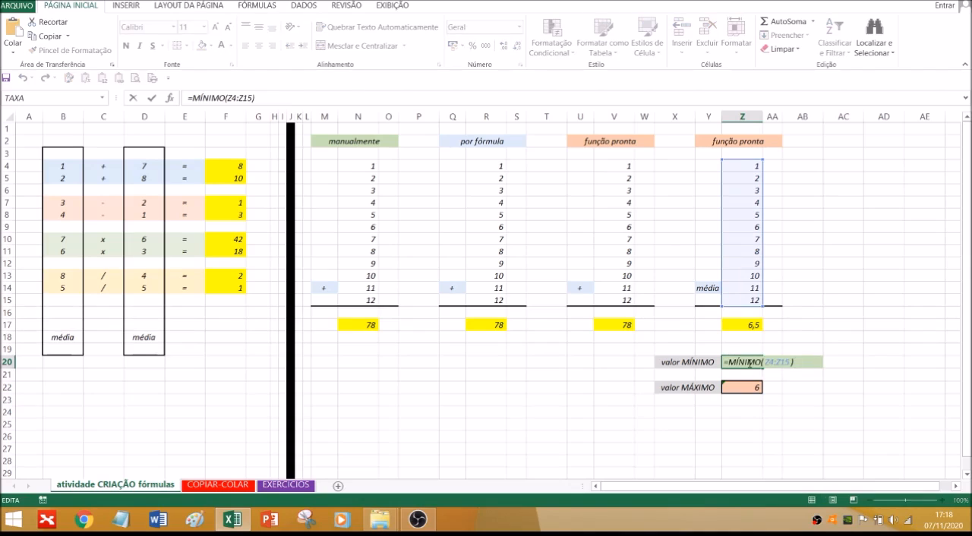
drag(762, 160, 759, 234)
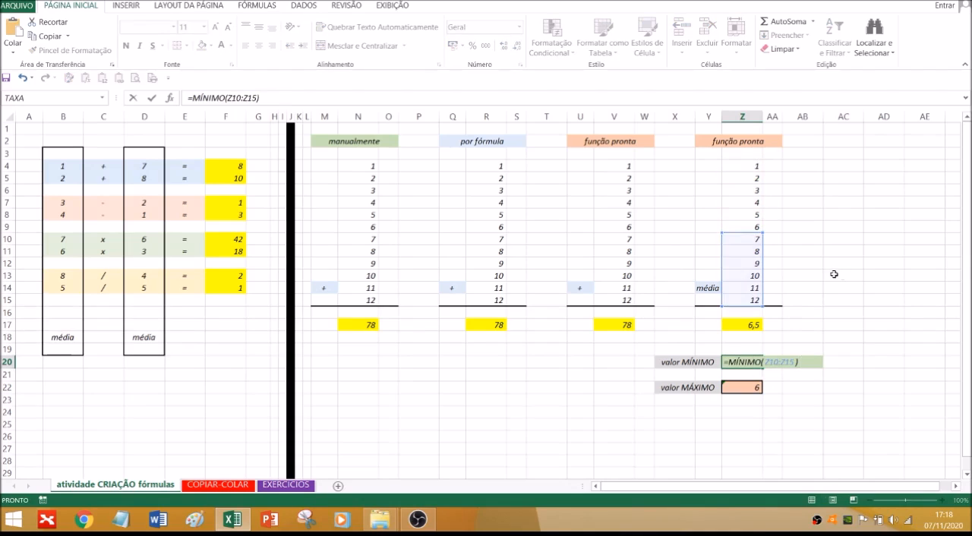
key(Return)
Extend the range of the MÍNIMO formula in Z20 back to the full column, Z4:Z15
click(750, 363)
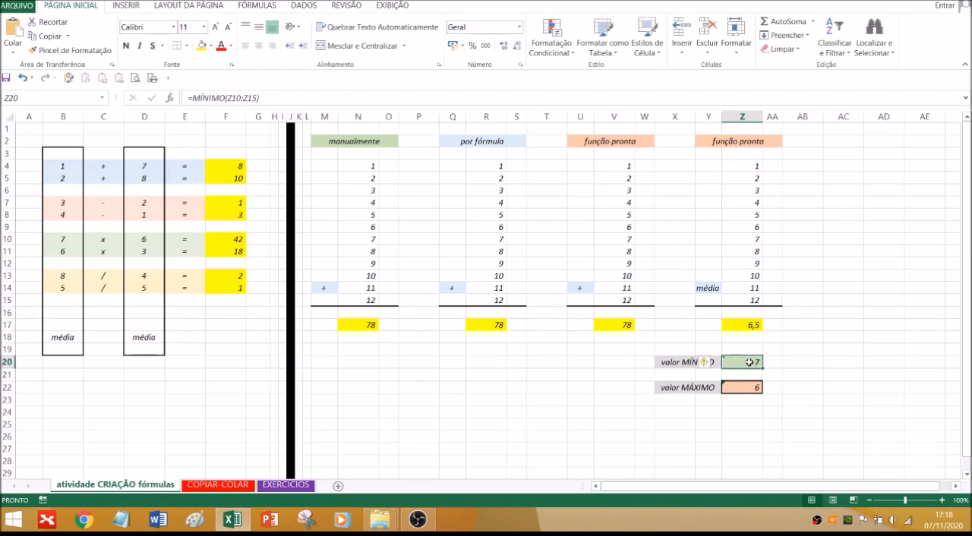
double_click(750, 362)
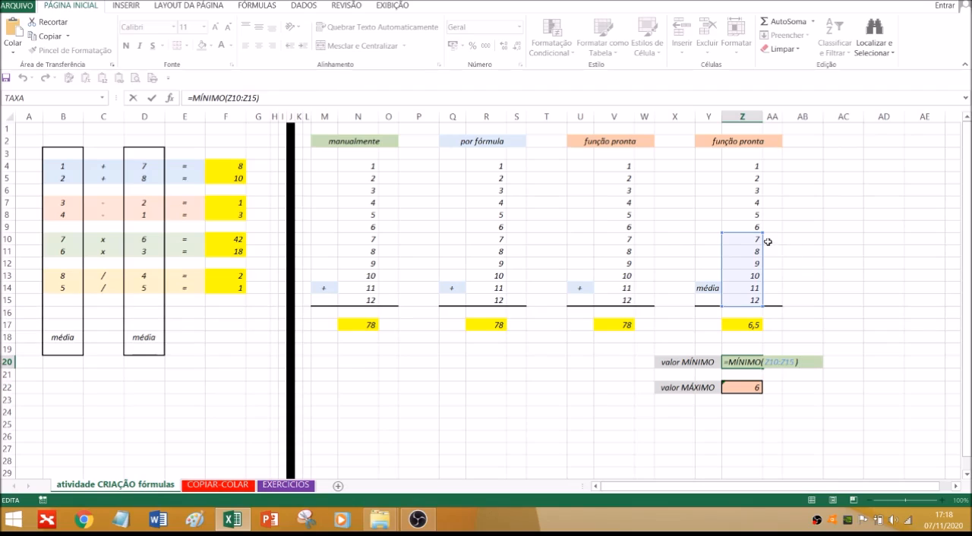
drag(759, 230, 751, 161)
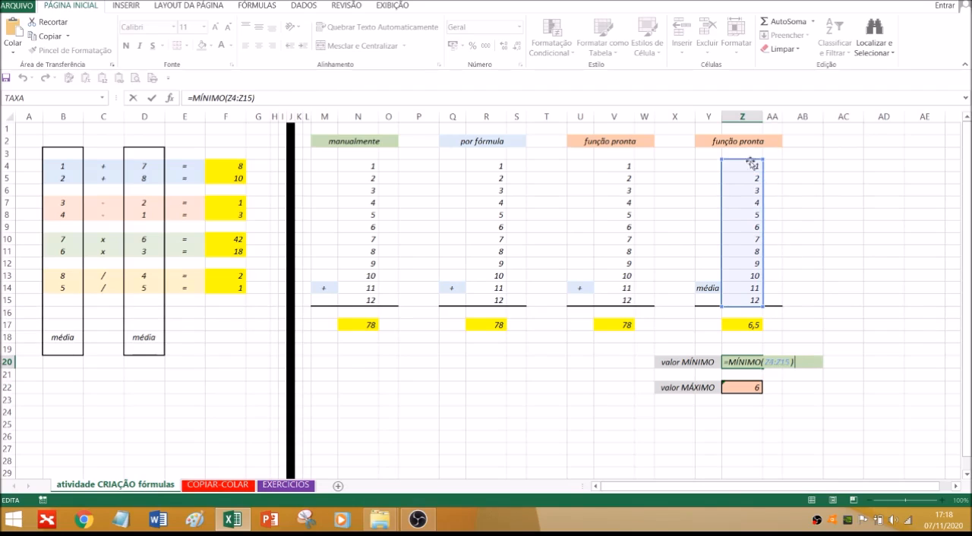
key(Return)
Extend the range of the MÁXIMO formula in Z22 back to the full column, Z4:Z15
double_click(756, 387)
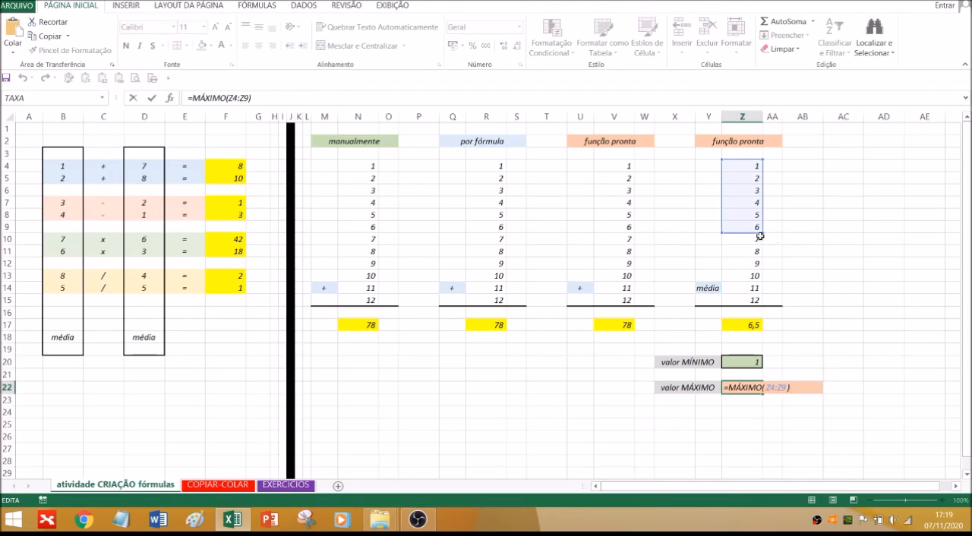
drag(764, 244, 756, 303)
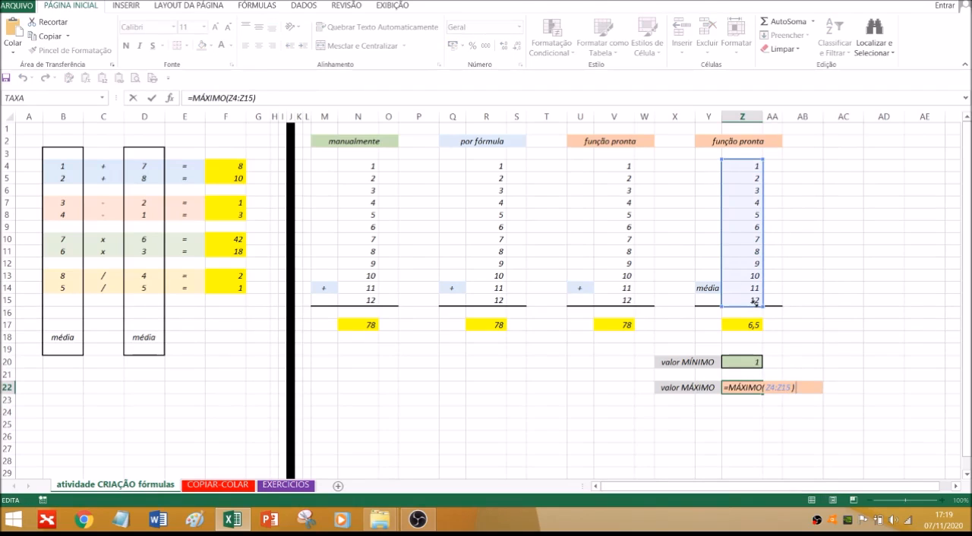
key(Return)
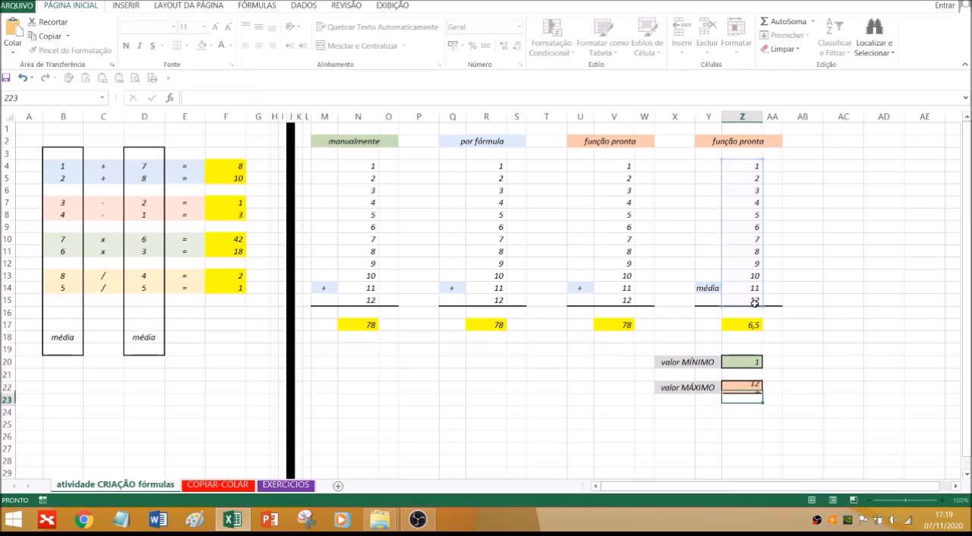
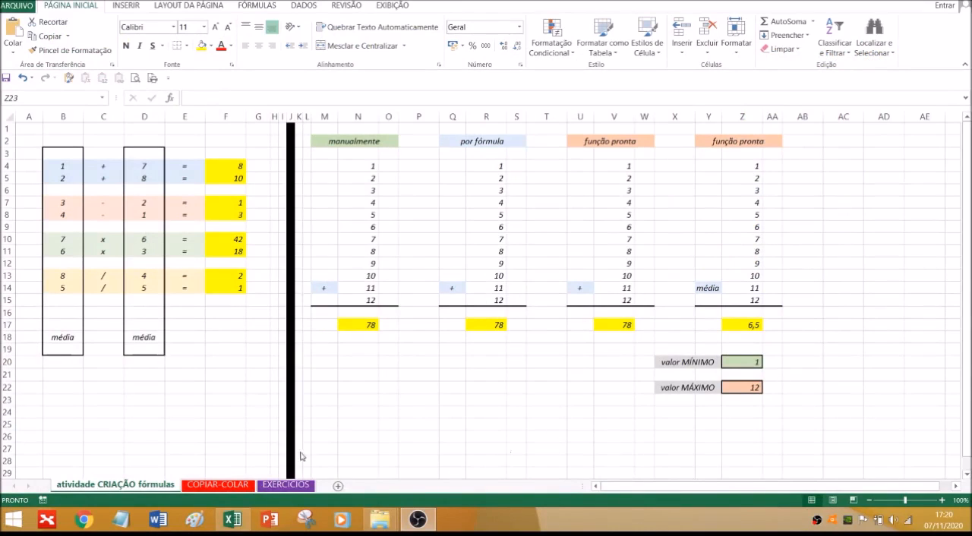
On the COPIAR-COLAR sheet, enter the formula =D6*(1+E6) in G6 to apply January's increase
click(208, 487)
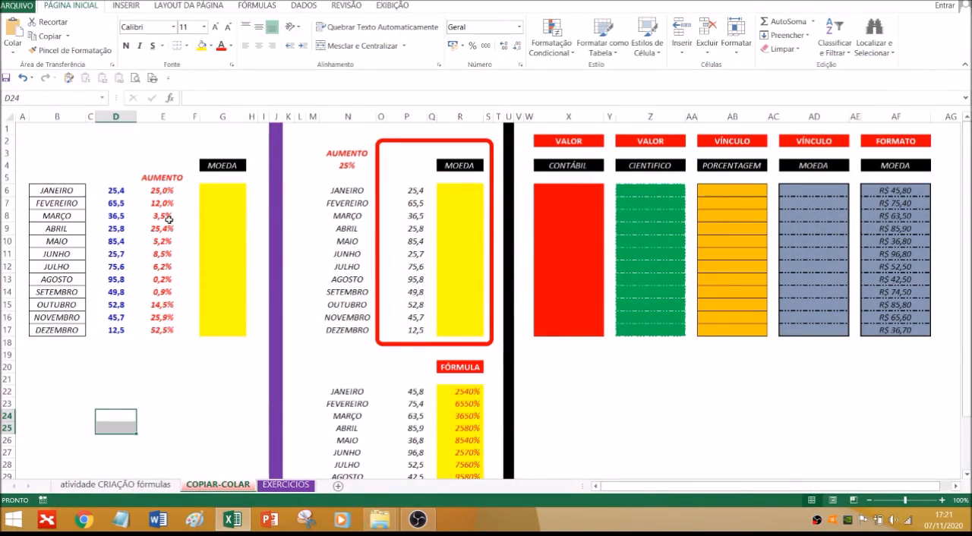
click(222, 192)
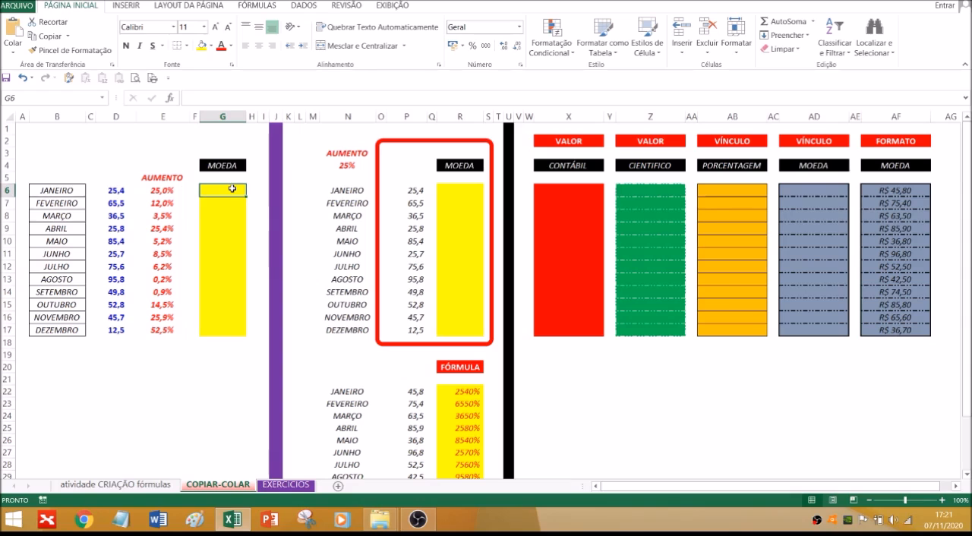
text(=)
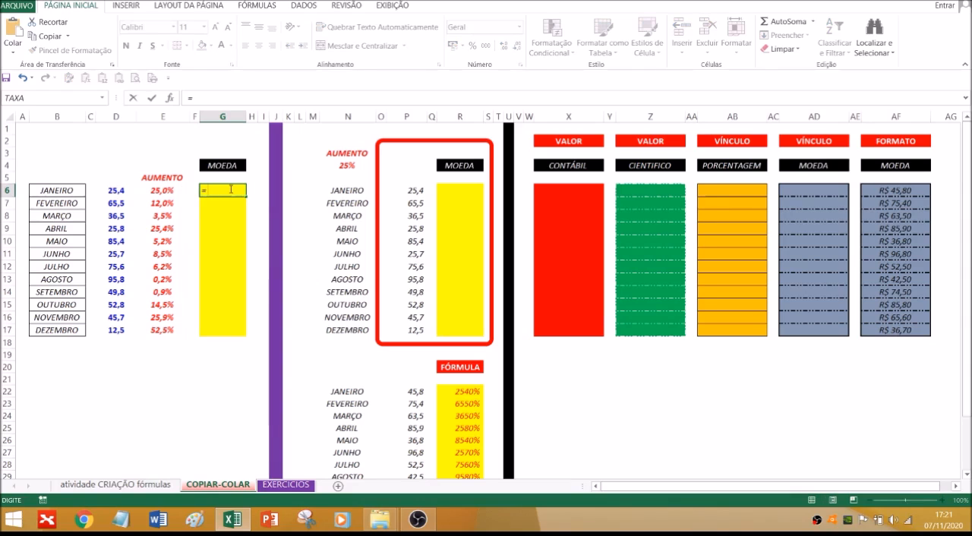
click(115, 191)
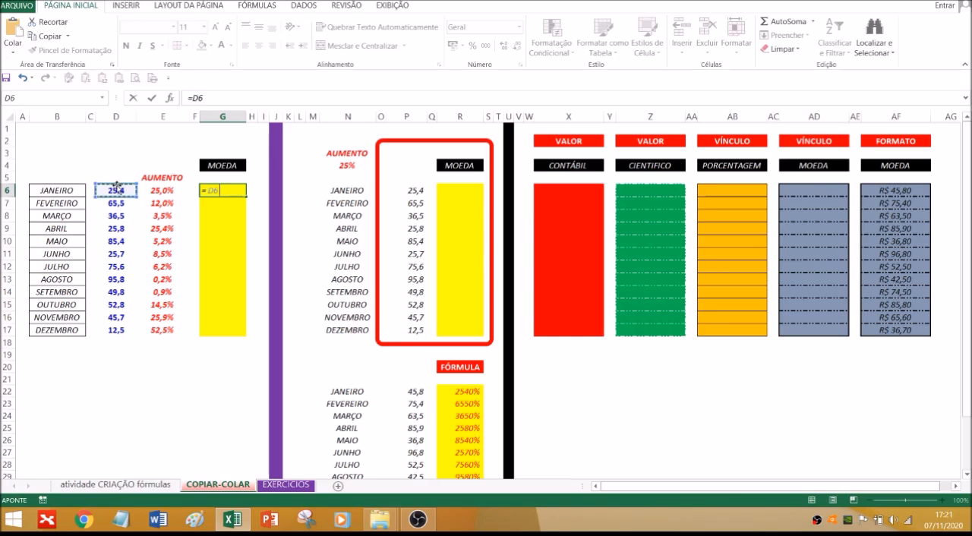
text(*(1+)
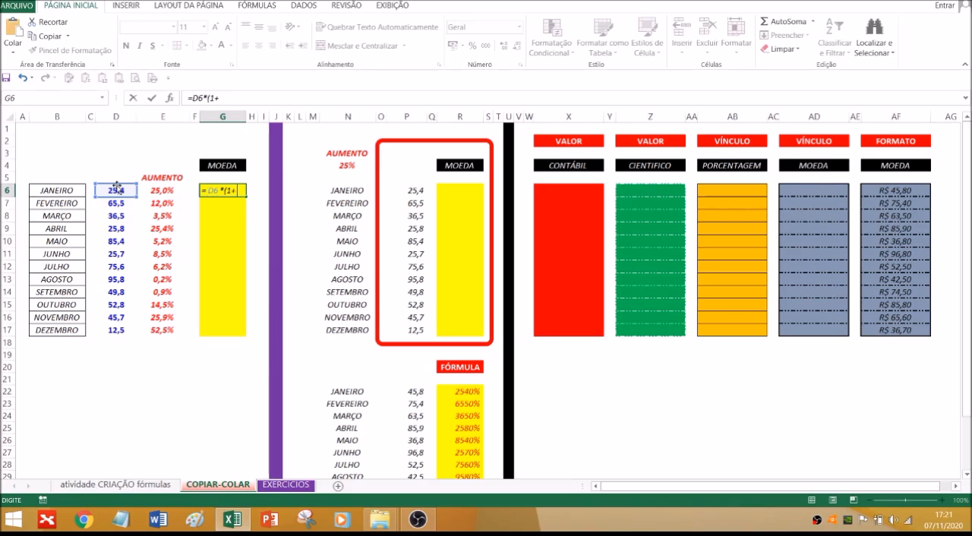
click(164, 191)
text())
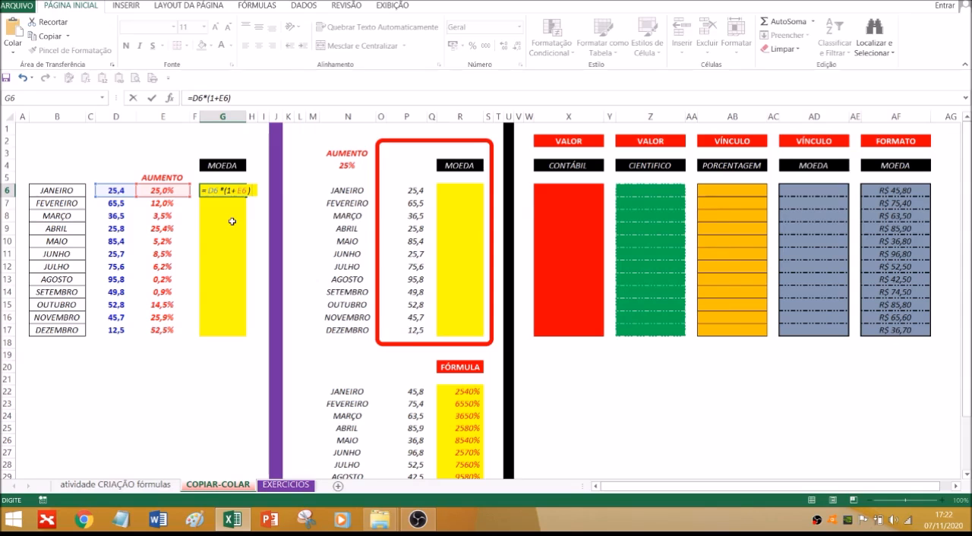
key(Return)
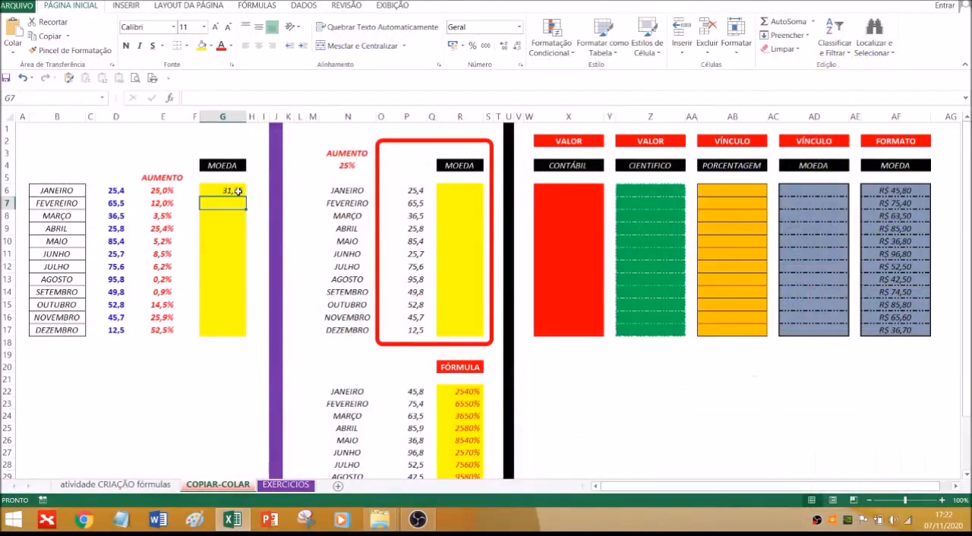
Fill the G6 increase formula down to G8 and check the cell references in the copies in G7 and G8
click(238, 192)
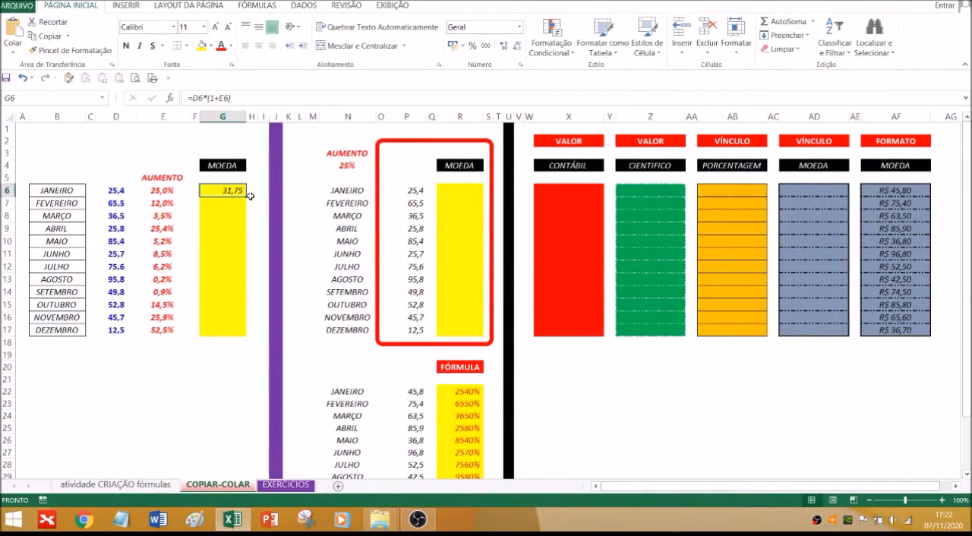
click(238, 95)
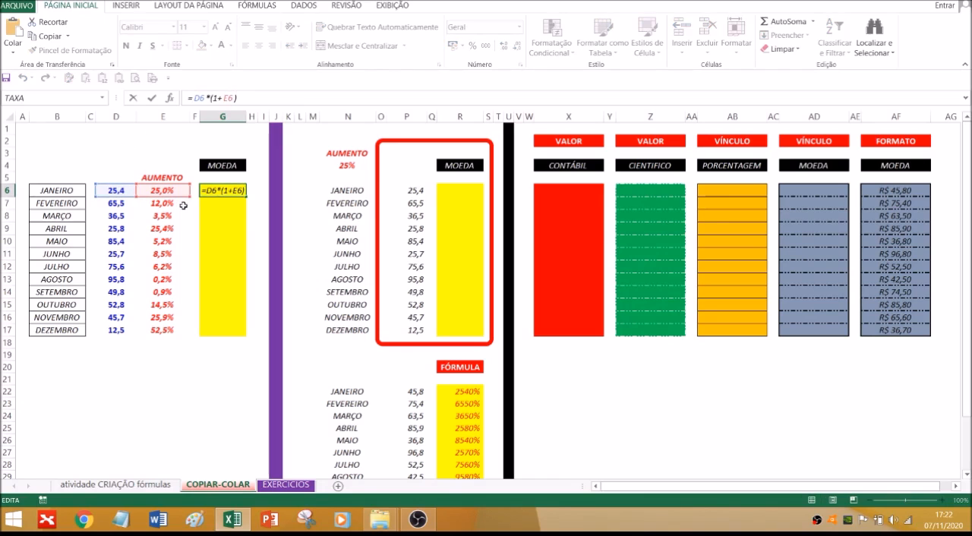
key(Escape)
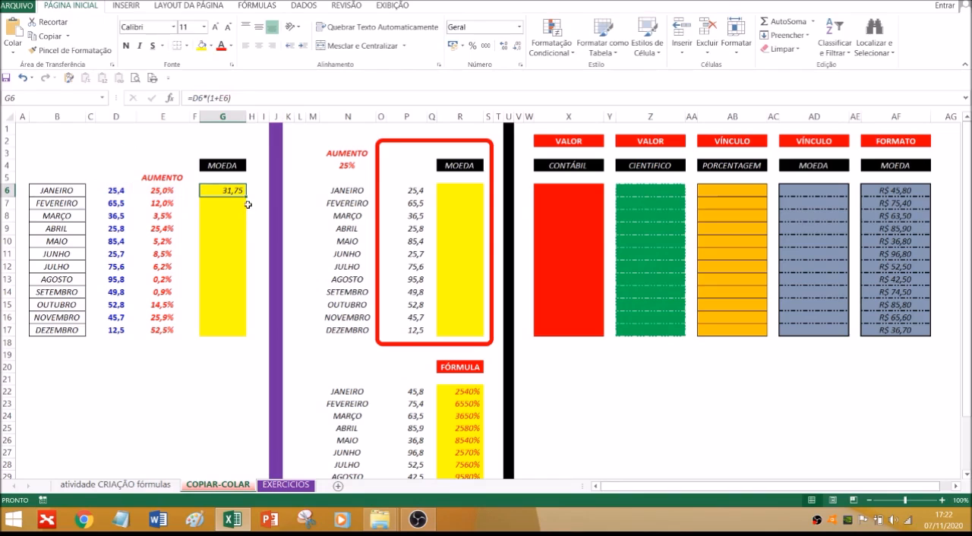
drag(247, 198, 244, 222)
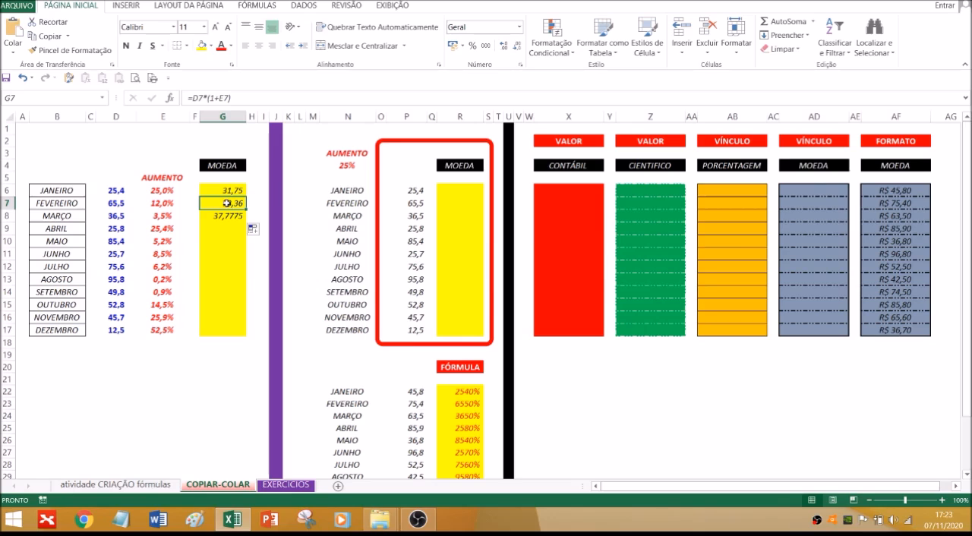
double_click(227, 204)
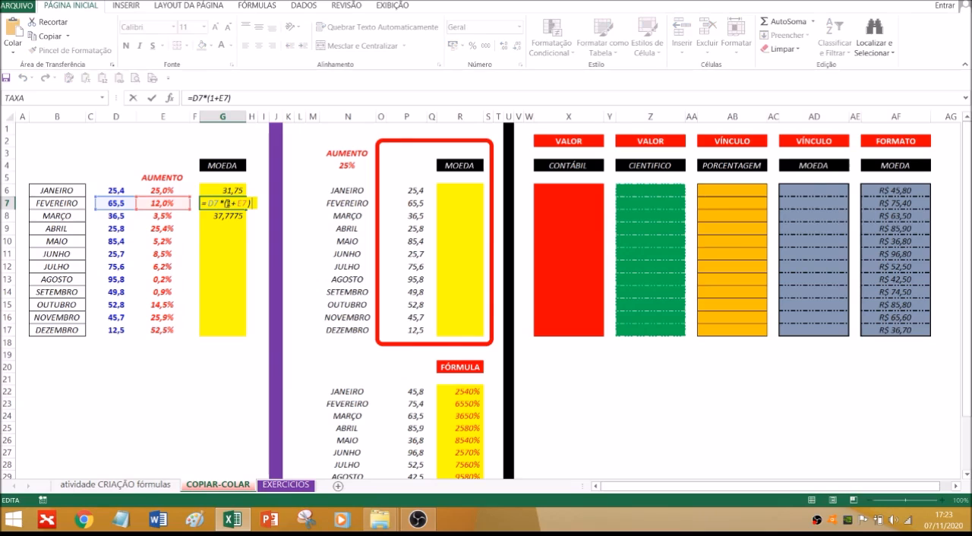
key(Return)
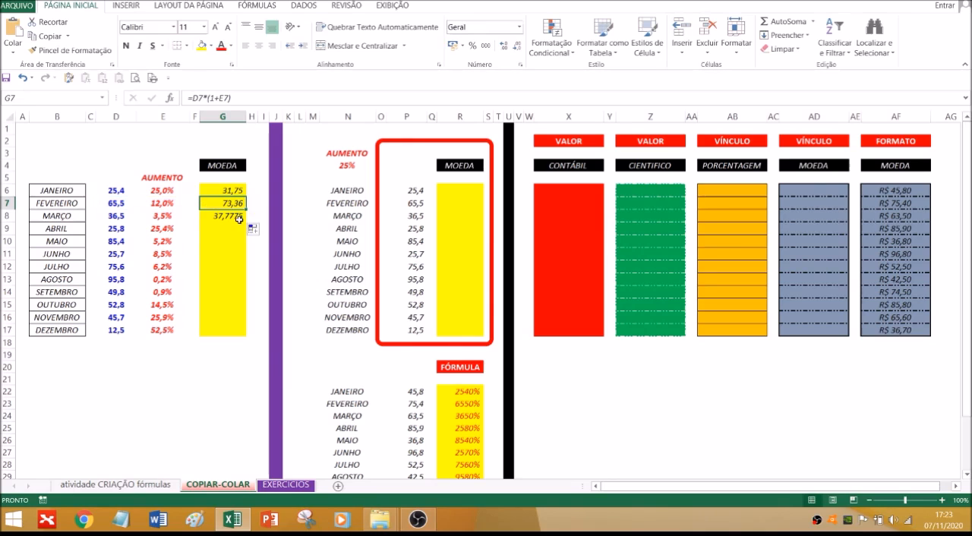
double_click(240, 216)
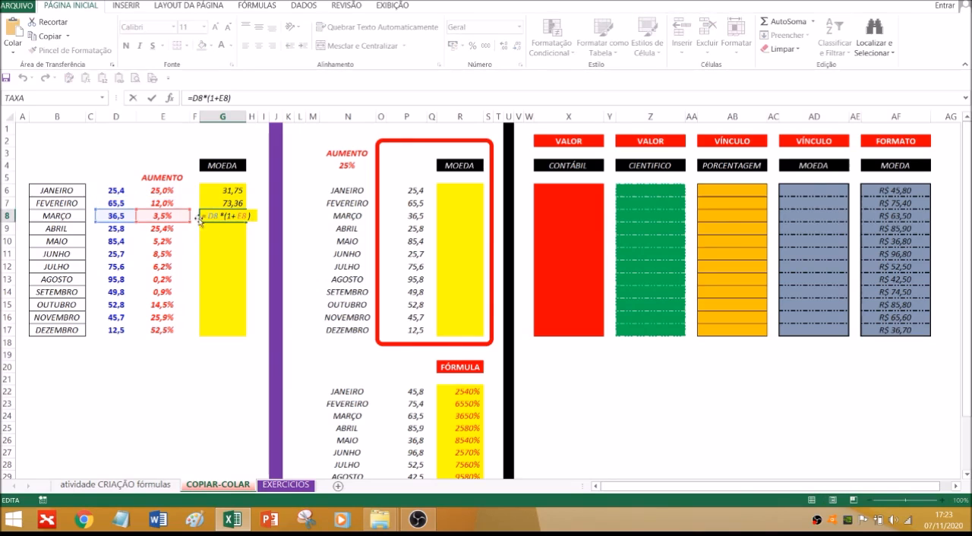
key(ctrl+Return)
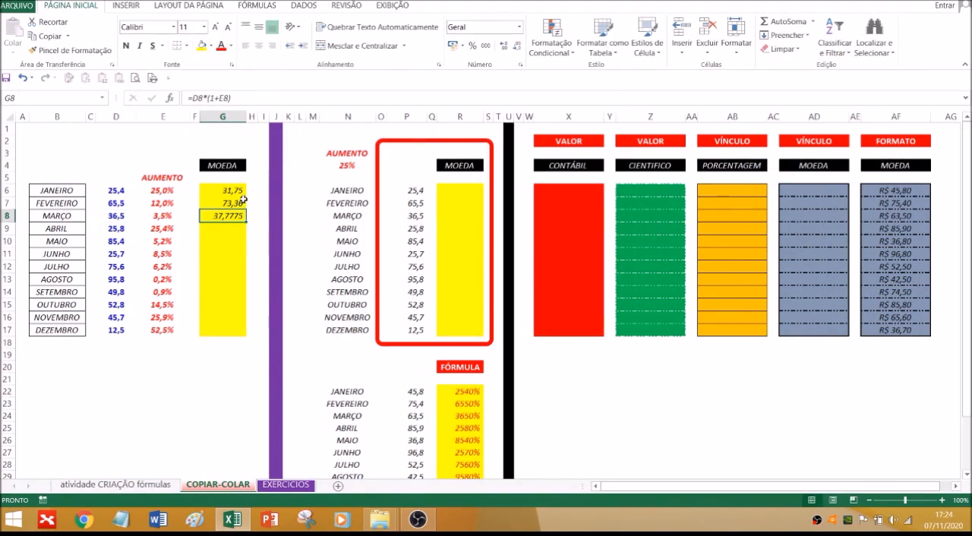
Fill the formula from G8 down to December in G17 and check the cell references in G17
drag(248, 221, 216, 329)
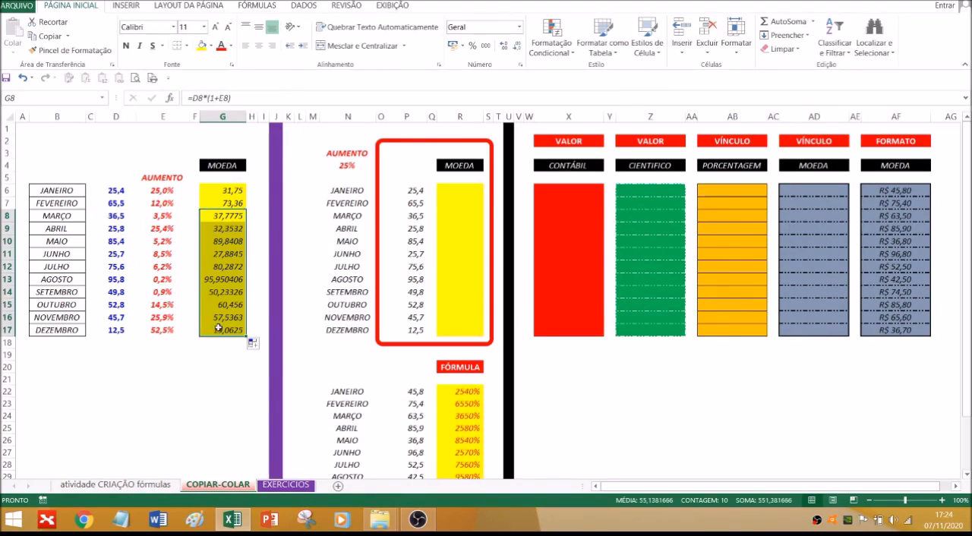
click(218, 328)
double_click(218, 328)
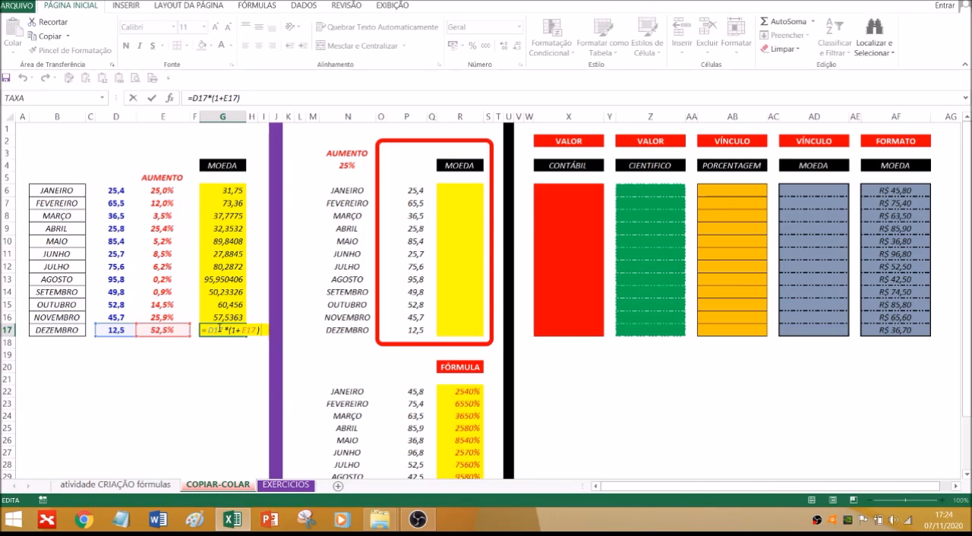
key(Escape)
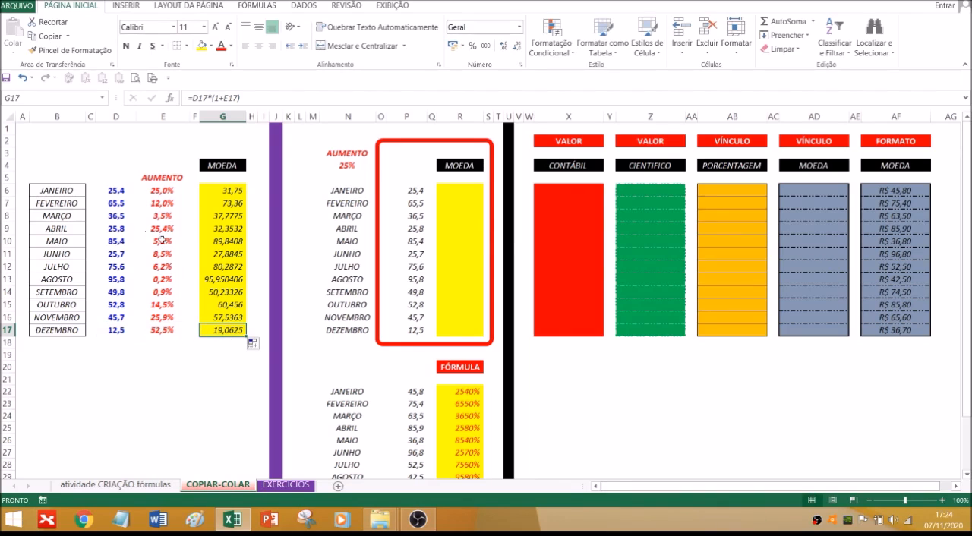
Apply the Número format to the calculated values in G6:G17
drag(230, 190, 230, 330)
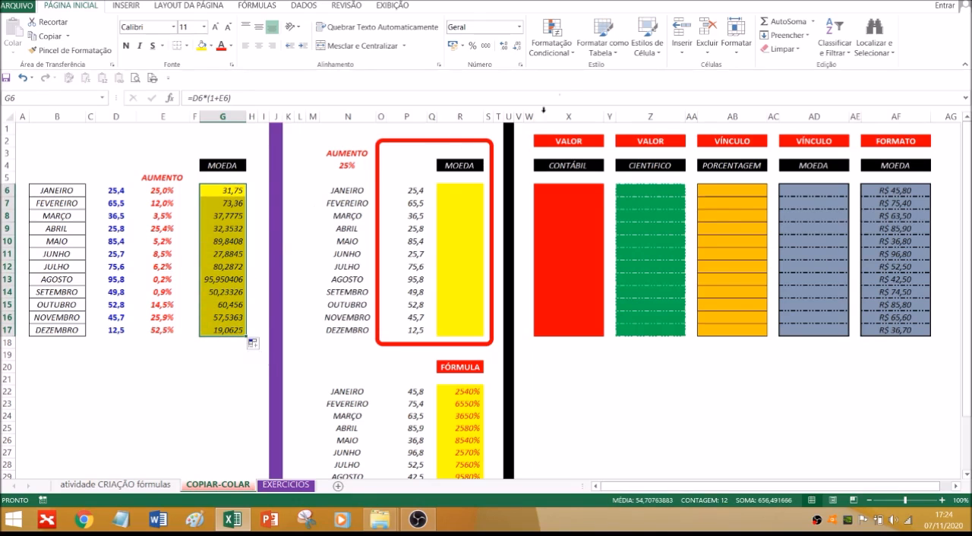
click(520, 27)
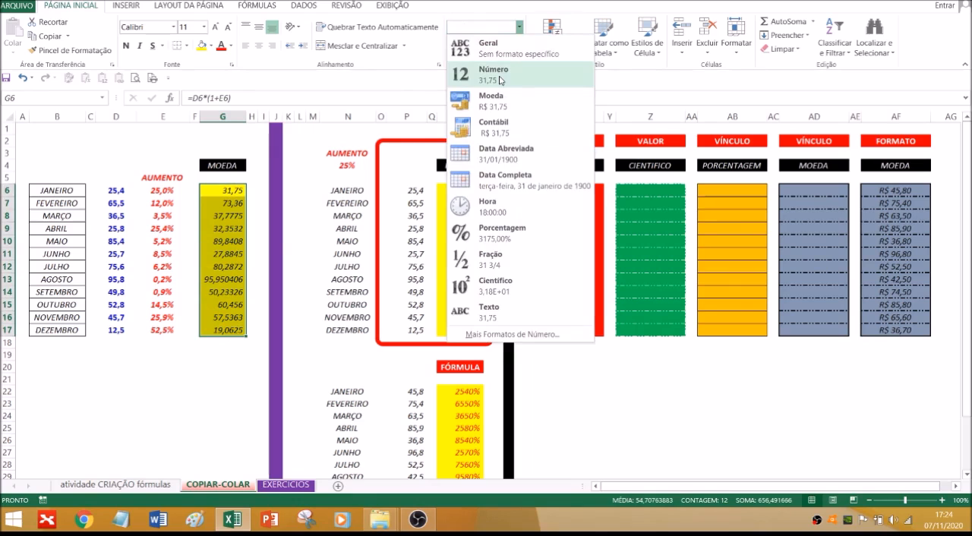
click(499, 80)
click(217, 384)
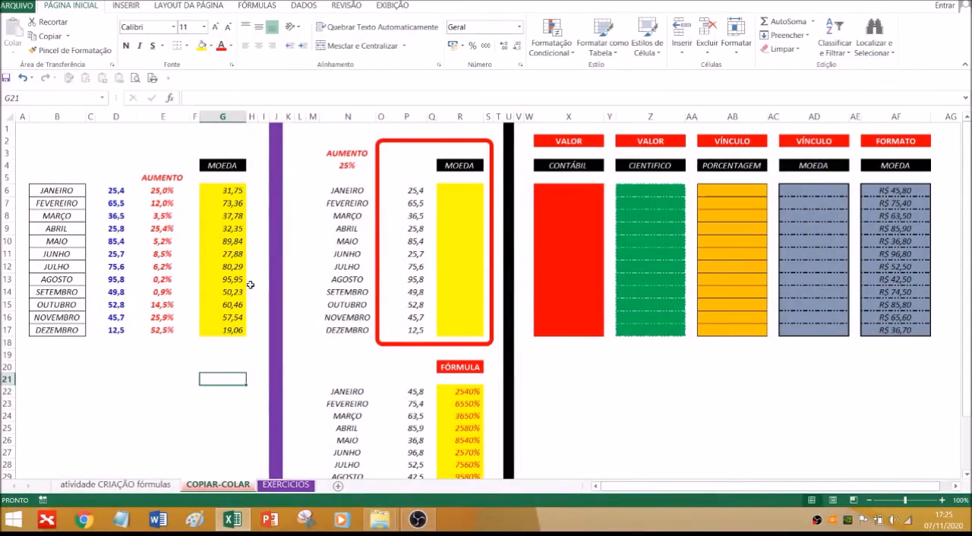
Highlight the 25% AUMENTO rate in cell N4 with a yellow fill
click(459, 192)
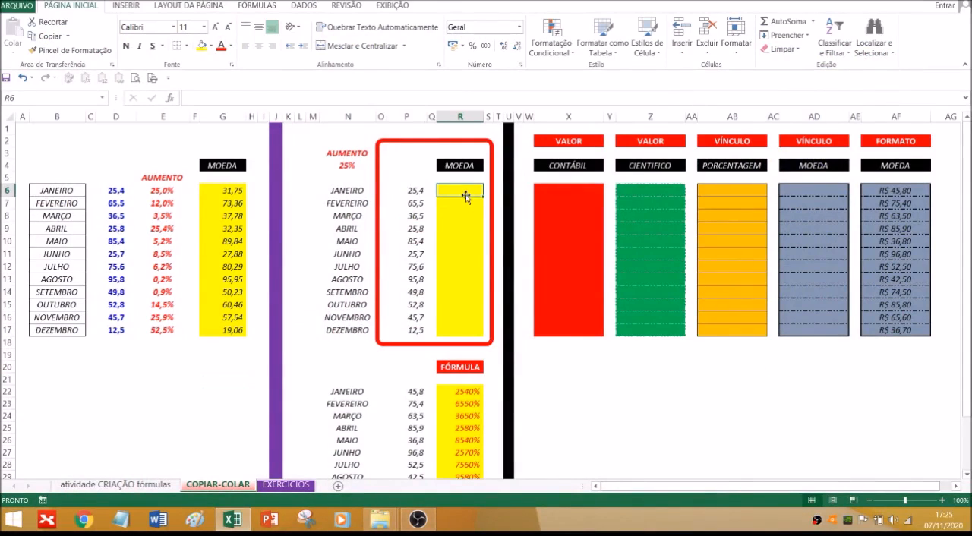
click(340, 164)
click(201, 45)
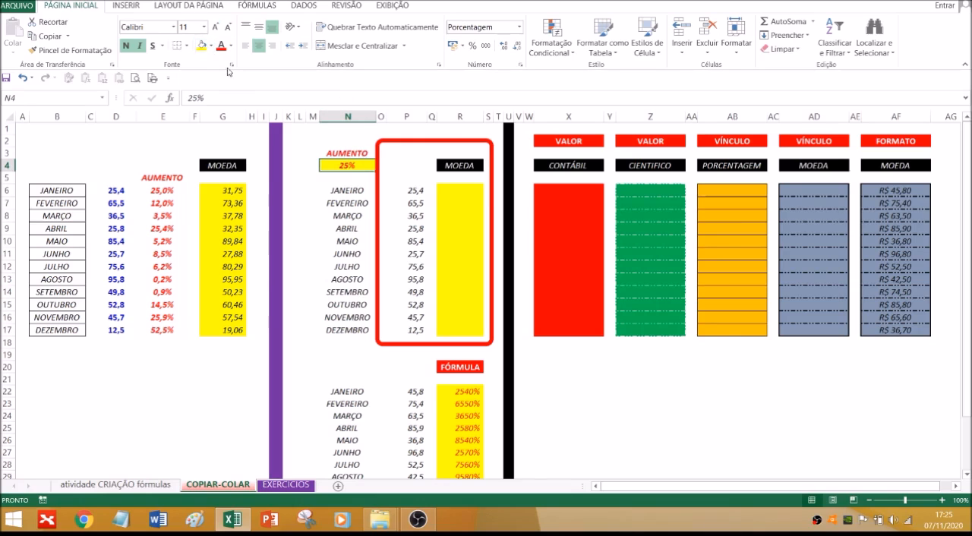
click(237, 367)
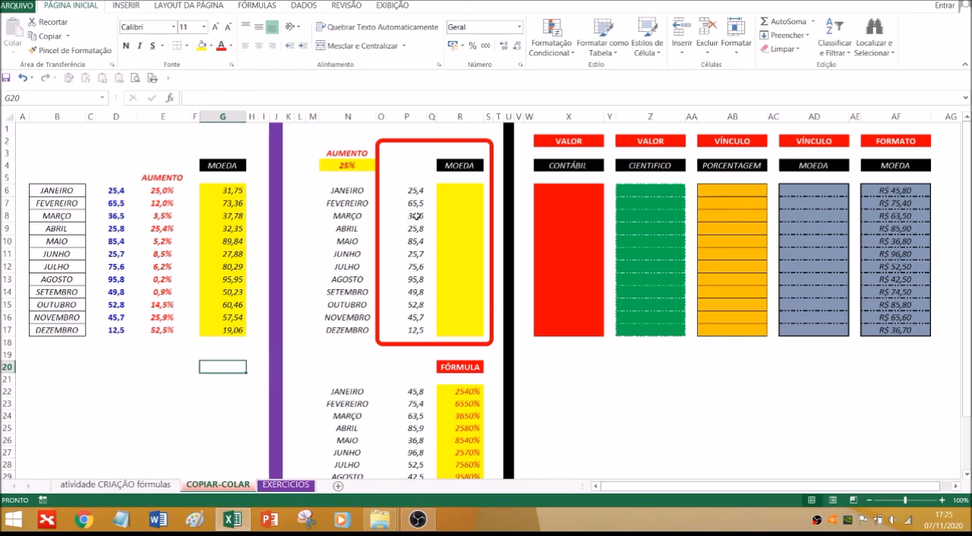
Enter the formula =P6*(1+N4) in R6 to apply the single increase rate to January's value
click(446, 190)
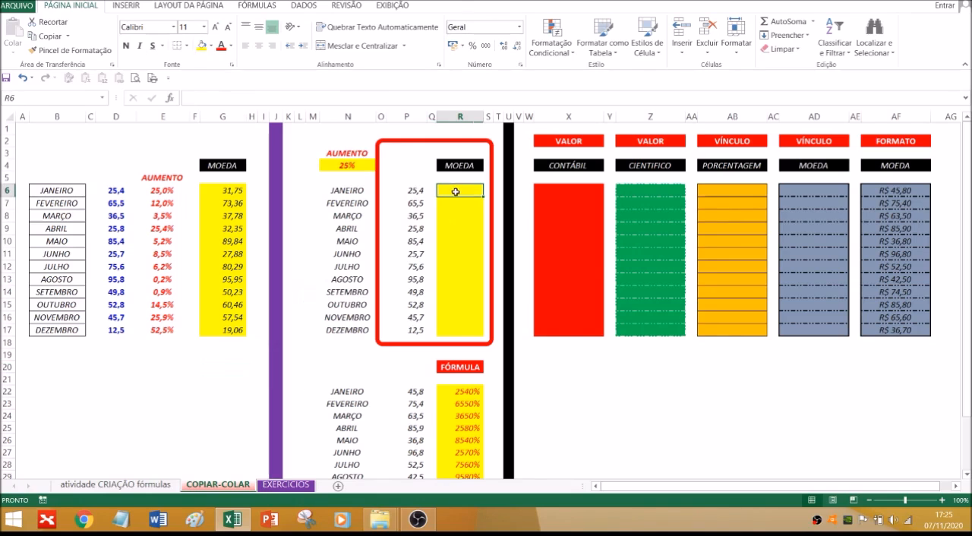
text(=)
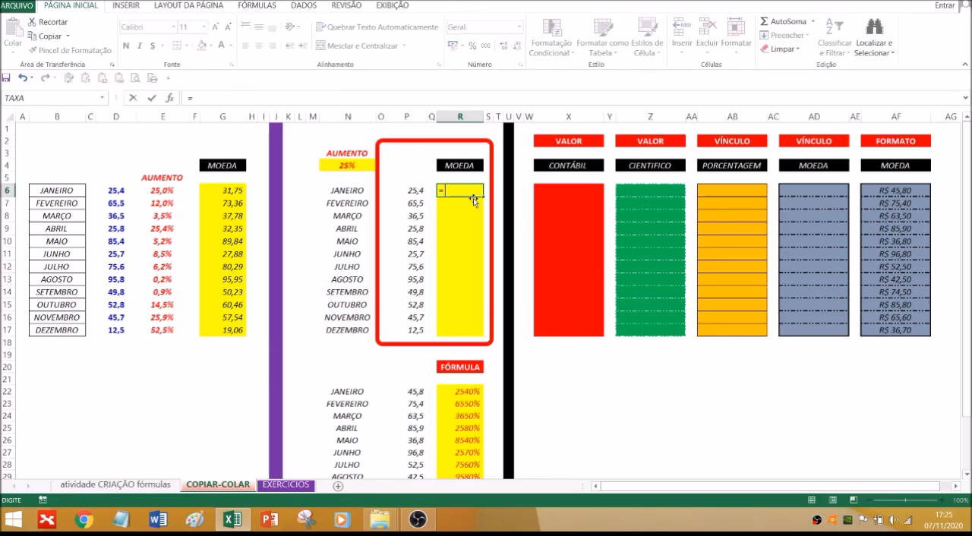
click(411, 189)
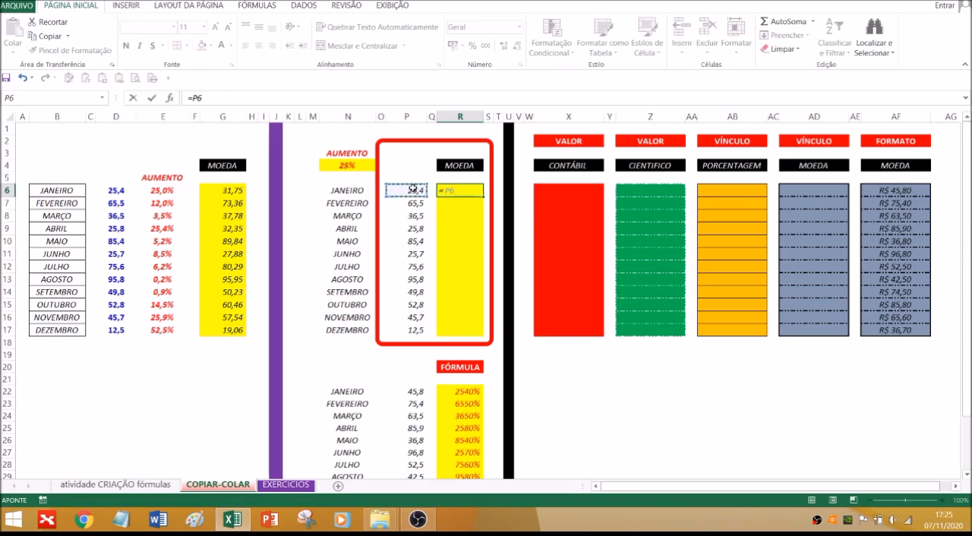
text(*)
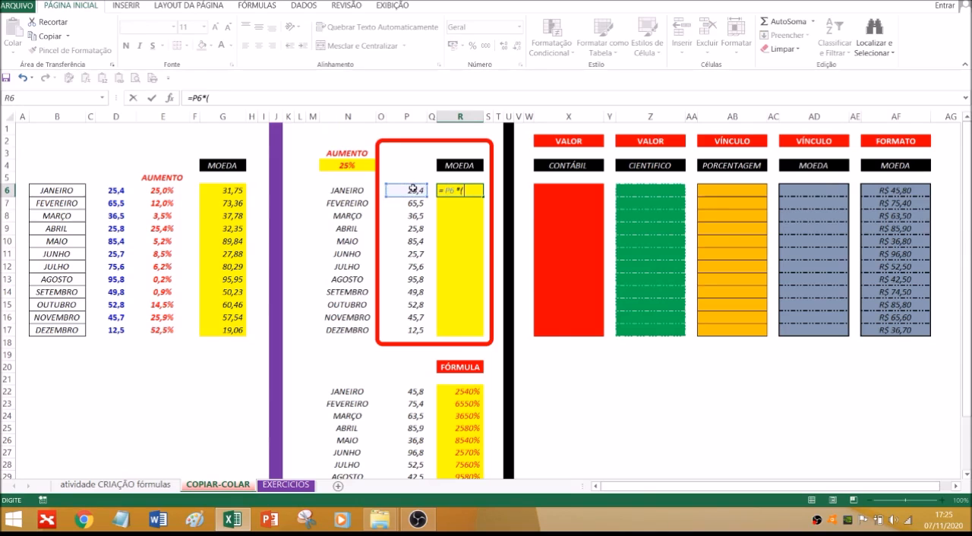
text((1+)
click(344, 164)
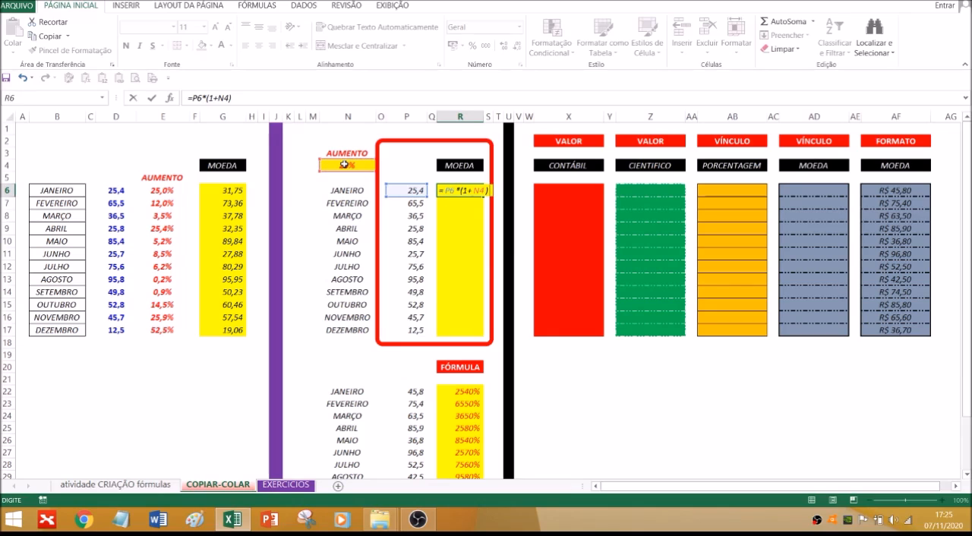
key(Return)
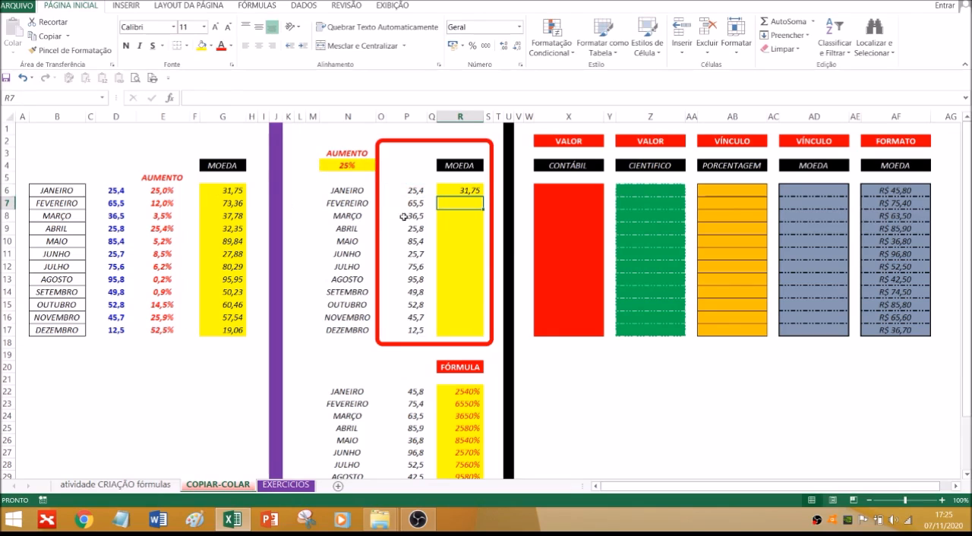
Fill the R6 formula down to R11 and check the cell references in the copies in R7 and R11
click(462, 190)
drag(484, 197, 484, 260)
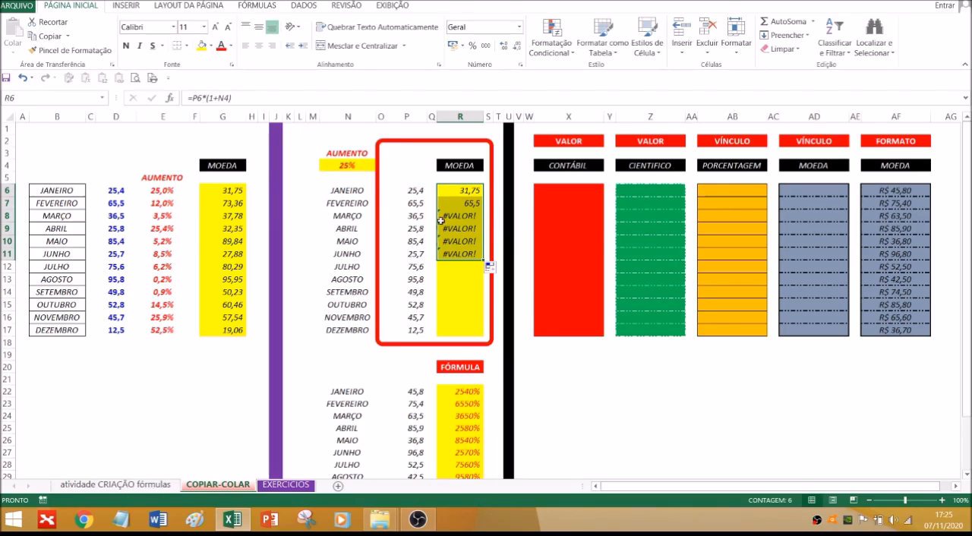
click(464, 205)
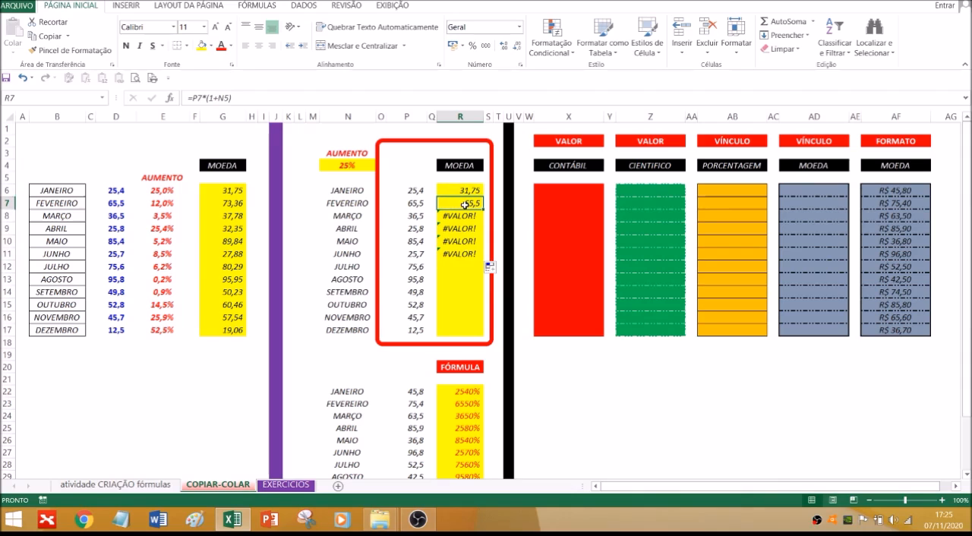
double_click(464, 205)
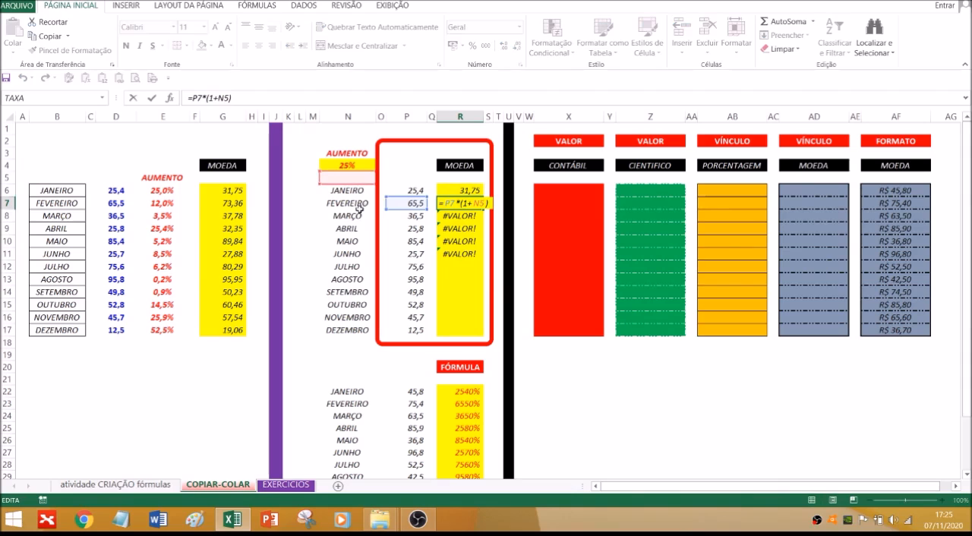
double_click(470, 252)
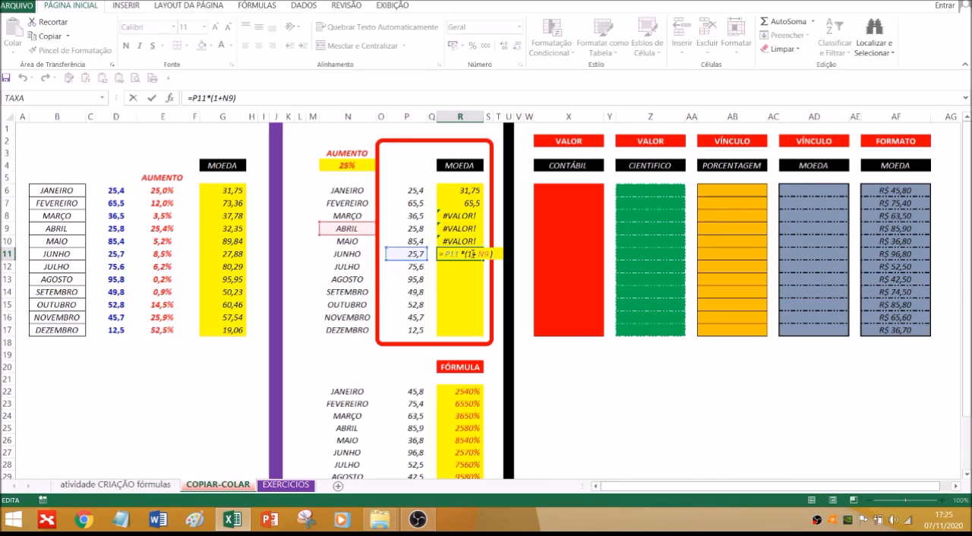
key(ctrl+Return)
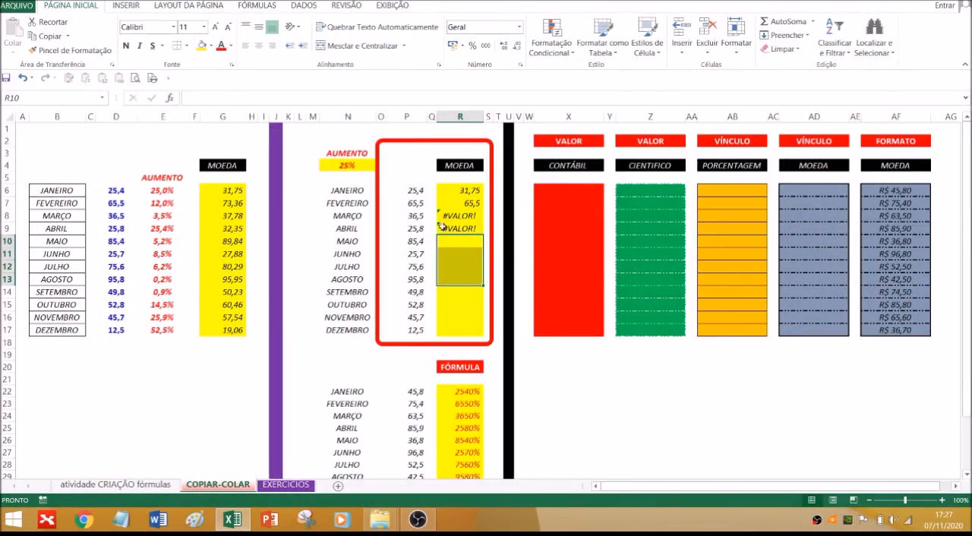
Make the rate reference in January's R6 formula absolute so that it reads =P6*(1+$N$4)
click(457, 216)
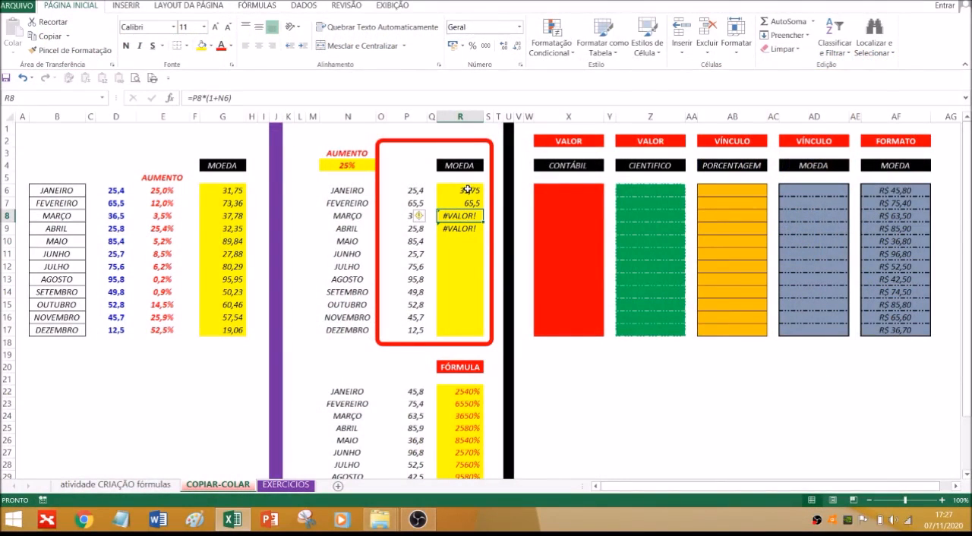
click(468, 189)
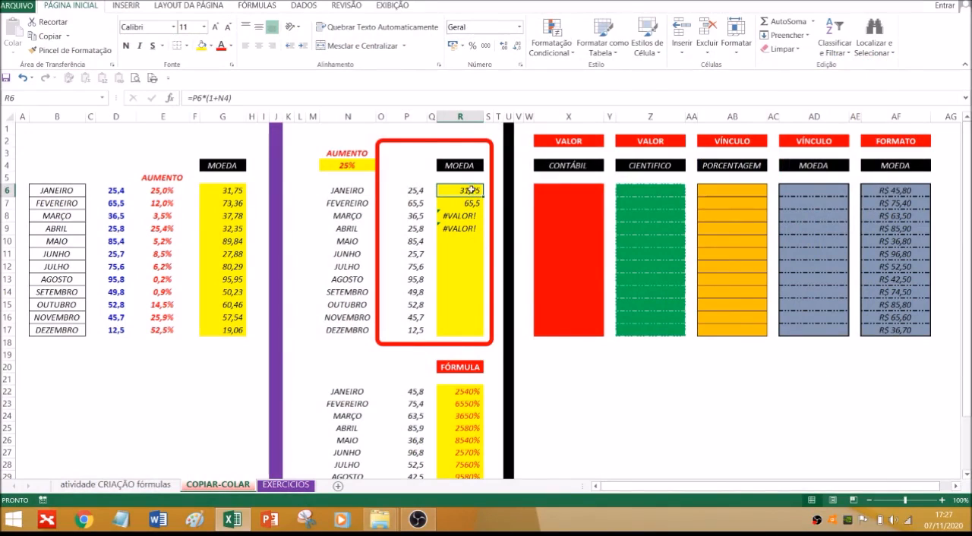
click(225, 97)
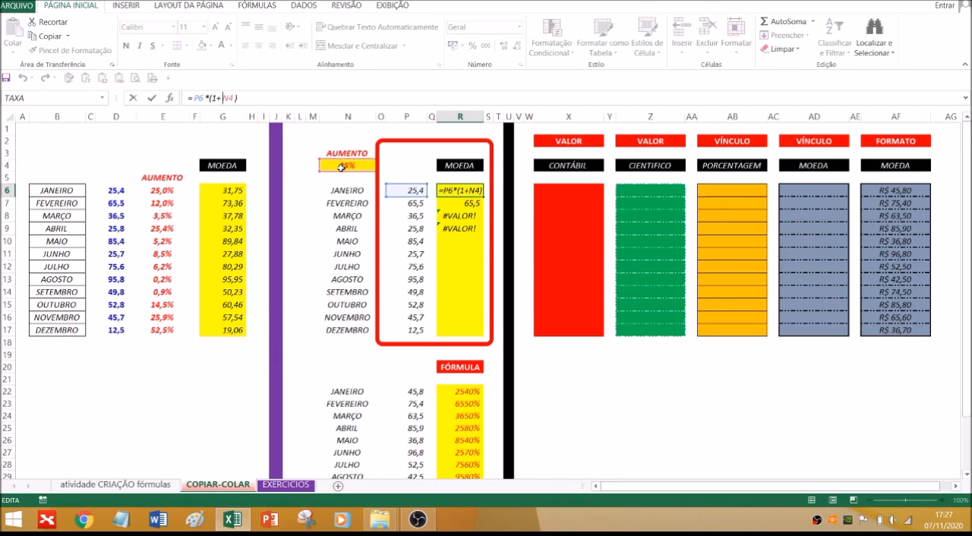
key(F4)
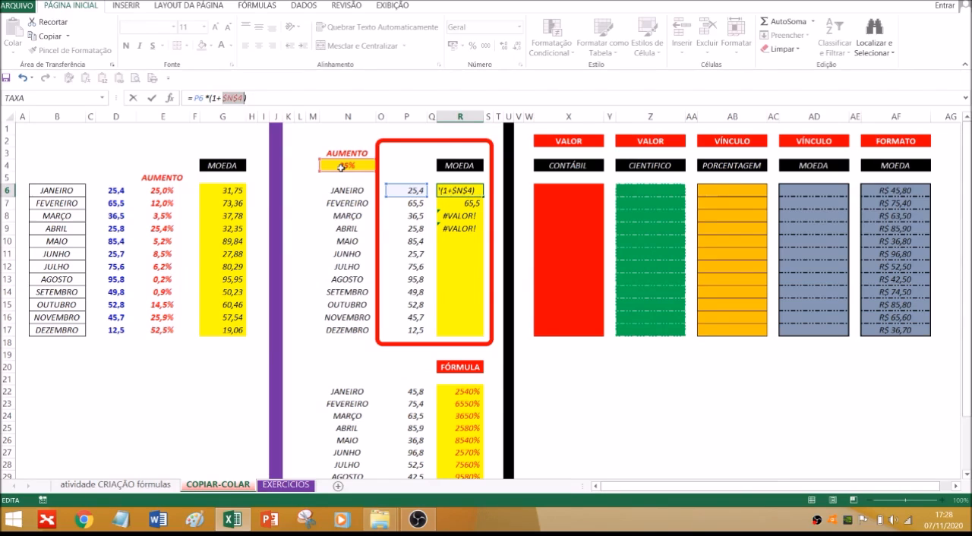
key(F4)
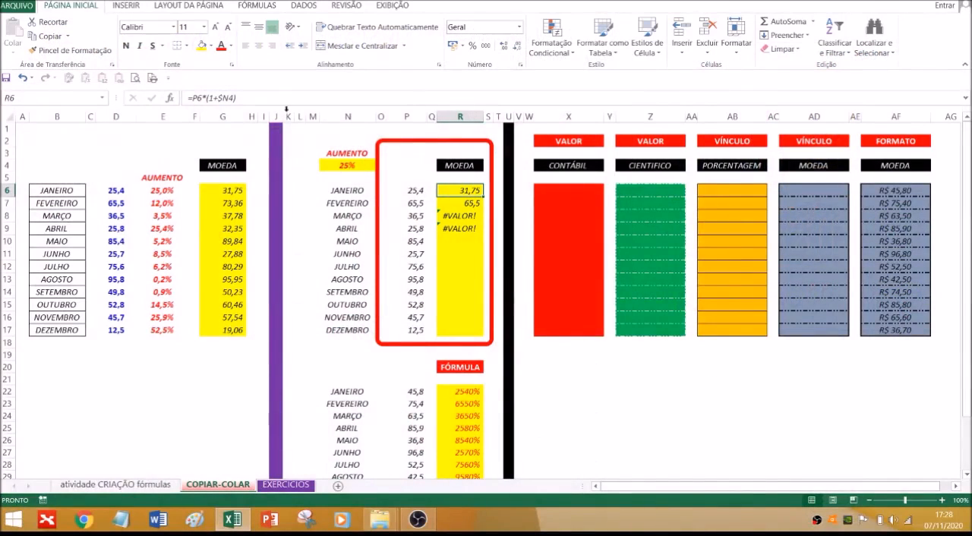
click(229, 98)
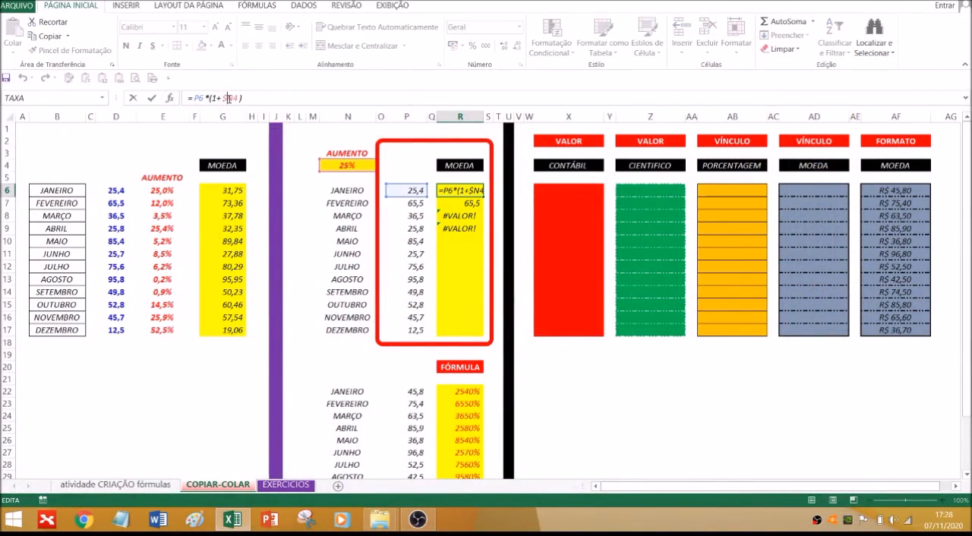
double_click(229, 99)
key(F4)
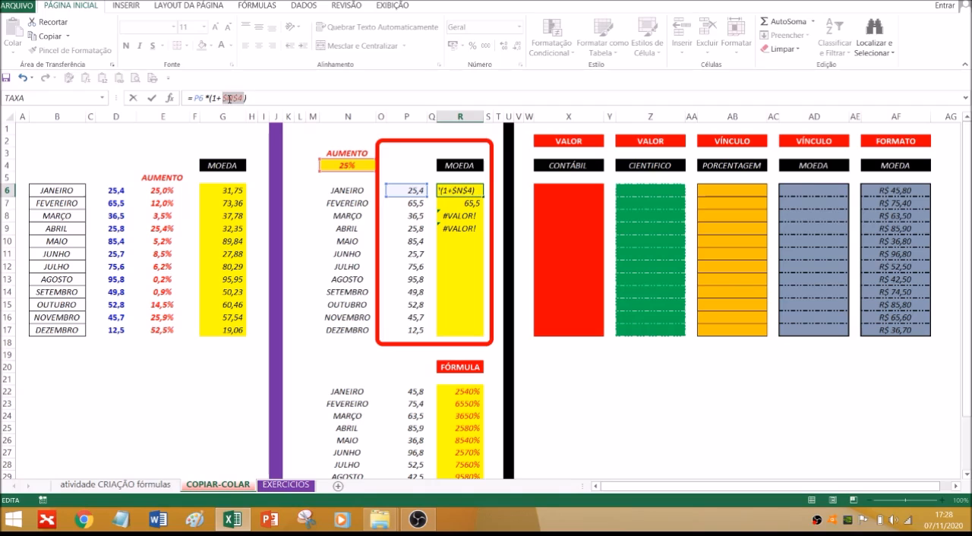
key(Return)
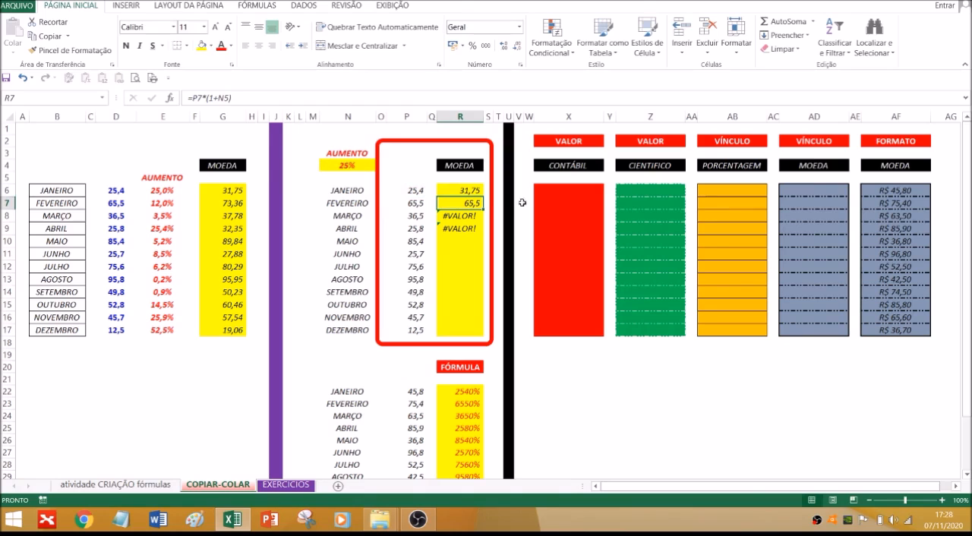
Fill the R6 formula down through December in R17 and check the cell references in R17
click(478, 191)
drag(482, 197, 479, 333)
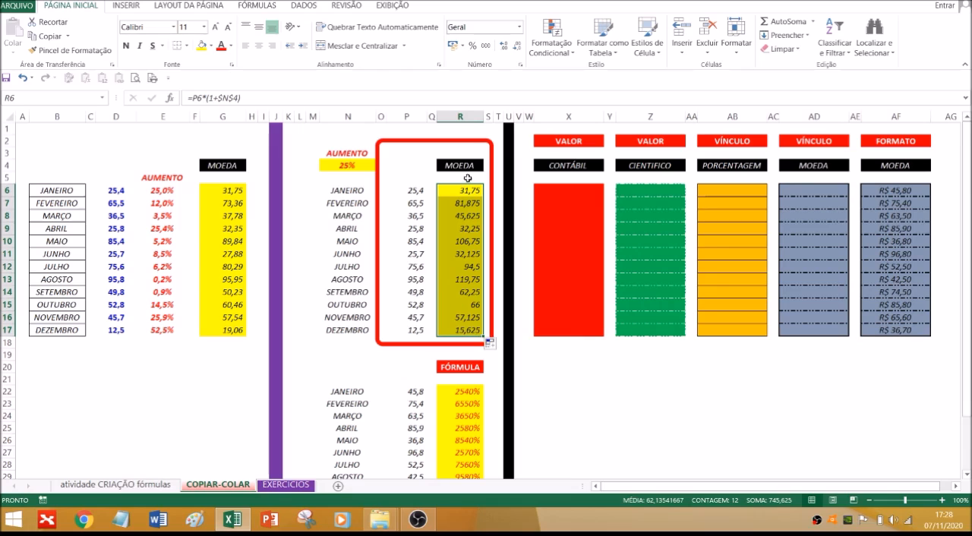
click(463, 330)
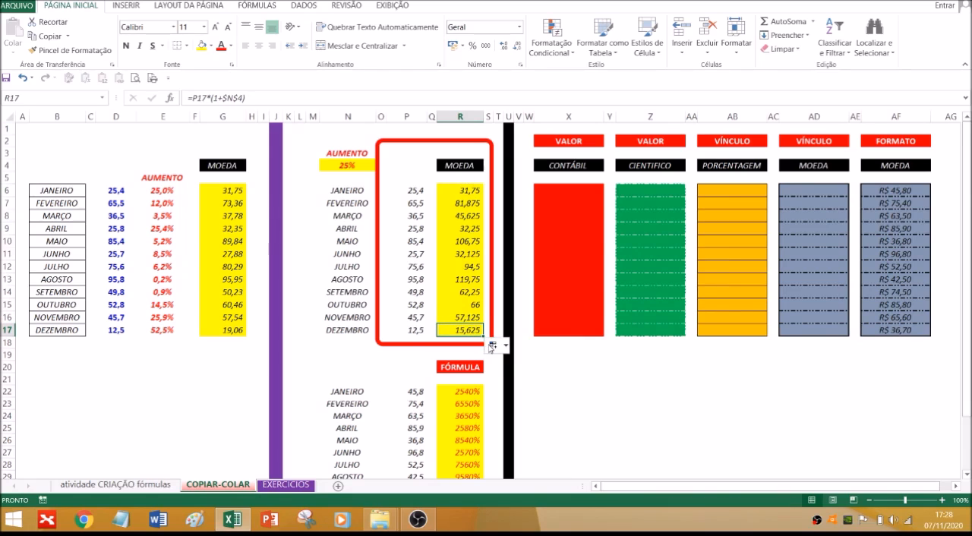
key(F2)
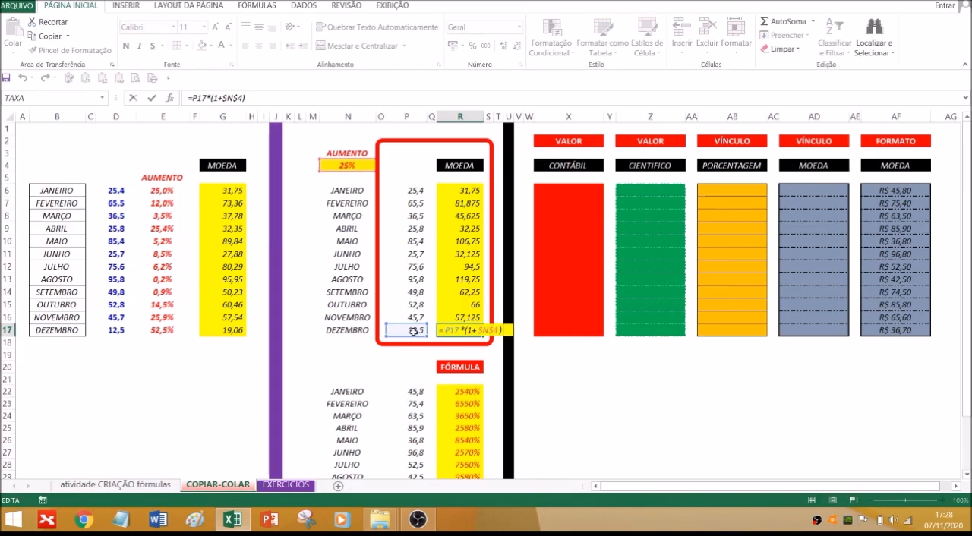
key(ctrl+Return)
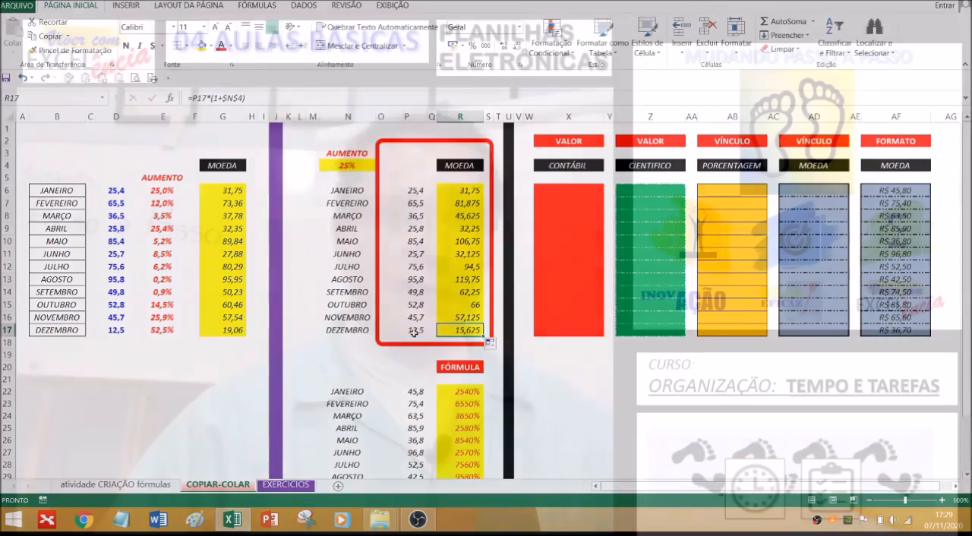
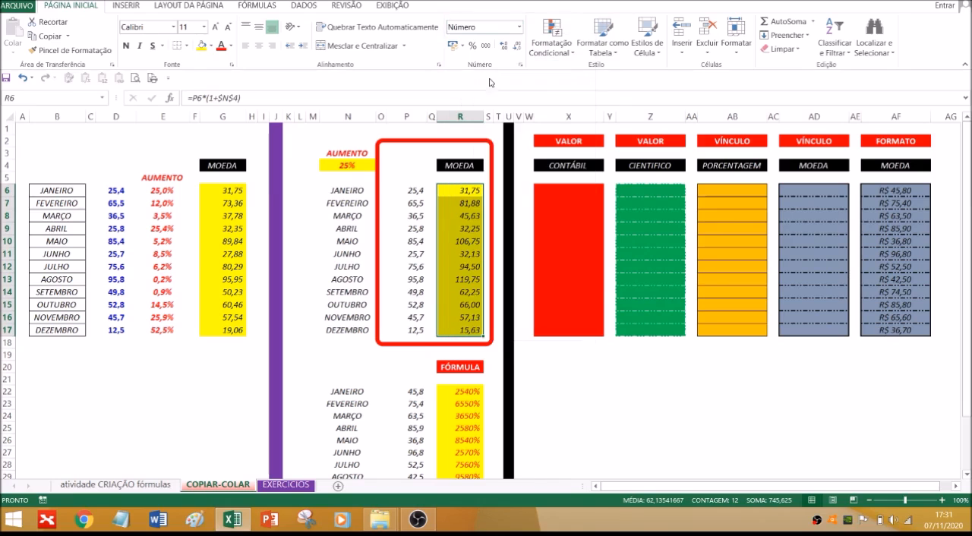
click(558, 375)
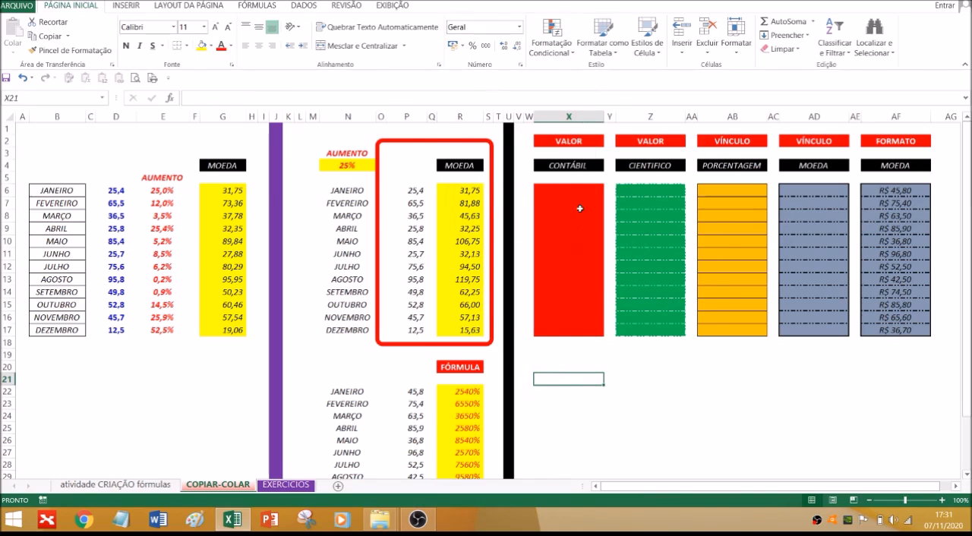
drag(462, 192, 457, 328)
key(ctrl+c)
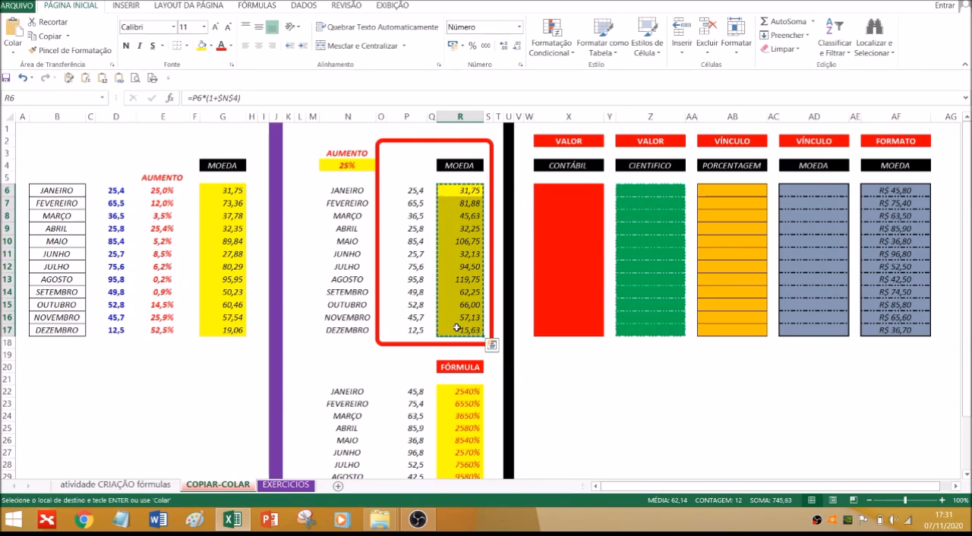
click(576, 193)
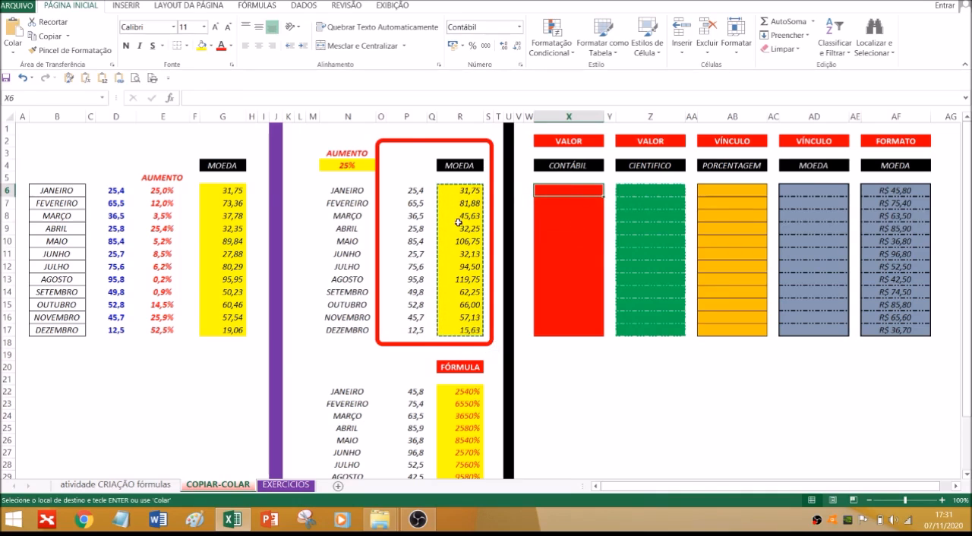
key(Escape)
Enter the sample values 25, 25 and 63 in X6:X8 of the CONTÁBIL column to try its accounting format
drag(584, 189, 584, 228)
click(585, 189)
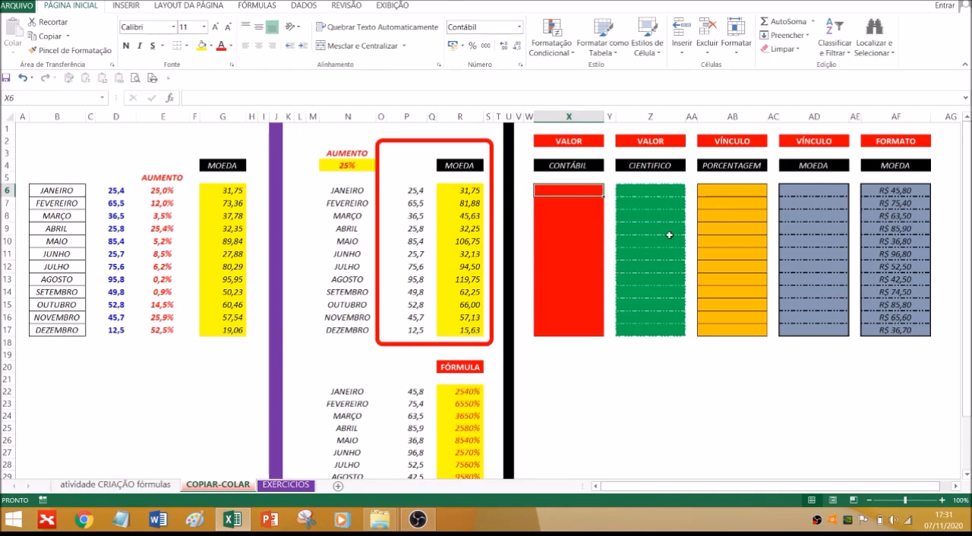
text(25)
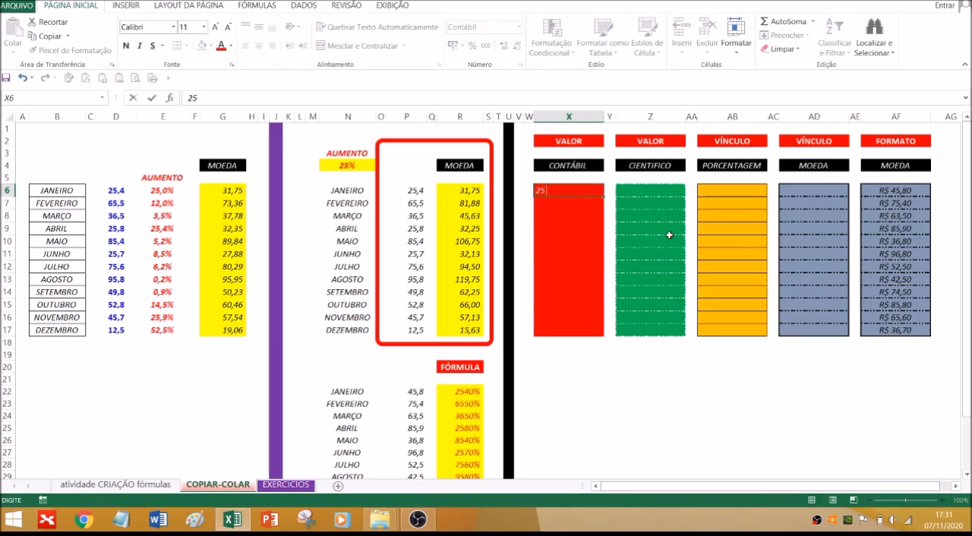
key(Return)
text(25)
key(Return)
text(63)
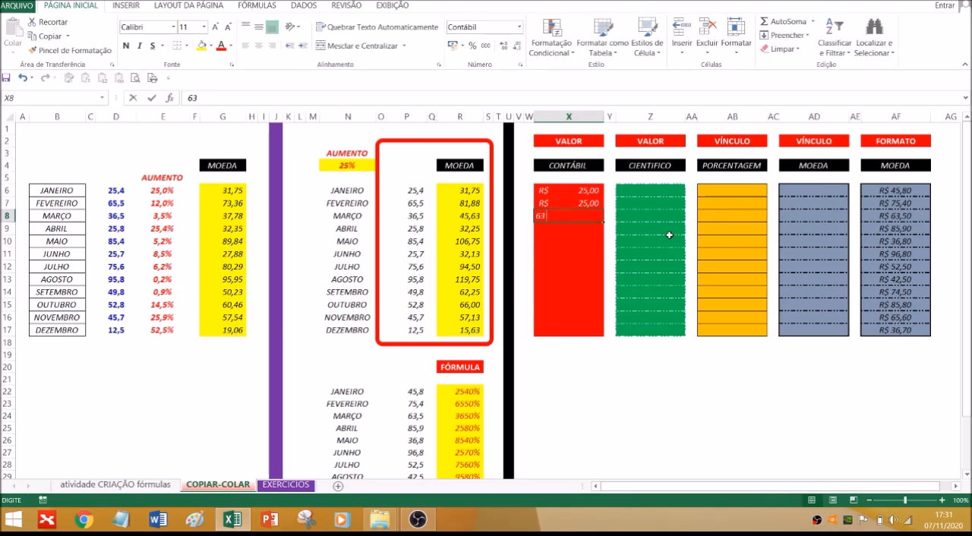
key(Return)
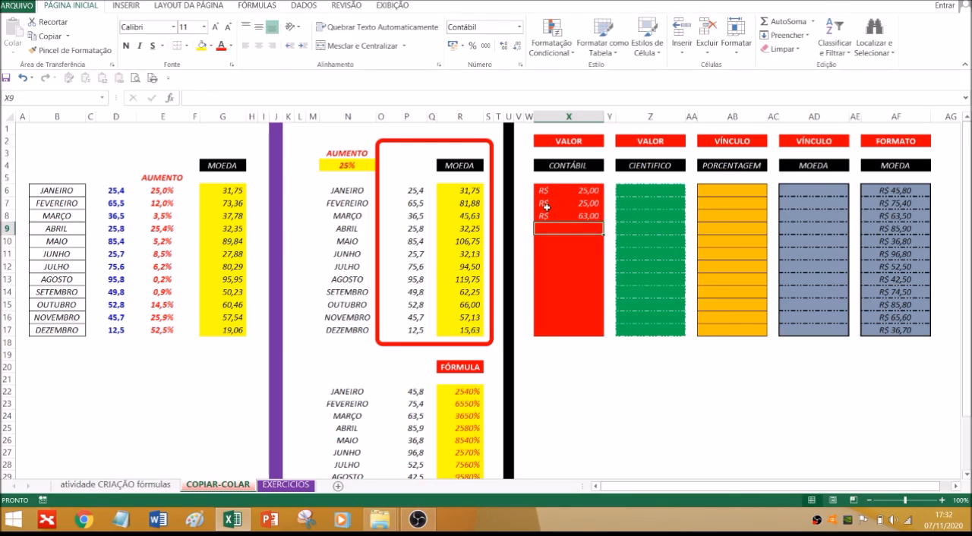
Enter the sample values 254,3652, 2587 and 254 in Z6:Z8 to try the CIENTIFICO column's format
click(653, 190)
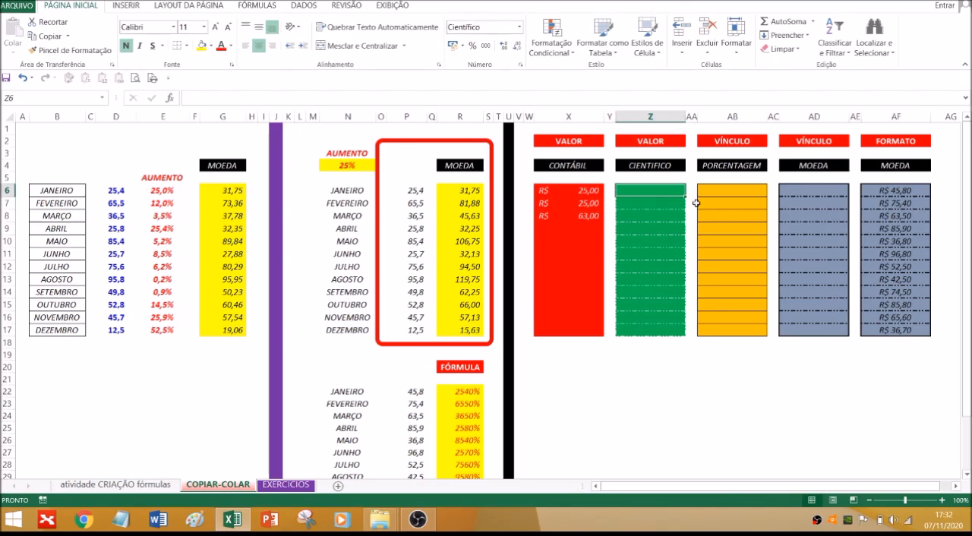
text(254,3652)
key(Return)
text(2587)
key(Return)
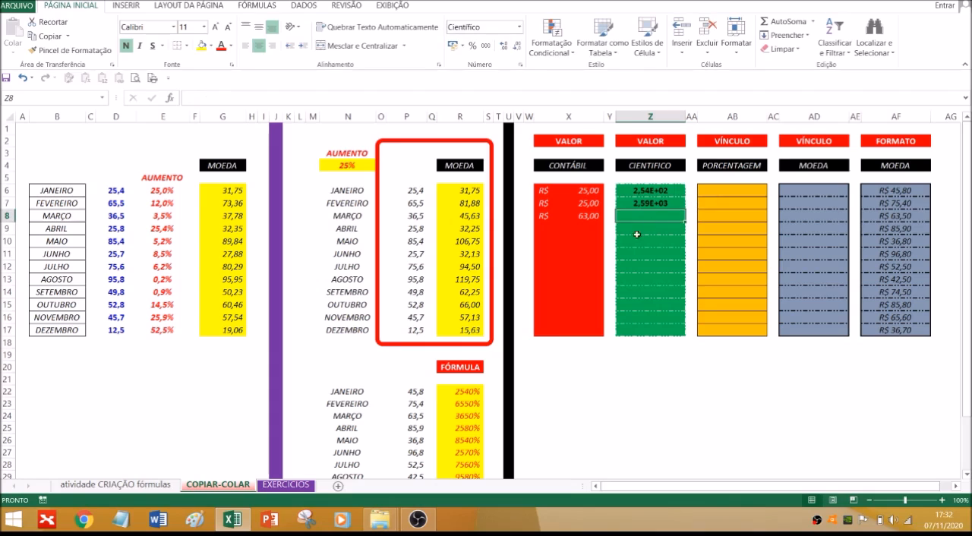
text(254)
Enter the sample percentages 25%, 63%, 58% and 25% in AB6:AB9 of the PORCENTAGEM column
click(732, 191)
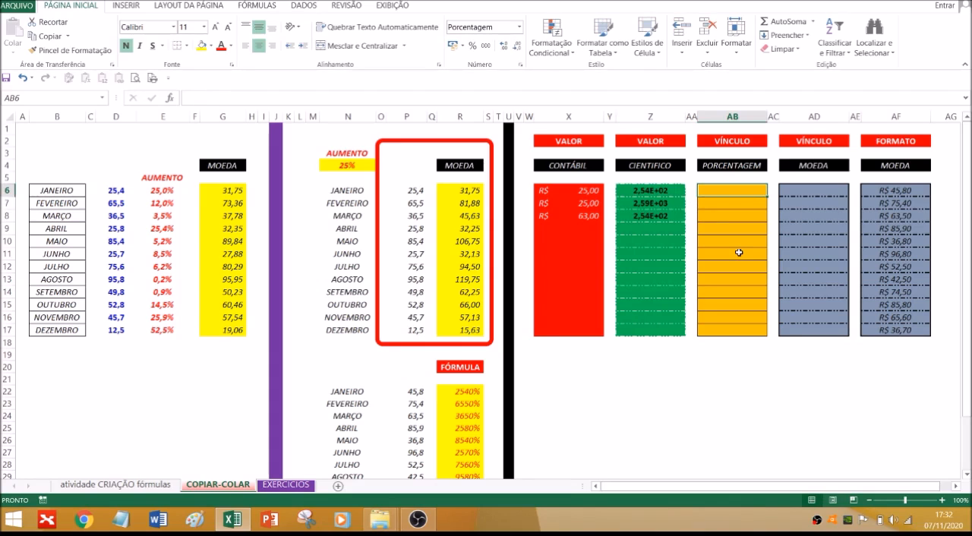
text(25)
key(Return)
text(63)
key(Return)
text(58)
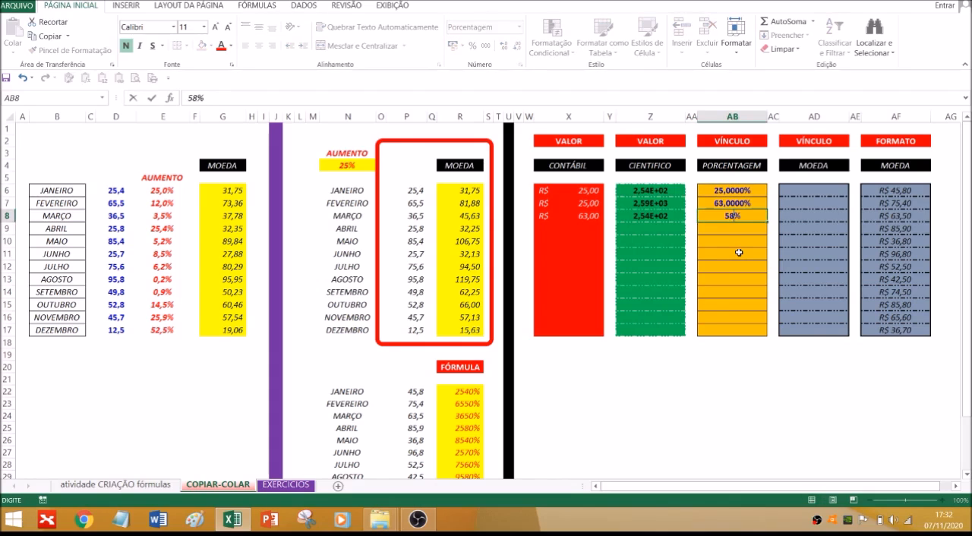
key(Return)
text(25)
key(Return)
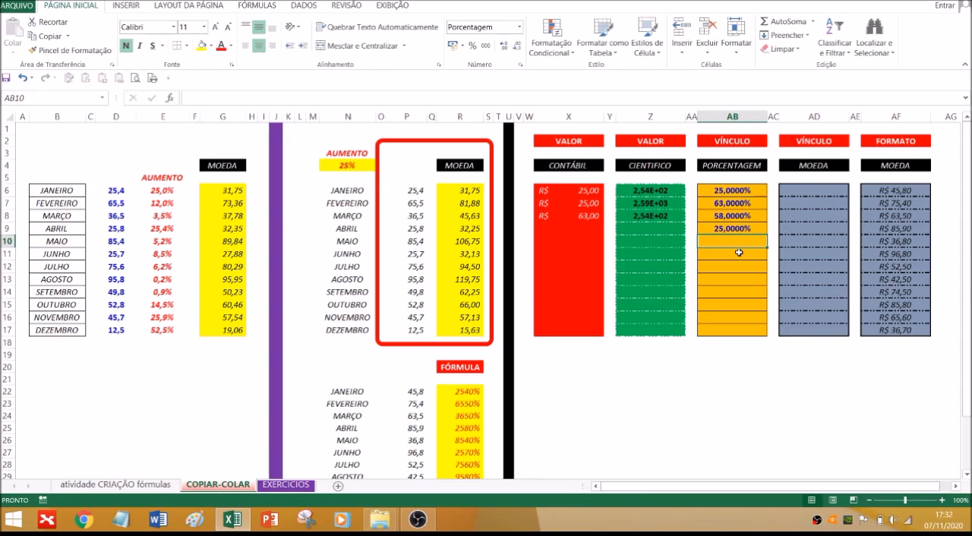
Enter the sample values 254, 365 and 25 in AD6:AD8 of the VÍNCULO MOEDA column
click(811, 191)
text(254)
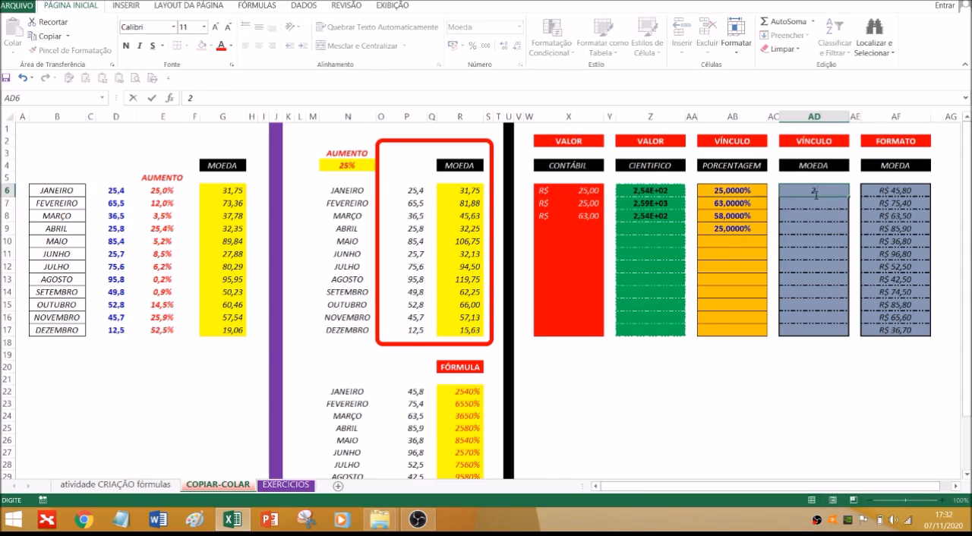
key(Return)
text(365)
key(Return)
text(25)
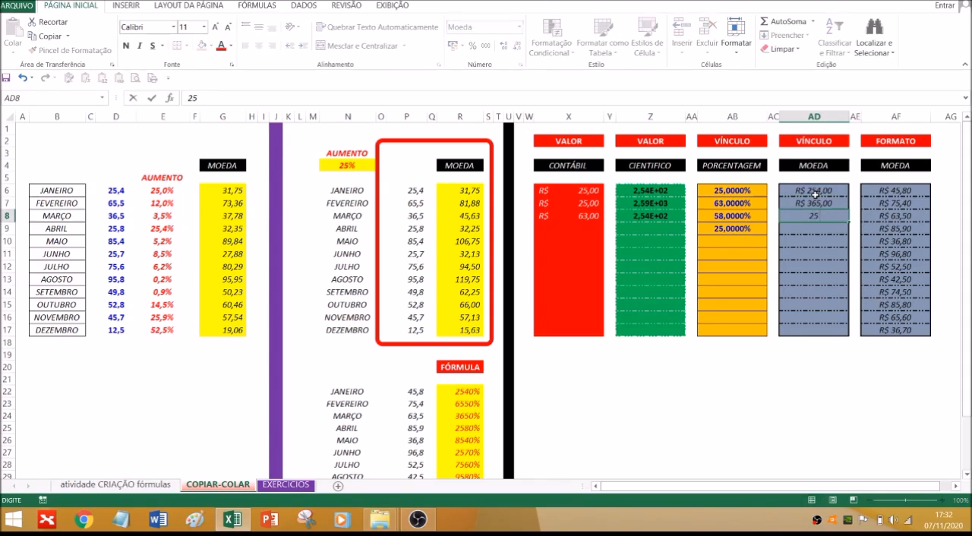
key(Return)
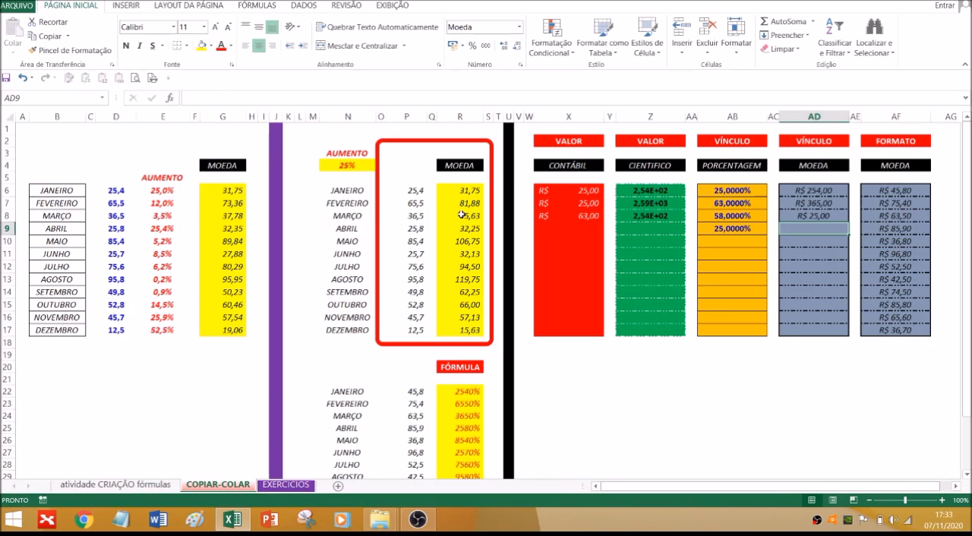
drag(456, 190, 460, 242)
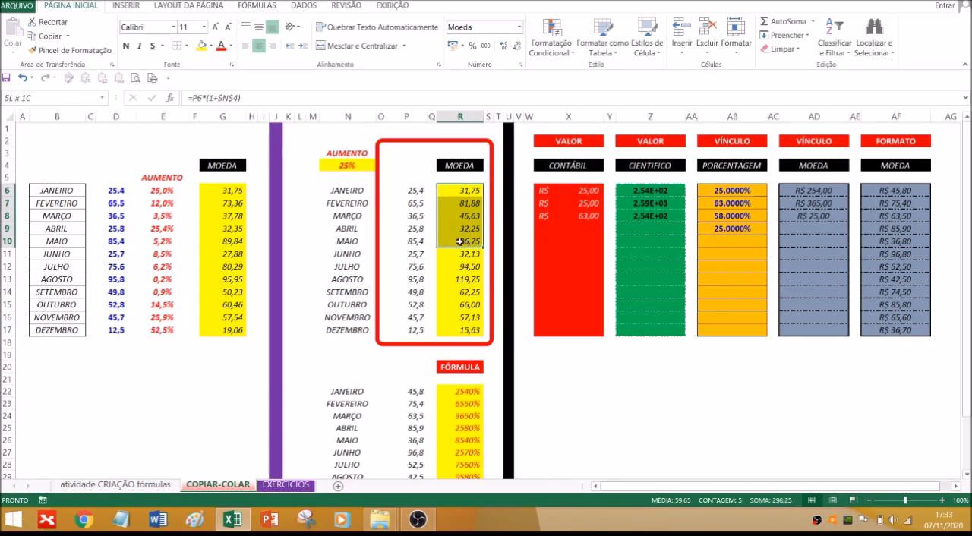
drag(896, 191, 912, 254)
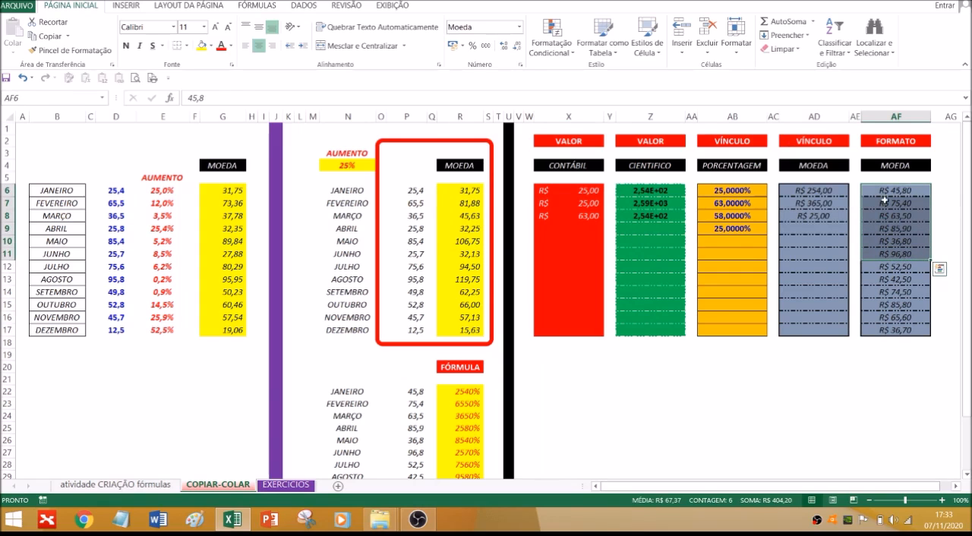
click(825, 388)
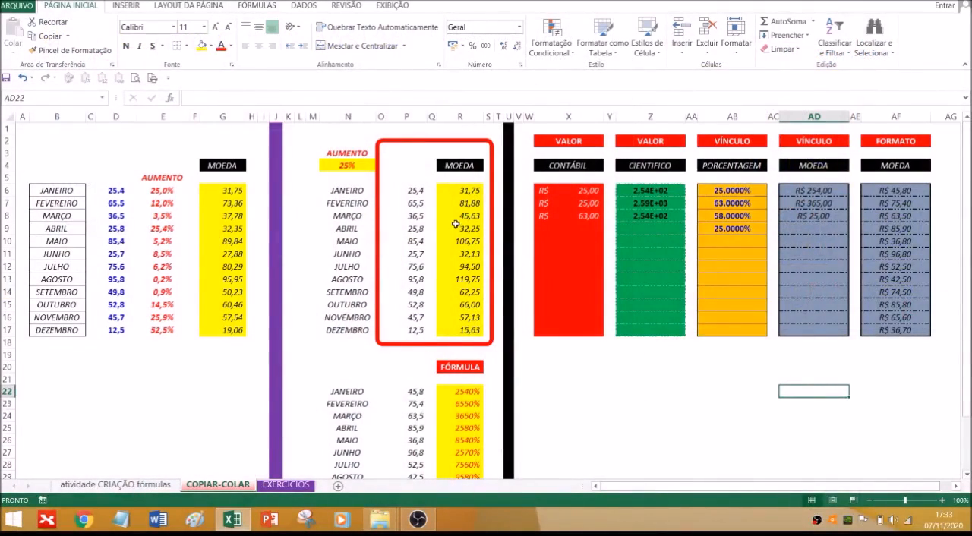
Copy the increased amounts in R6:R17 and paste them as values only into the CONTÁBIL column from X6
drag(469, 185, 453, 324)
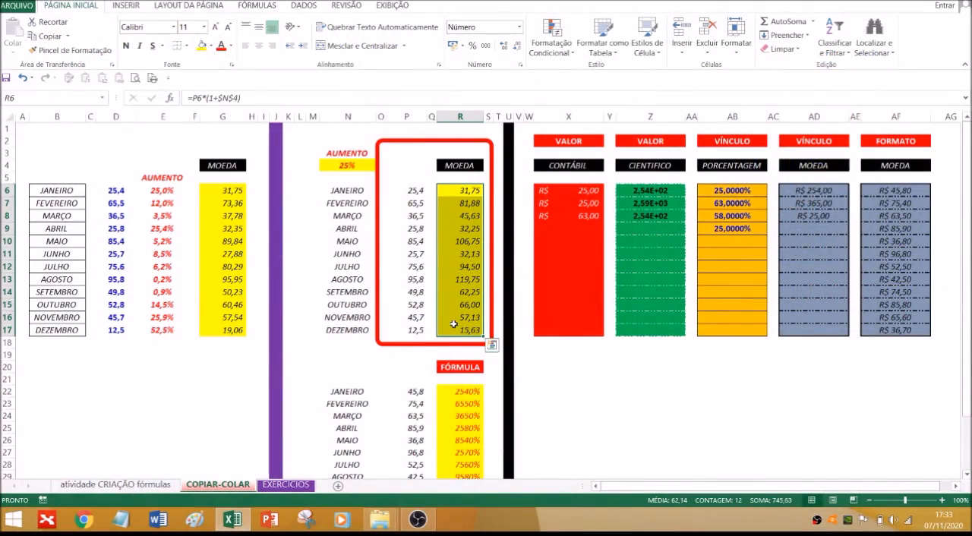
key(ctrl+c)
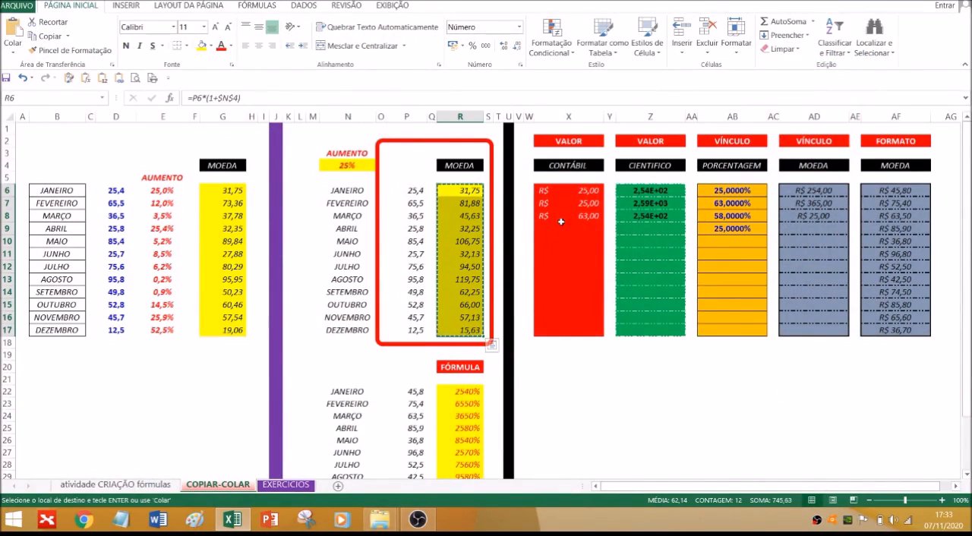
click(570, 191)
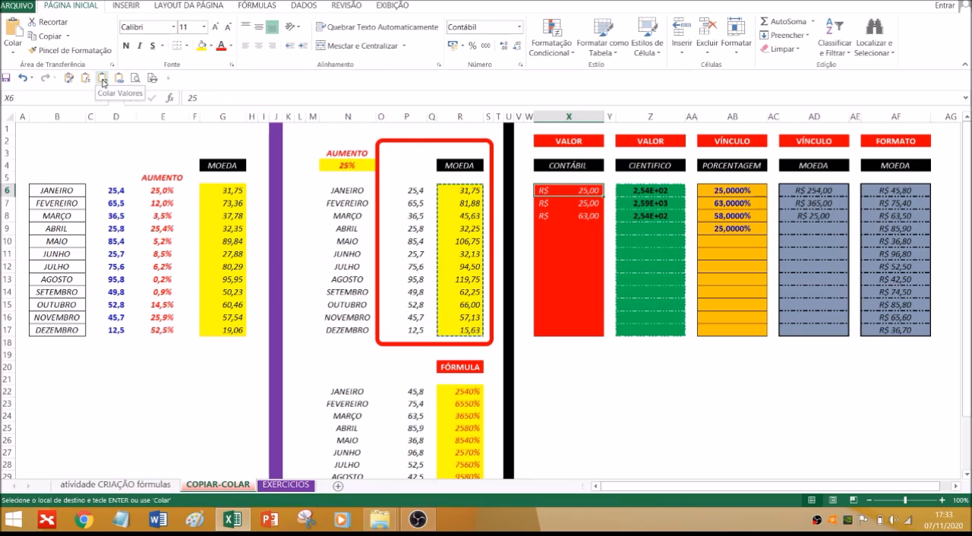
right_click(562, 195)
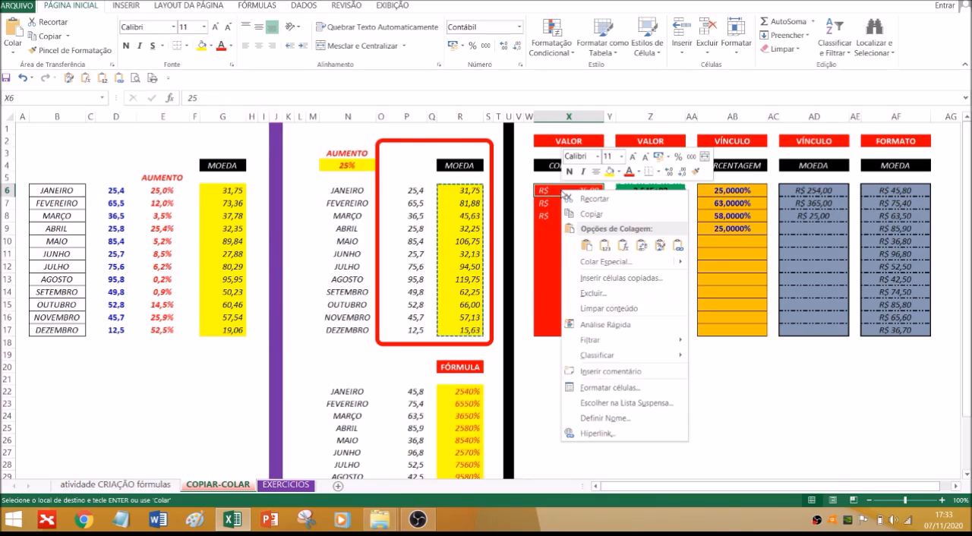
click(605, 245)
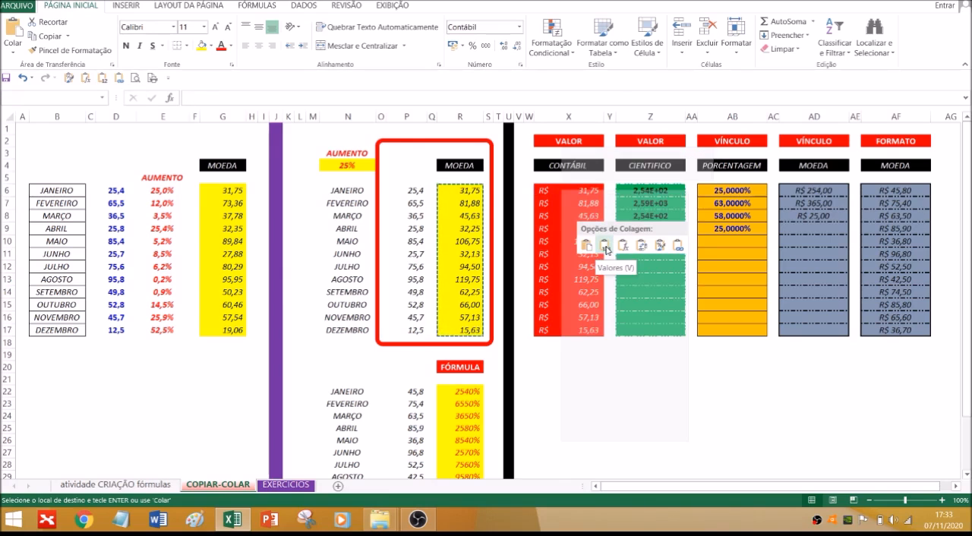
click(582, 379)
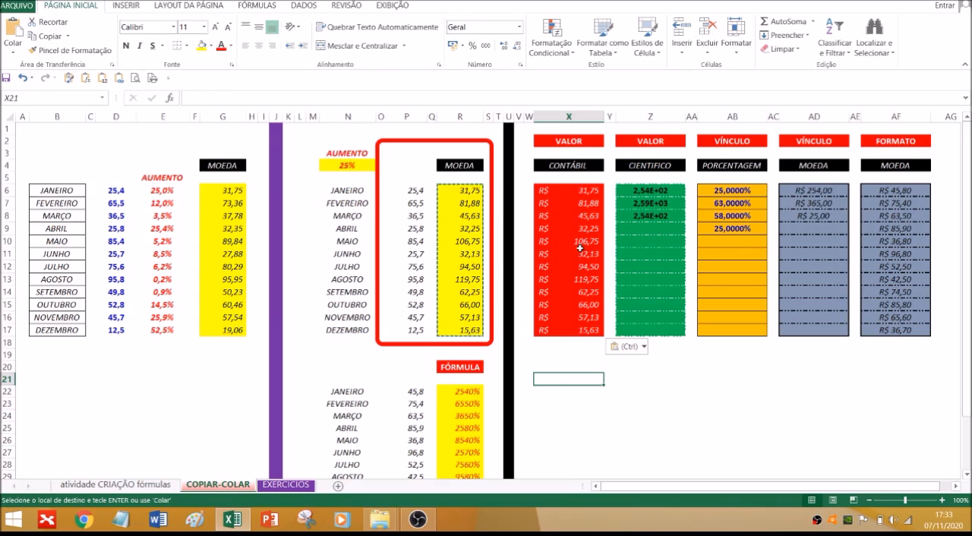
Paste the copied R6:R17 amounts as values only into the CIENTIFICO column from Z6
click(640, 191)
right_click(649, 192)
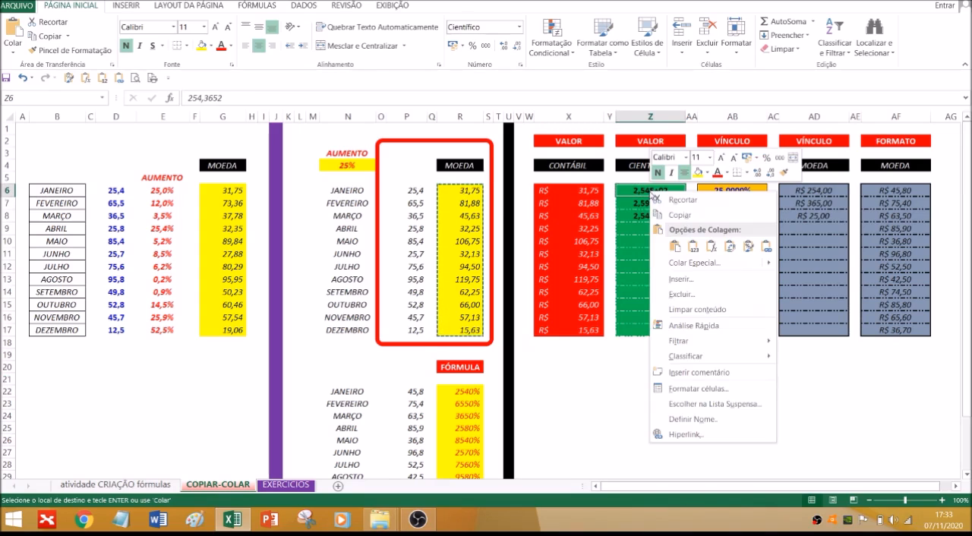
click(692, 248)
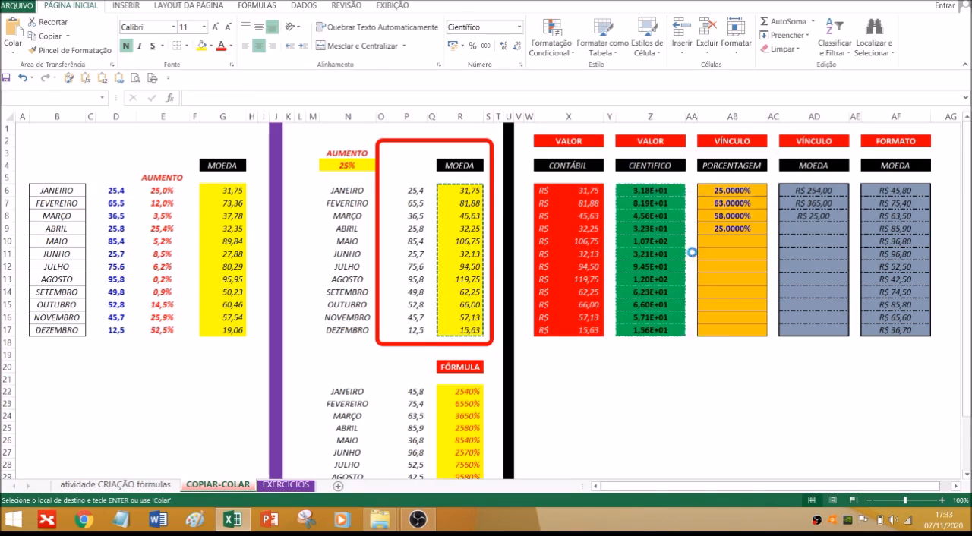
click(646, 450)
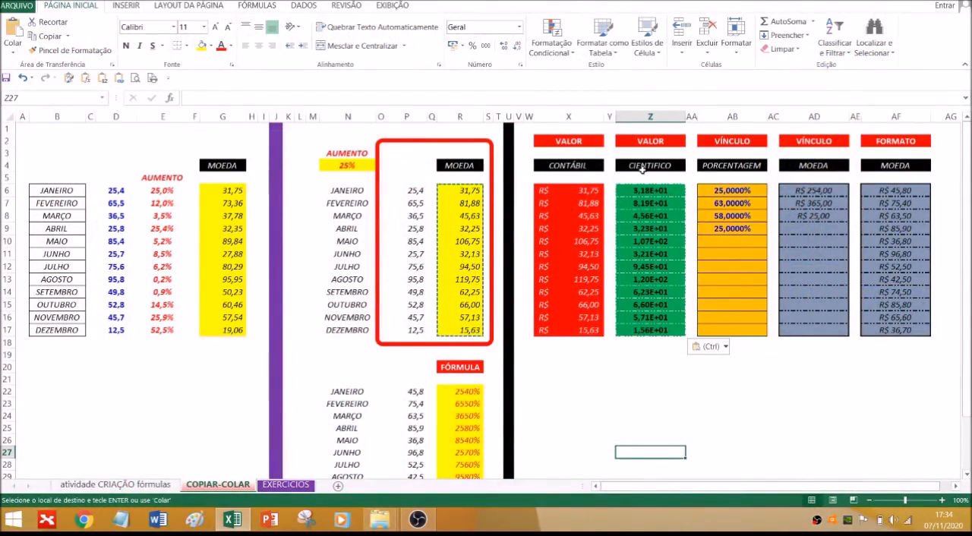
Paste the copied R6:R17 amounts as links into the PORCENTAGEM column from AB6 using Paste Special
right_click(724, 190)
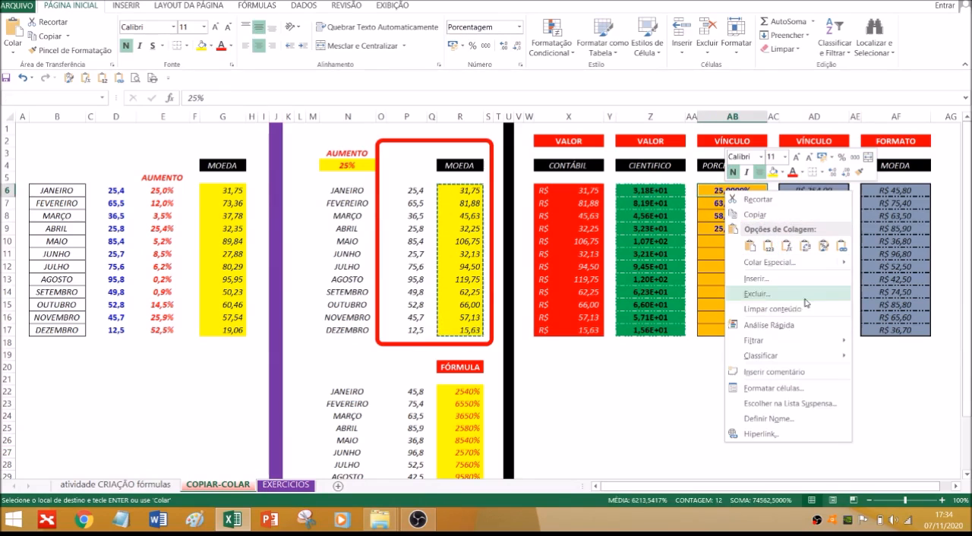
mouse_move(781, 268)
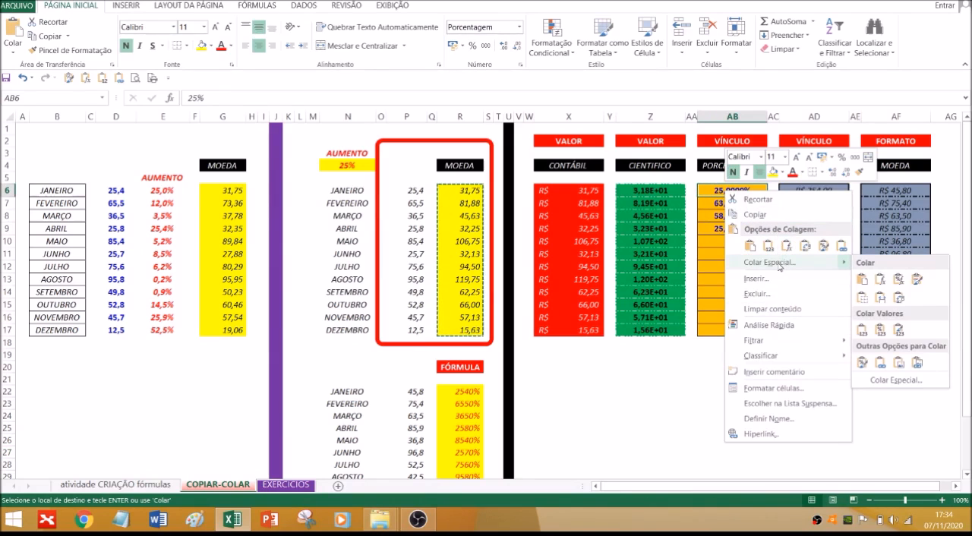
click(779, 264)
drag(721, 154, 301, 134)
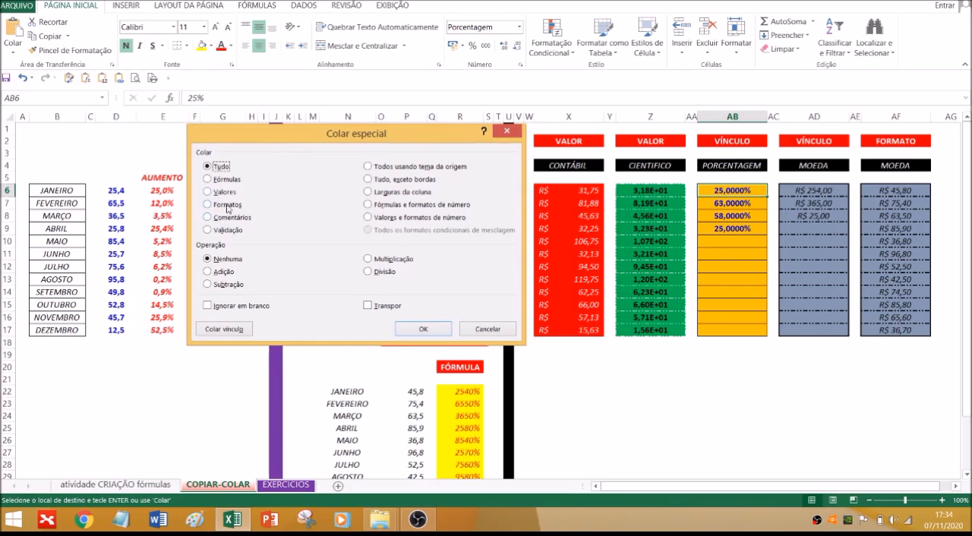
click(219, 329)
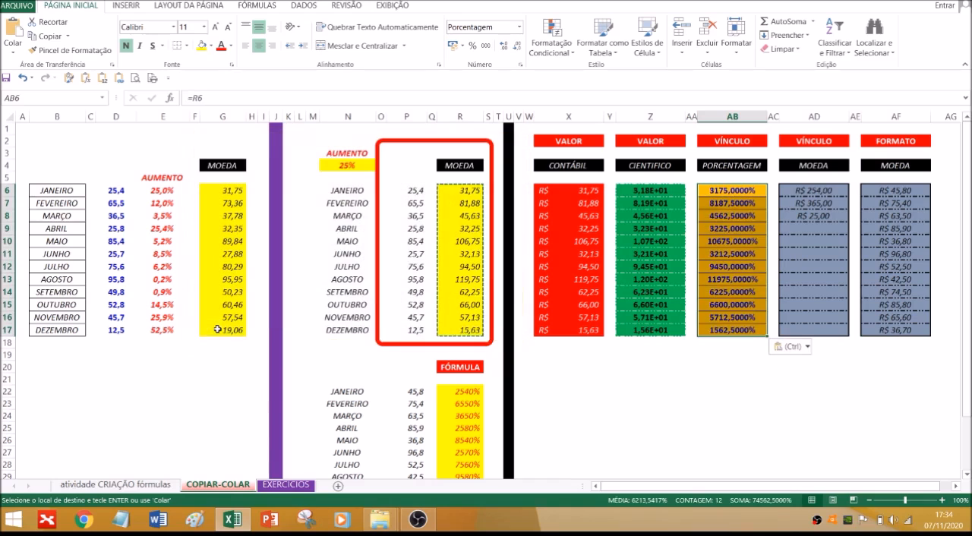
click(715, 428)
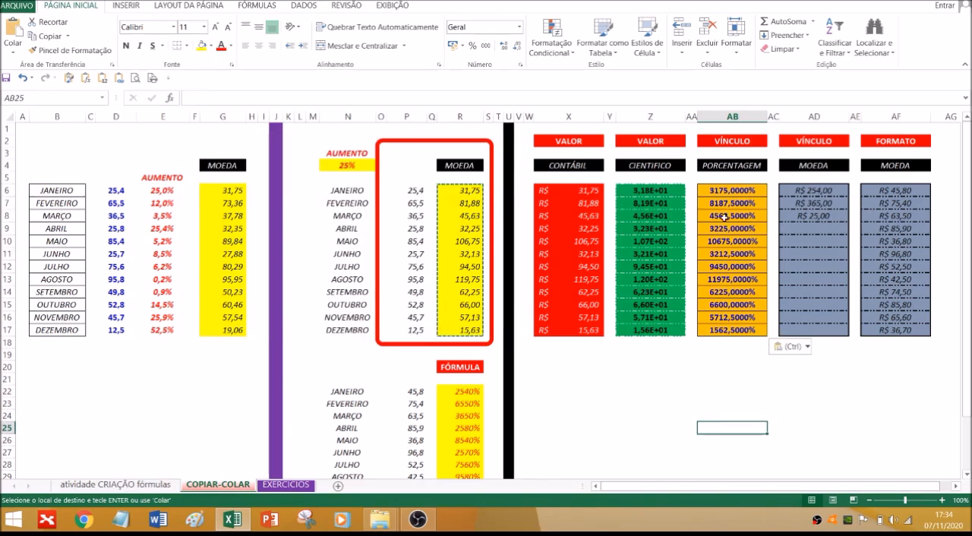
Test the linked column by changing the AUMENTO rate in N4 first to 10% and finally to 50%
click(364, 166)
key(Escape)
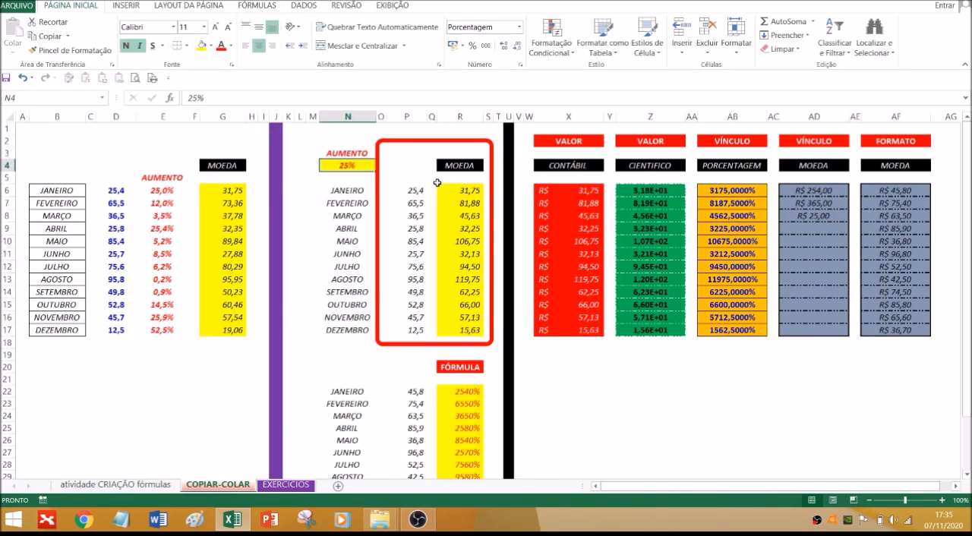
text(10)
key(Return)
key(Up)
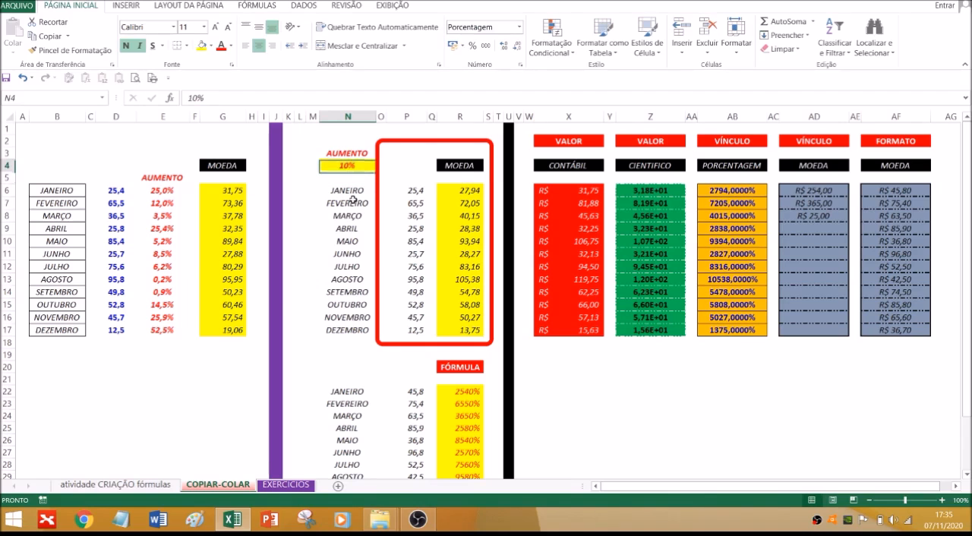
text(50)
key(Return)
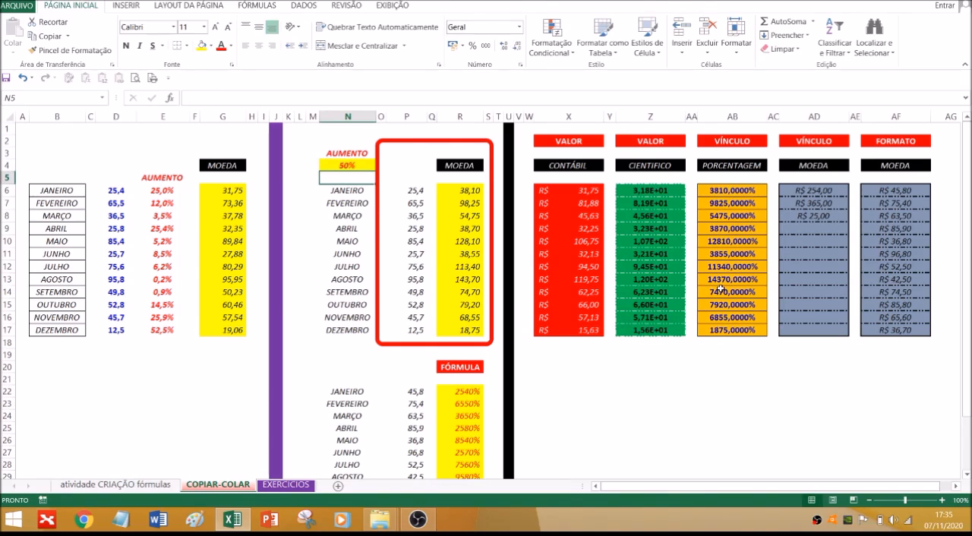
Copy the increased amounts in R6:R17 and paste them as links into the VÍNCULO MOEDA column from AD6
click(738, 195)
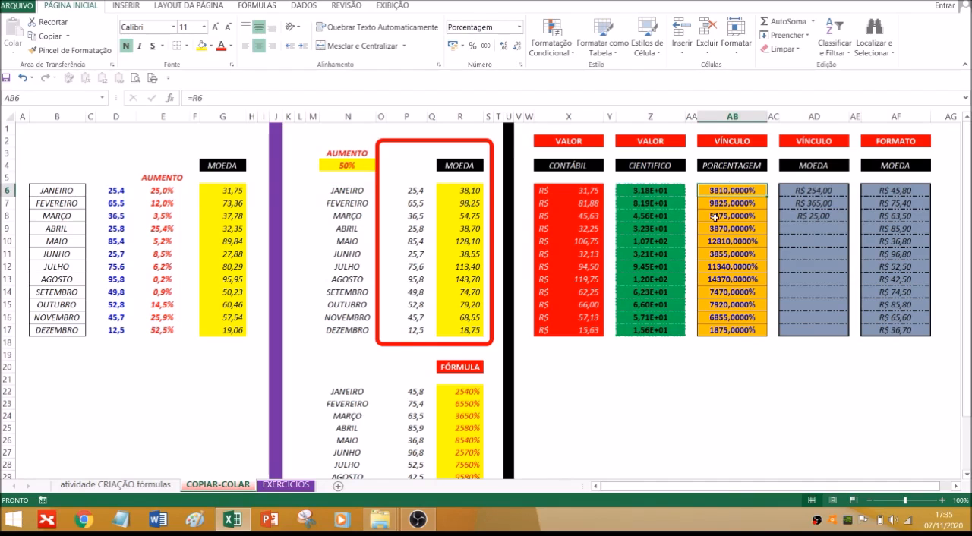
drag(472, 192, 457, 326)
key(ctrl+c)
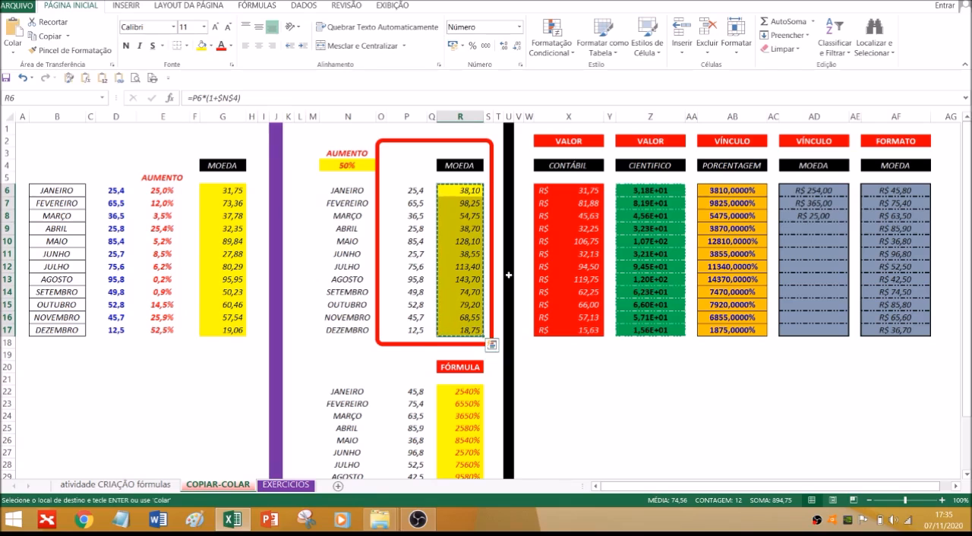
click(823, 190)
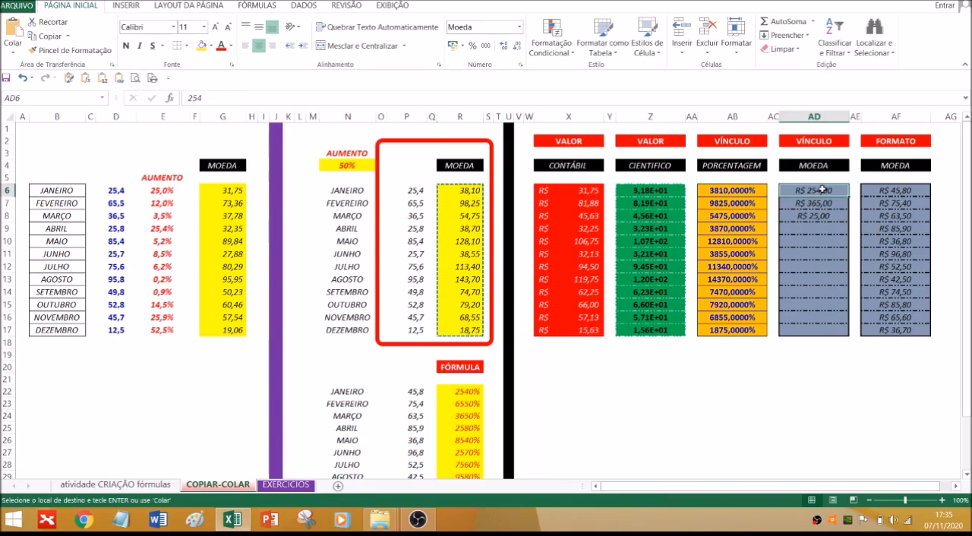
right_click(822, 191)
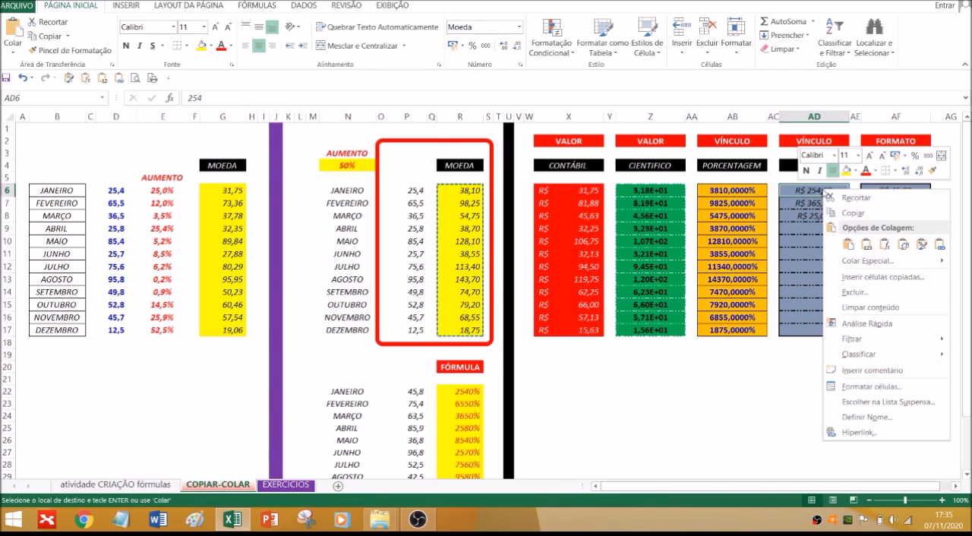
click(937, 244)
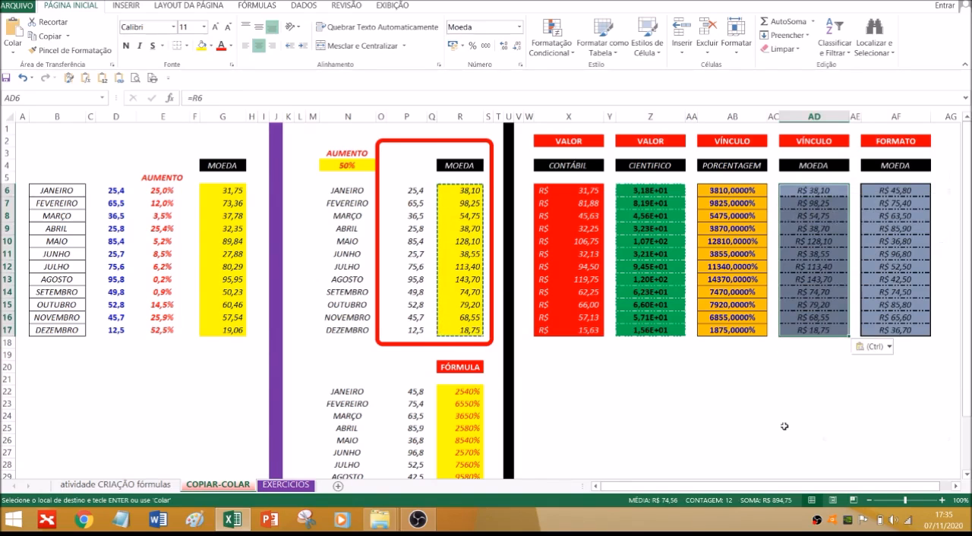
click(814, 428)
Test the linked columns by setting the AUMENTO rate in N4 to 5%
click(346, 167)
text(5%)
key(Return)
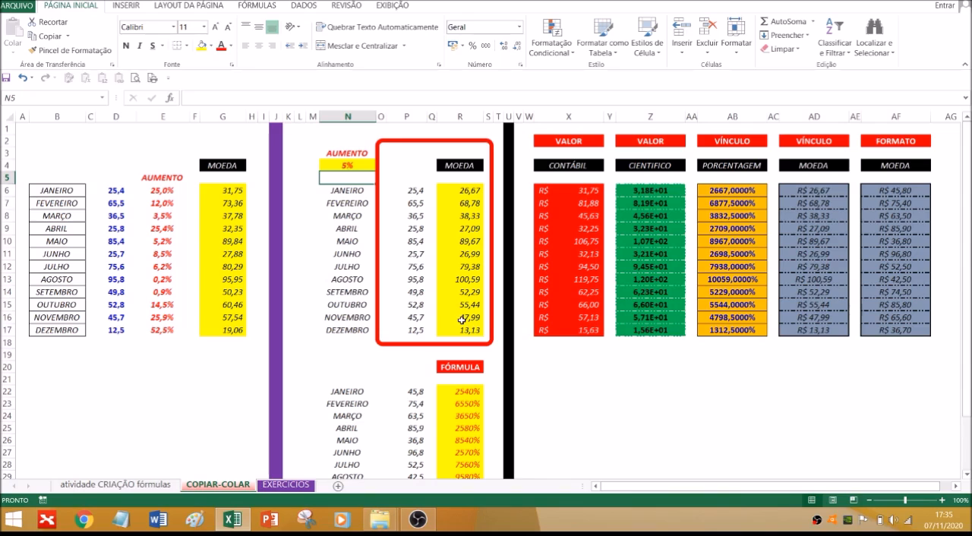
Try an ordinary paste of cell R6 into the DEZEMBRO row cells X17, Z17 and AB17
click(465, 193)
key(ctrl+c)
click(581, 332)
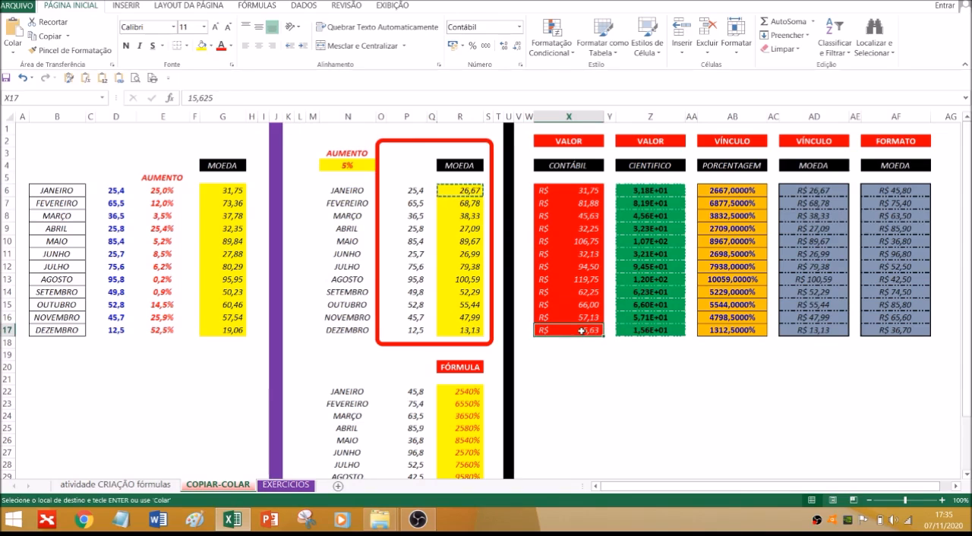
key(ctrl+v)
click(635, 344)
click(638, 340)
click(668, 332)
key(ctrl+v)
click(742, 332)
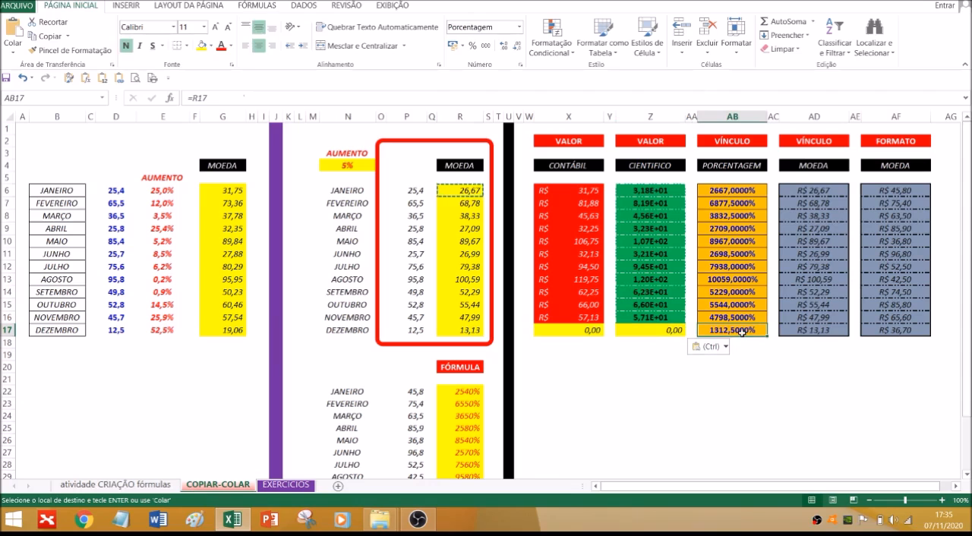
key(ctrl+v)
click(735, 389)
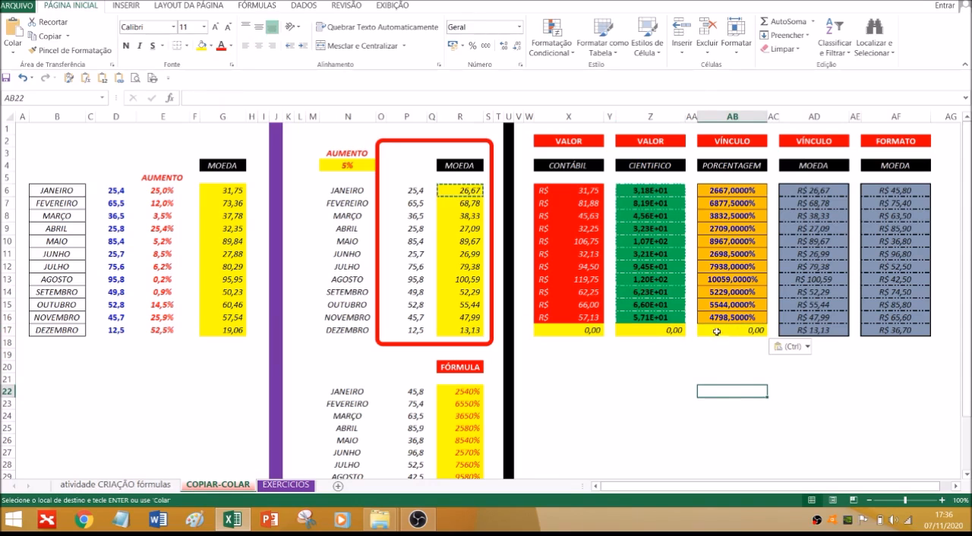
Examine the cell references of the formula pasted into X17, leaving it unedited
click(571, 331)
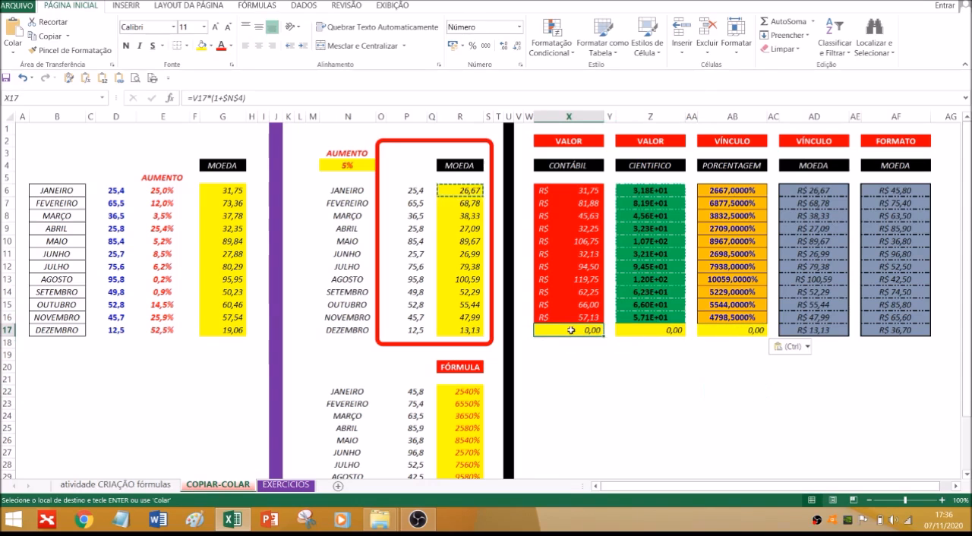
double_click(571, 330)
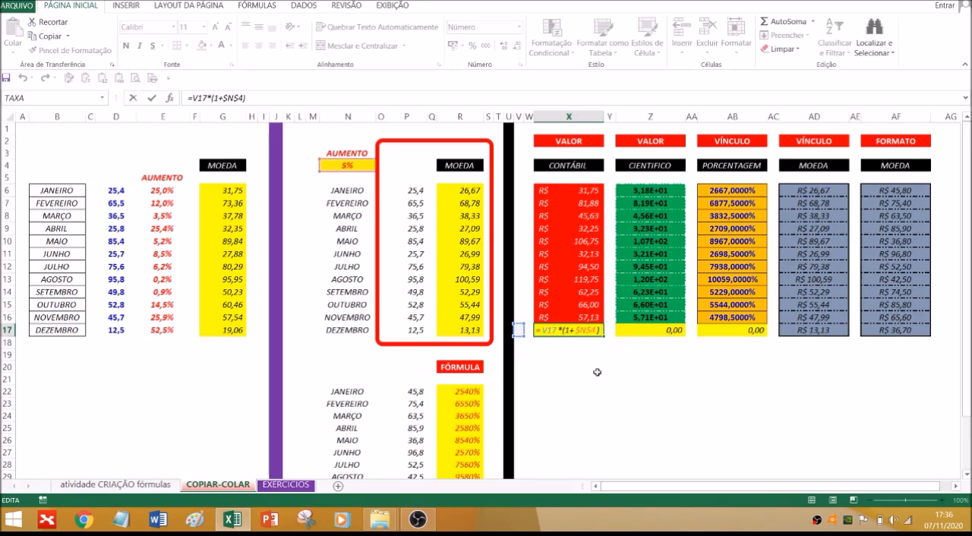
key(Escape)
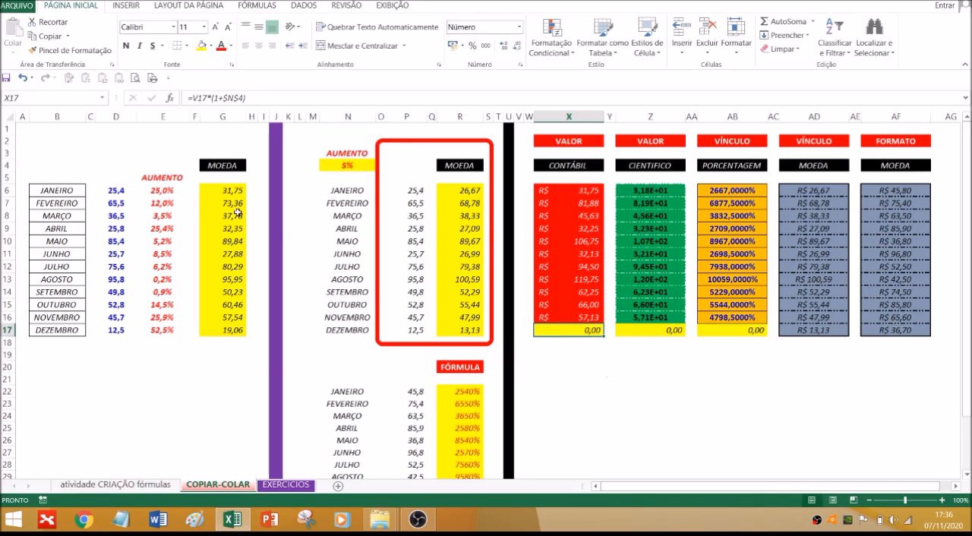
Undo the three ordinary pastes in AB17, Z17 and X17
click(23, 79)
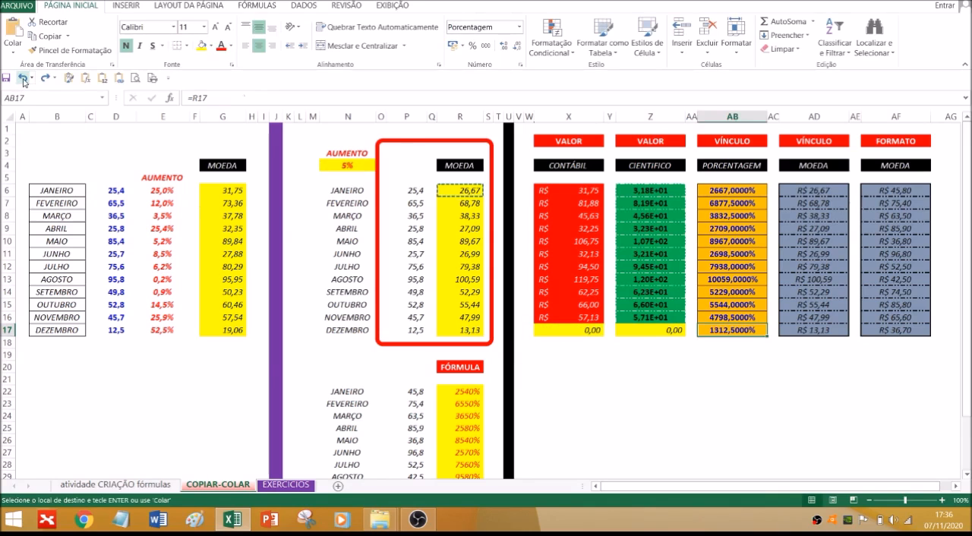
click(24, 78)
click(24, 78)
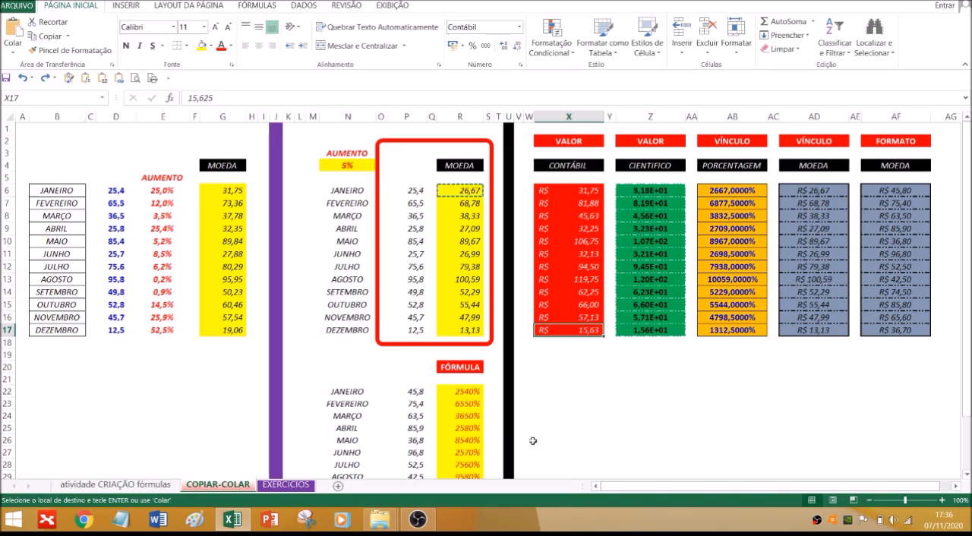
click(568, 402)
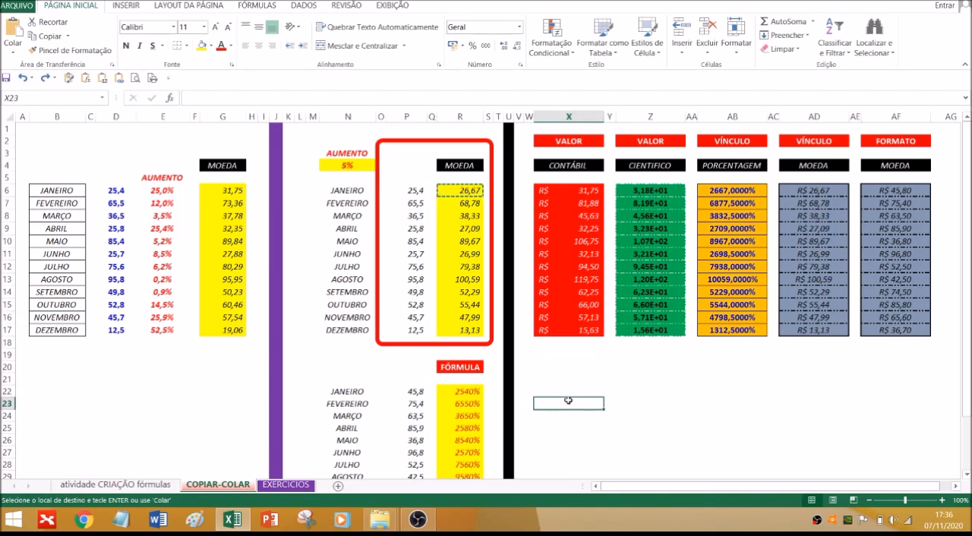
Paste only the formatting of R6:R17 onto the FORMATO column AF6:AF17
drag(463, 192, 464, 327)
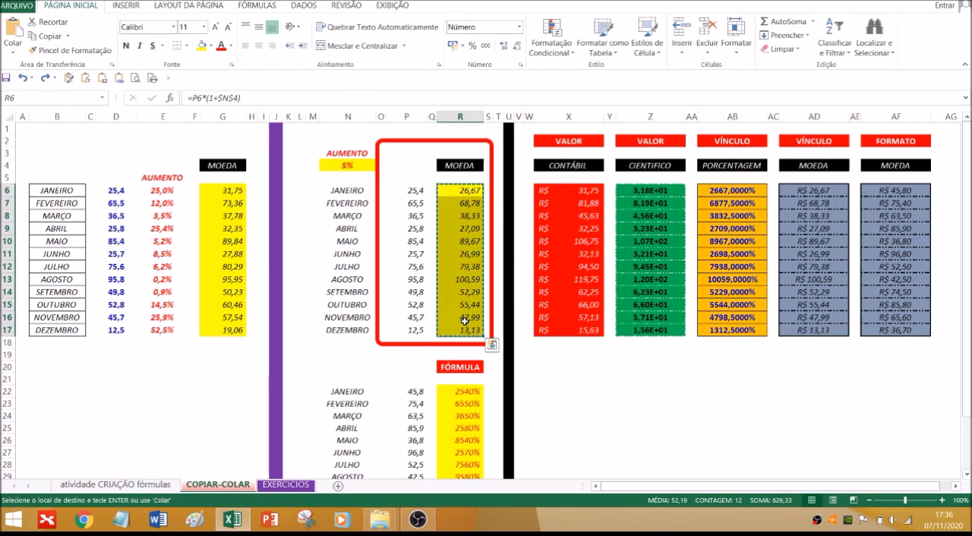
drag(906, 194, 900, 331)
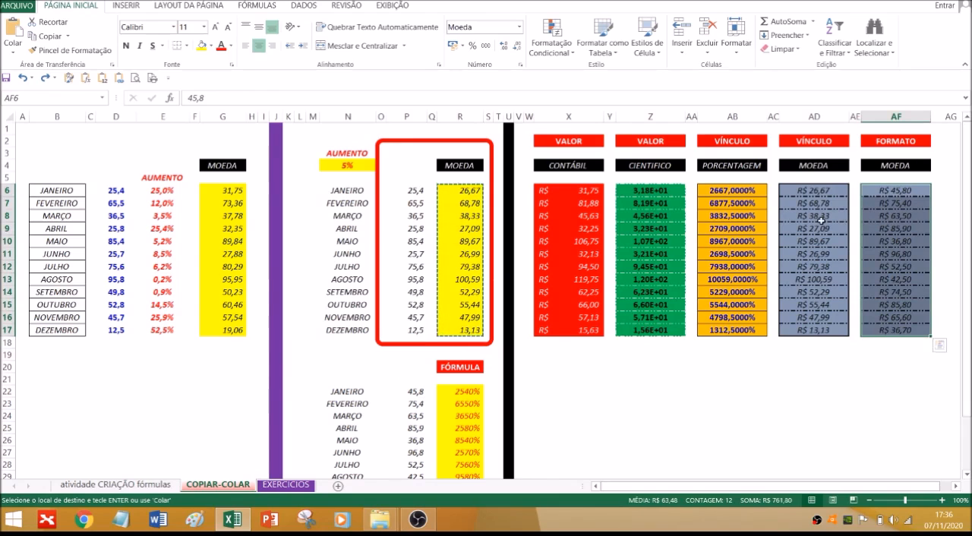
right_click(896, 203)
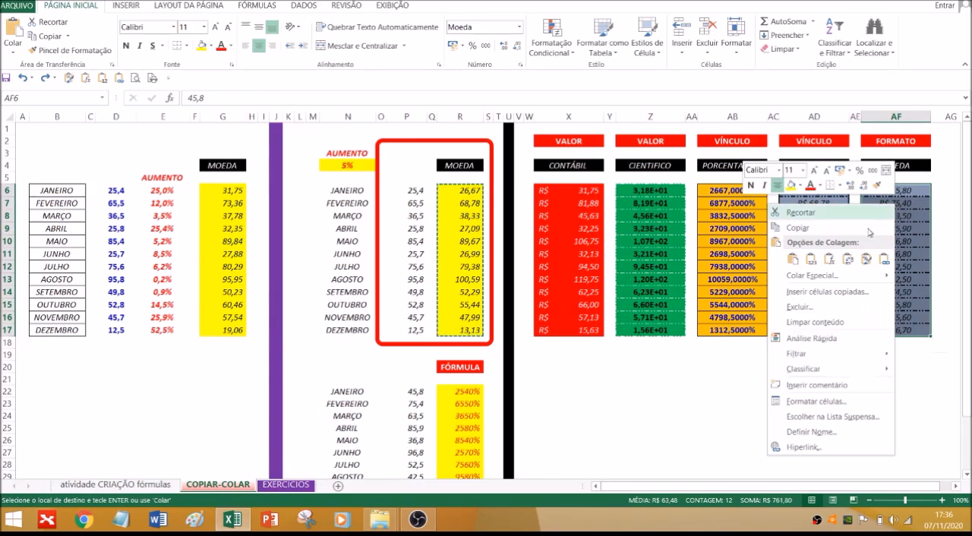
mouse_move(872, 276)
click(867, 260)
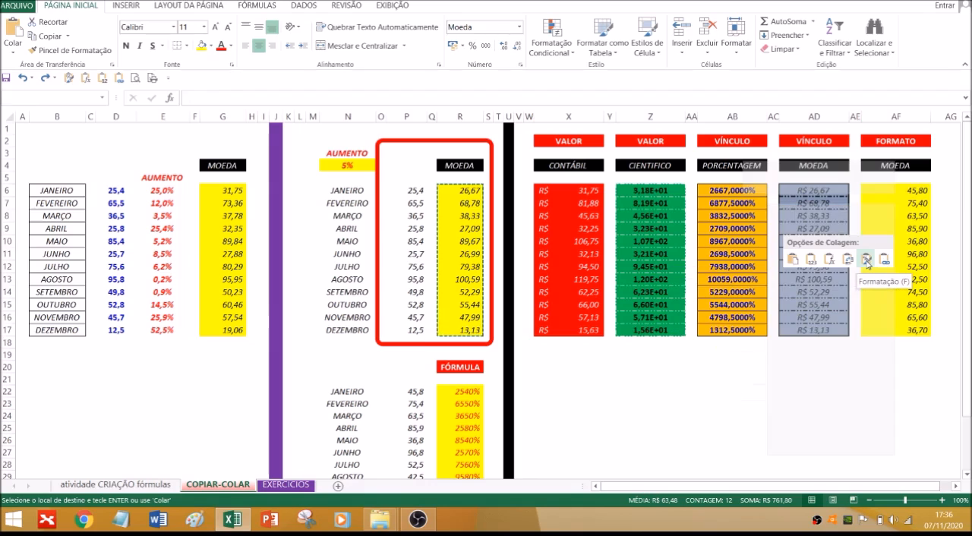
click(871, 407)
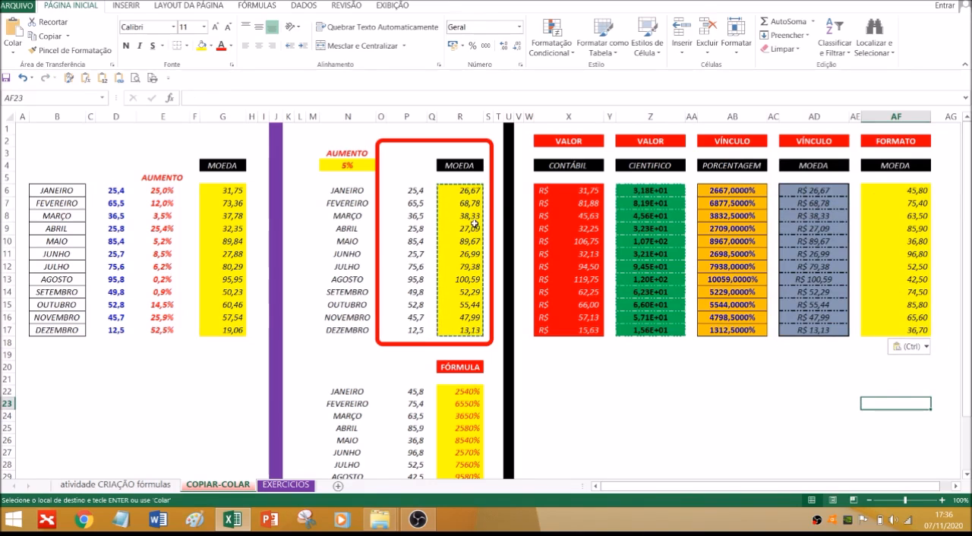
Paste only the formulas copied from R6:R17 into the FÓRMULA column R22:R33
scroll(473, 223, down, 3)
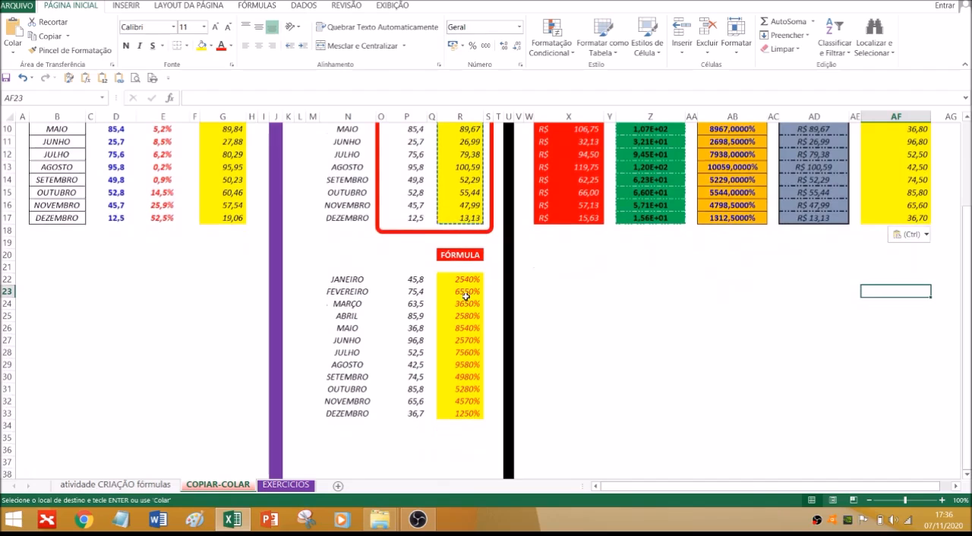
drag(464, 286, 458, 411)
right_click(456, 339)
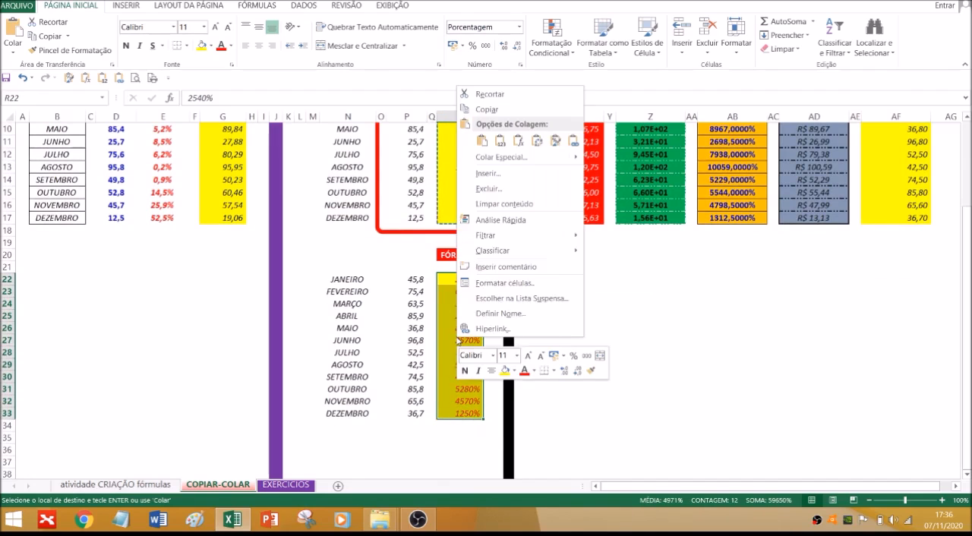
click(517, 141)
click(630, 386)
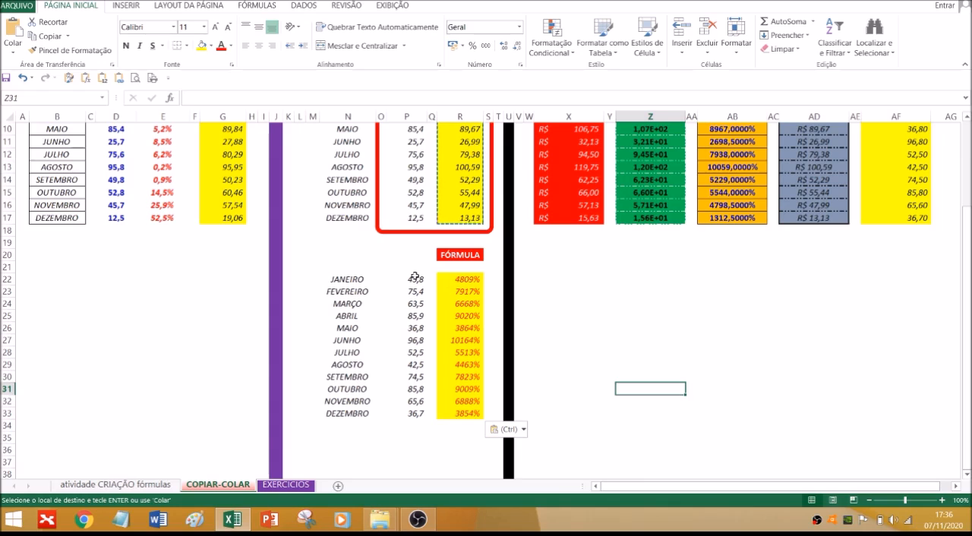
Set the AUMENTO rate in N4 to 15% to test the pasted formulas
scroll(432, 297, up, 3)
click(354, 165)
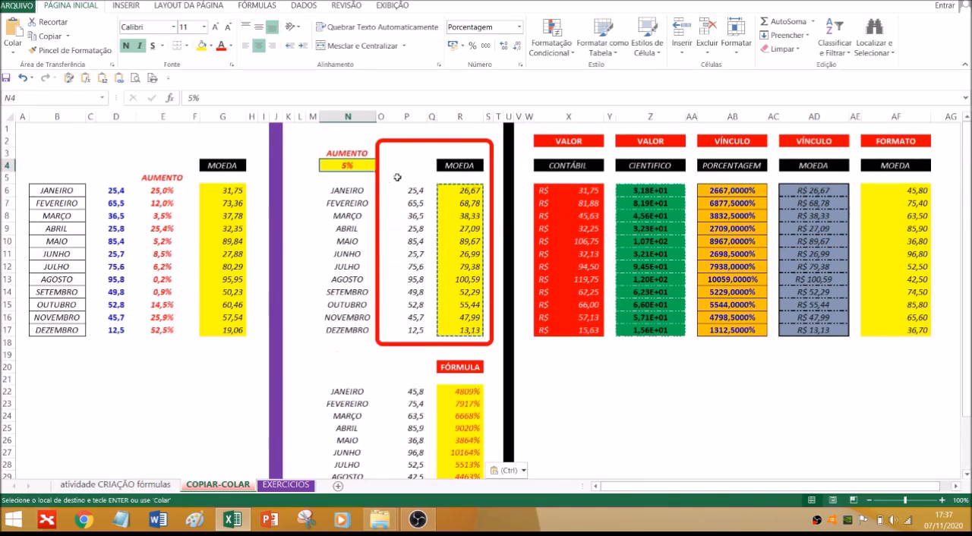
text(15)
key(Return)
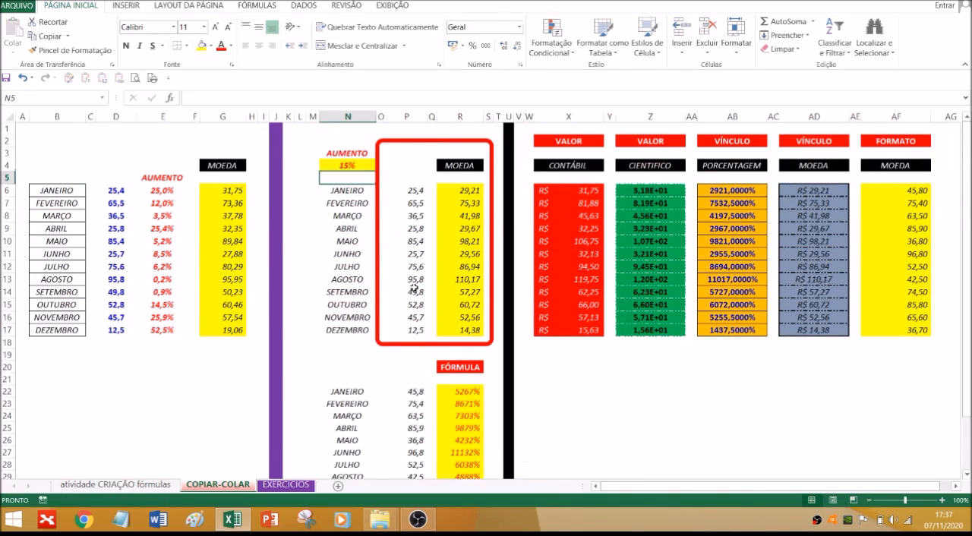
Examine which cells the formula in R22 refers to, then review the rest of the FÓRMULA column
click(459, 392)
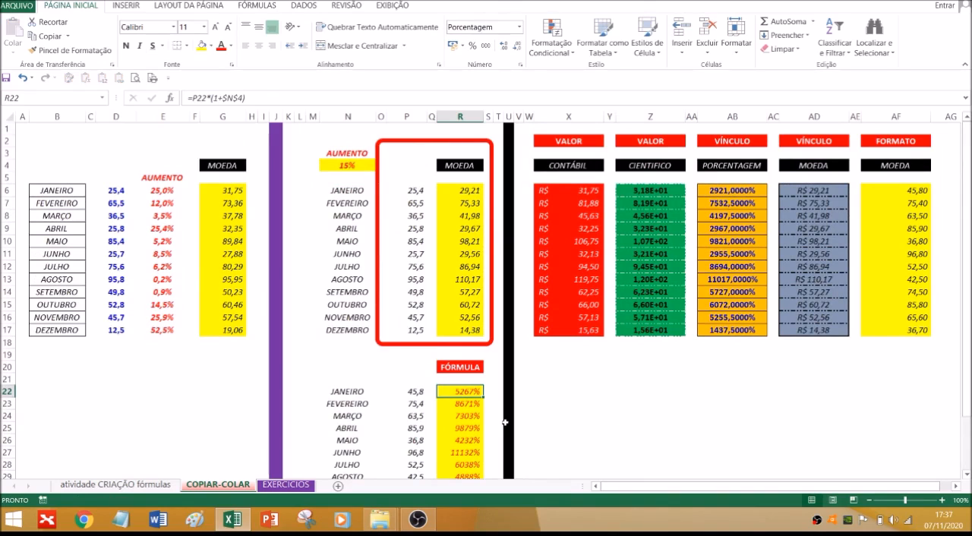
key(F2)
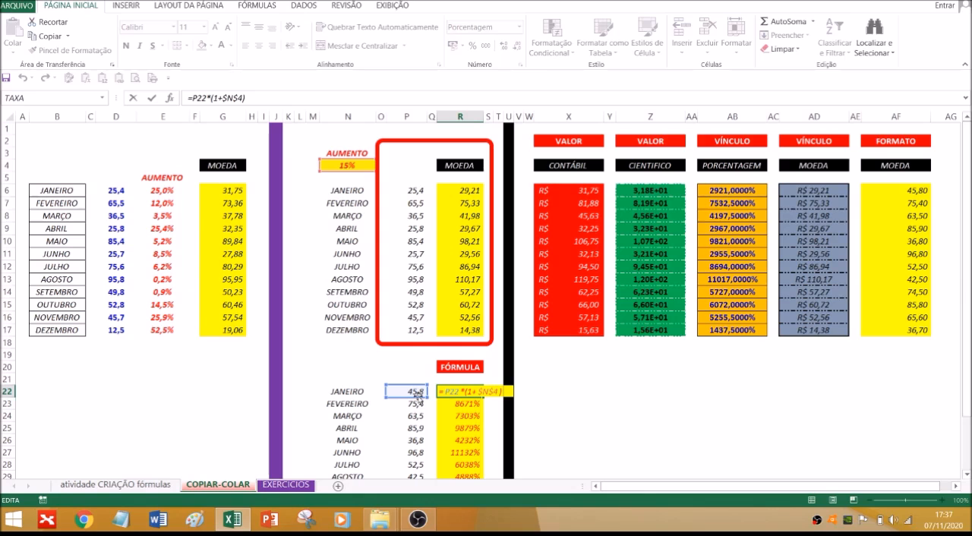
key(Escape)
scroll(467, 414, down, 2)
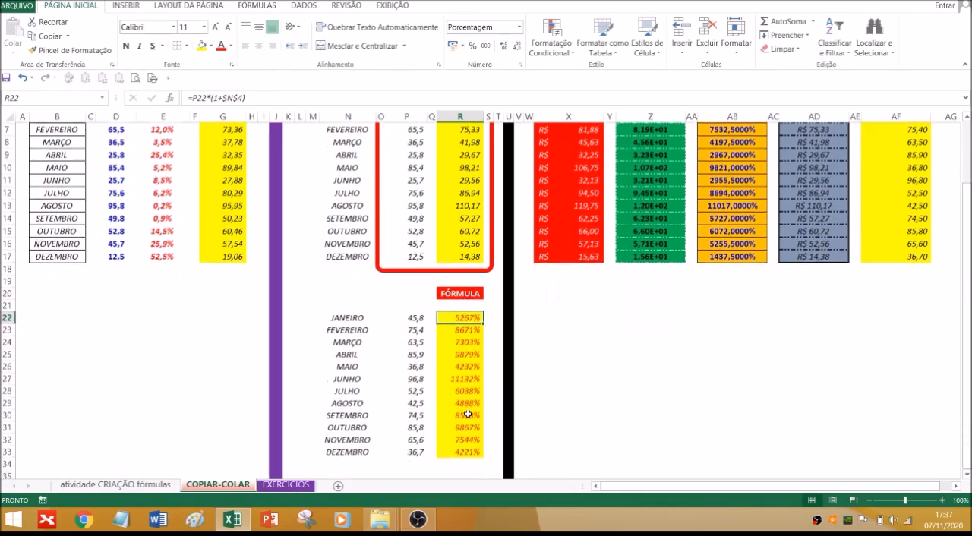